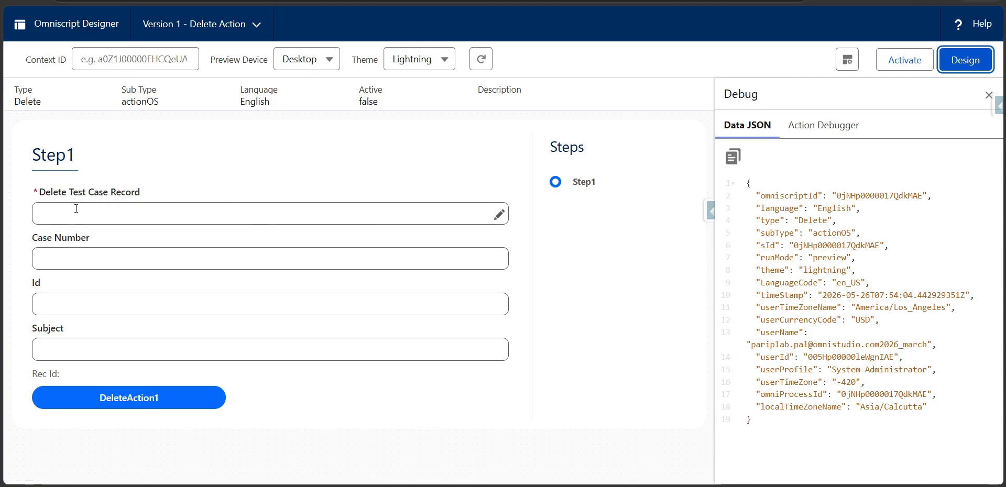
# - Look up cases matching "te" in the Delete Test Case Record field and select the first "Test subject for case file attach"
pyautogui.click(113, 215)
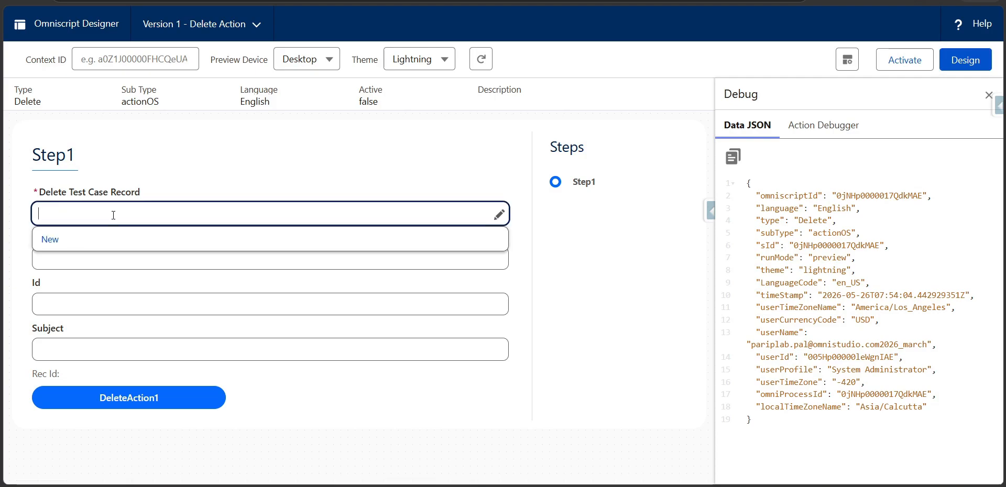
pyautogui.write('te')
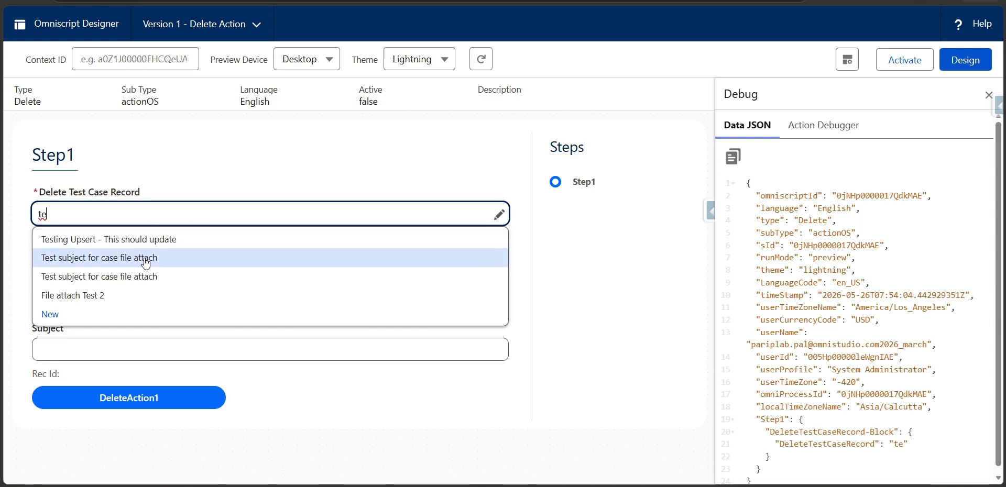
pyautogui.click(118, 260)
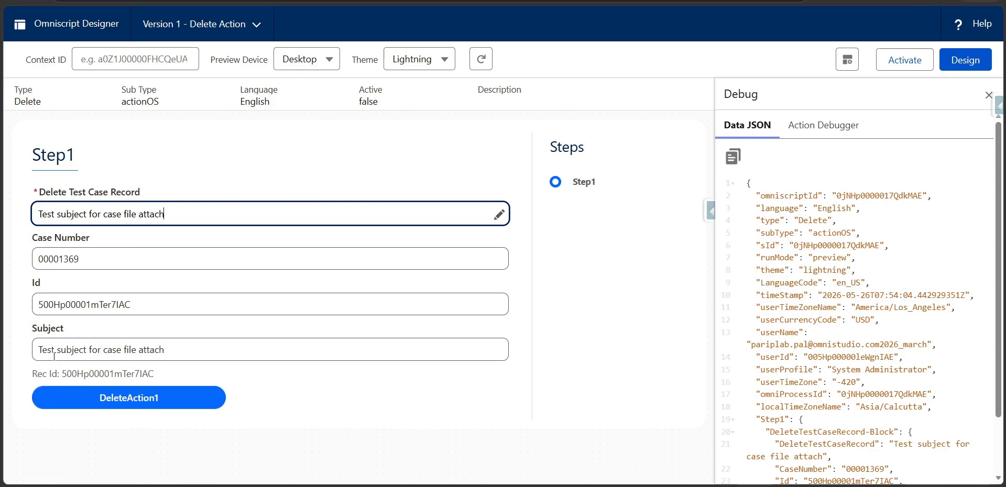
# - Run DeleteAction1 on the selected case, confirm the deletion and dismiss the result message
pyautogui.click(96, 399)
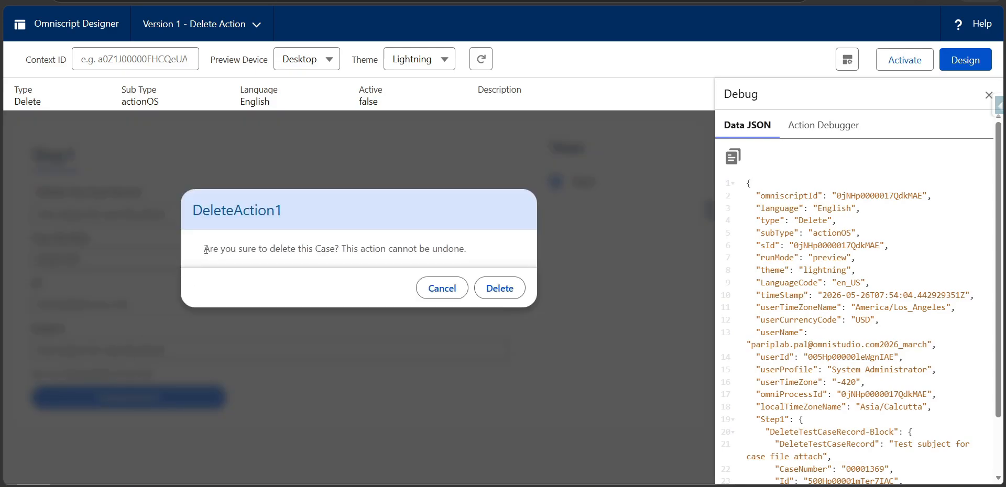
pyautogui.moveTo(211, 246); pyautogui.dragTo(475, 243)
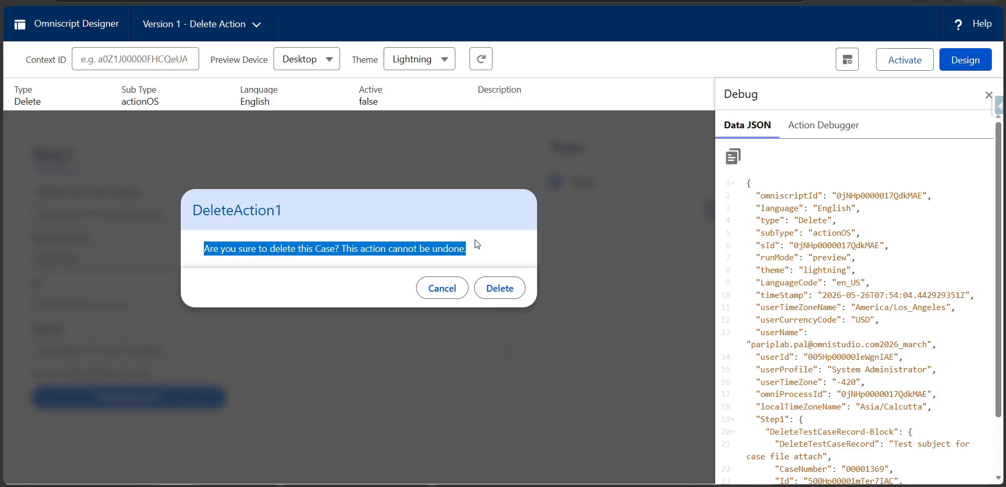
pyautogui.click(484, 291)
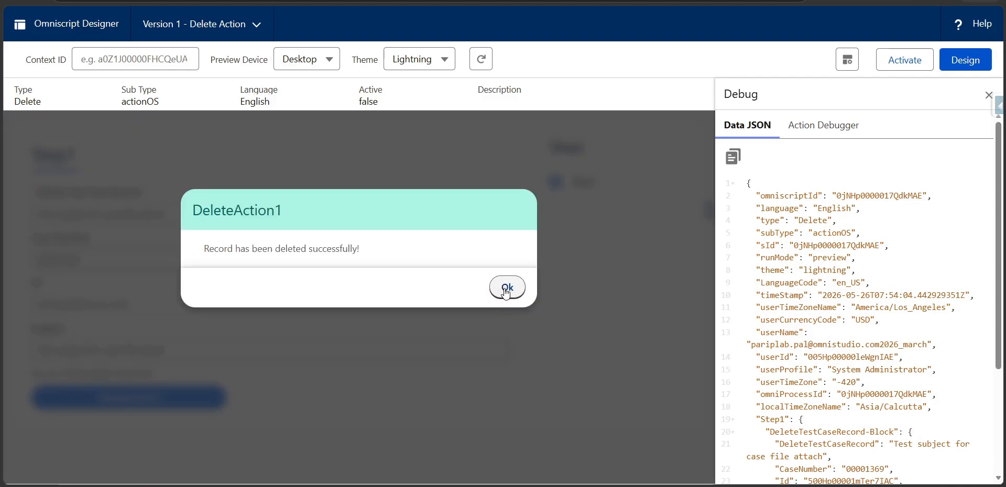
pyautogui.click(506, 289)
# - Examine the deleteResult node in the debug data JSON and copy the deleted record's id
pyautogui.scroll(-3, 765, 390)
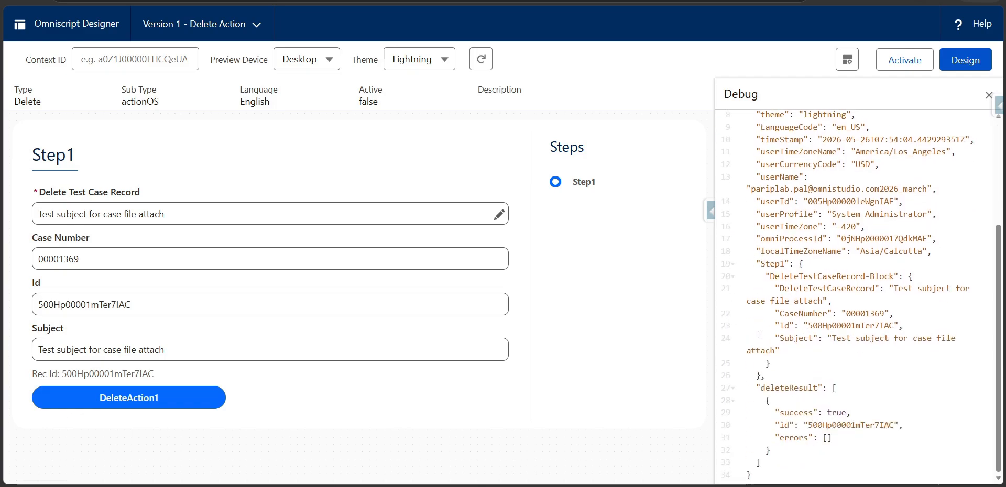
pyautogui.moveTo(764, 390); pyautogui.dragTo(815, 392)
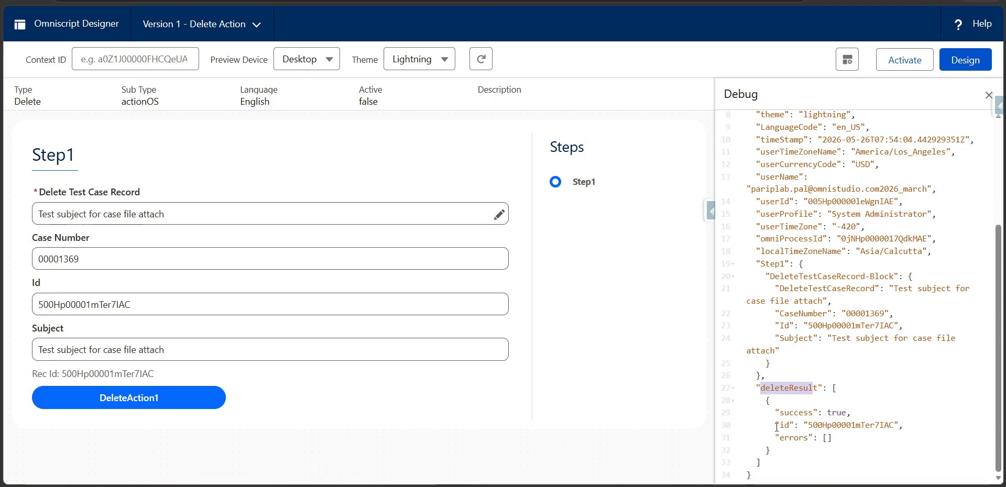
pyautogui.moveTo(777, 427); pyautogui.dragTo(902, 427)
pyautogui.doubleClick(851, 430)
pyautogui.hotkey('ctrl', 'c')
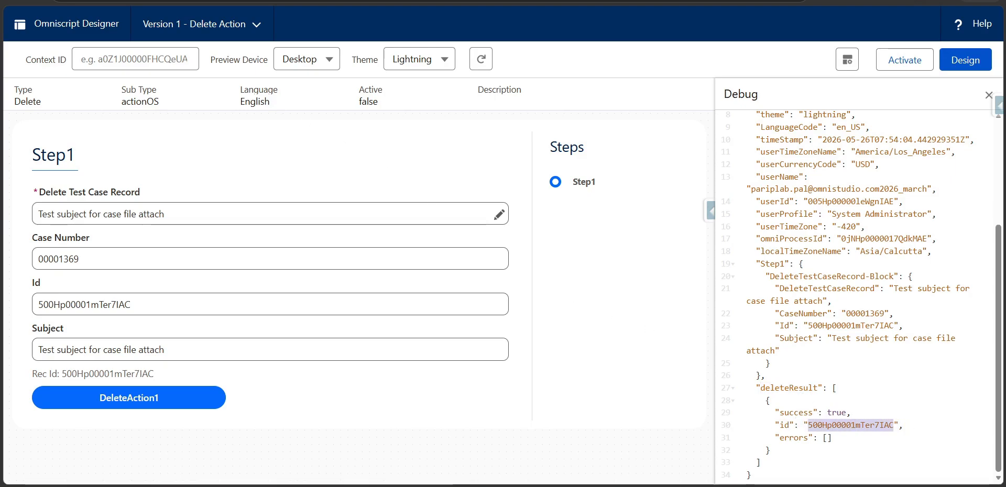
# - Switch to the Salesforce Cases page and try to open the deleted case's record URL with the copied id
pyautogui.click(225, 1)
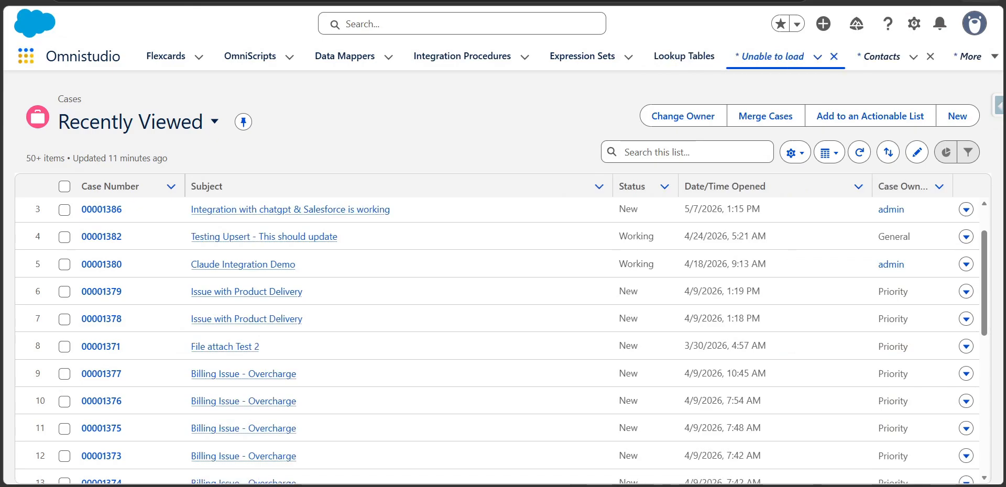
pyautogui.hotkey('ctrl', 'v')
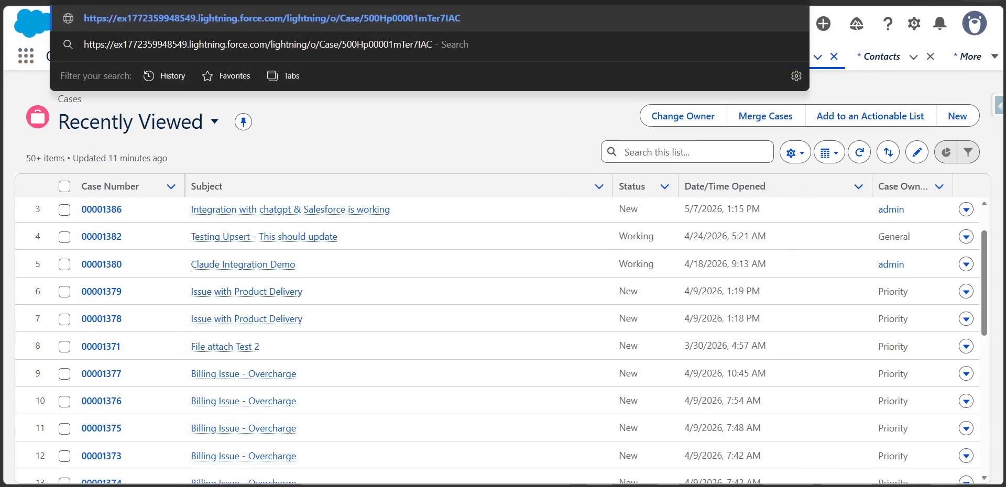
pyautogui.press('Return')
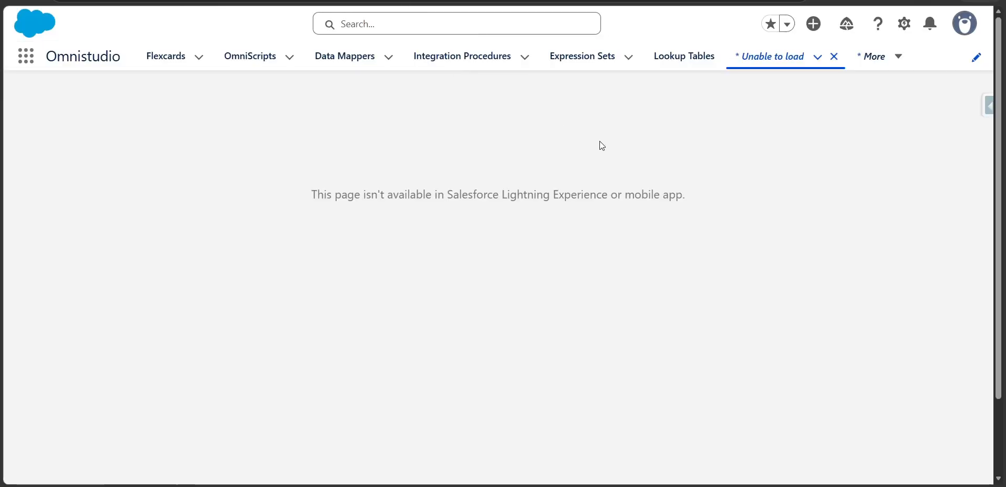
# - Return to the Omniscript preview and examine the response of DeleteAction1 in the action debugger
pyautogui.click(13, 0)
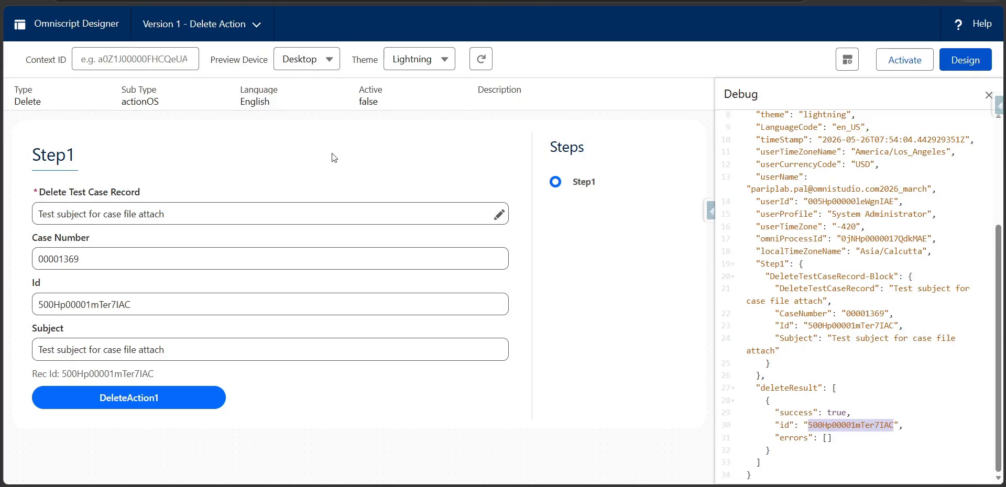
pyautogui.click(824, 125)
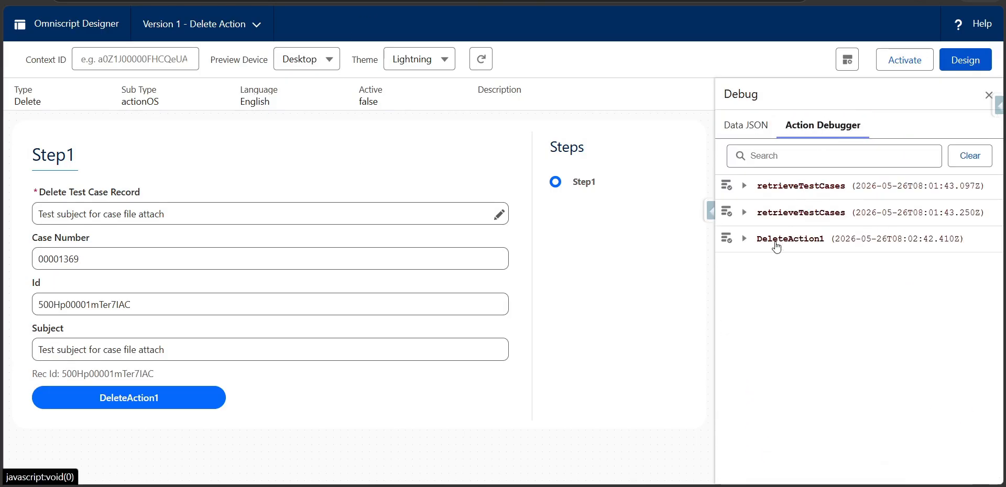
pyautogui.click(775, 239)
pyautogui.click(761, 333)
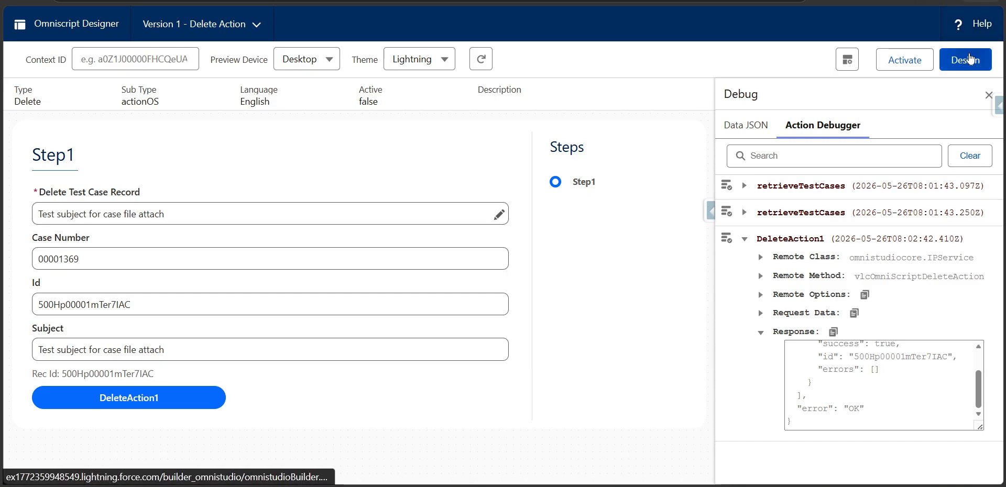
# - Start a new Omniscript from the OmniScripts list and name it "Typeahead with Delete action"
pyautogui.click(964, 60)
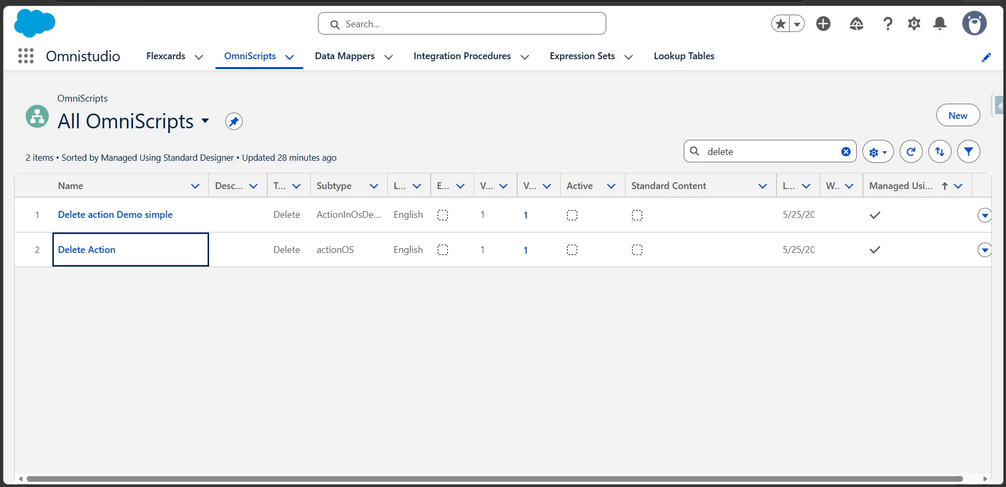
pyautogui.click(958, 116)
pyautogui.click(398, 201)
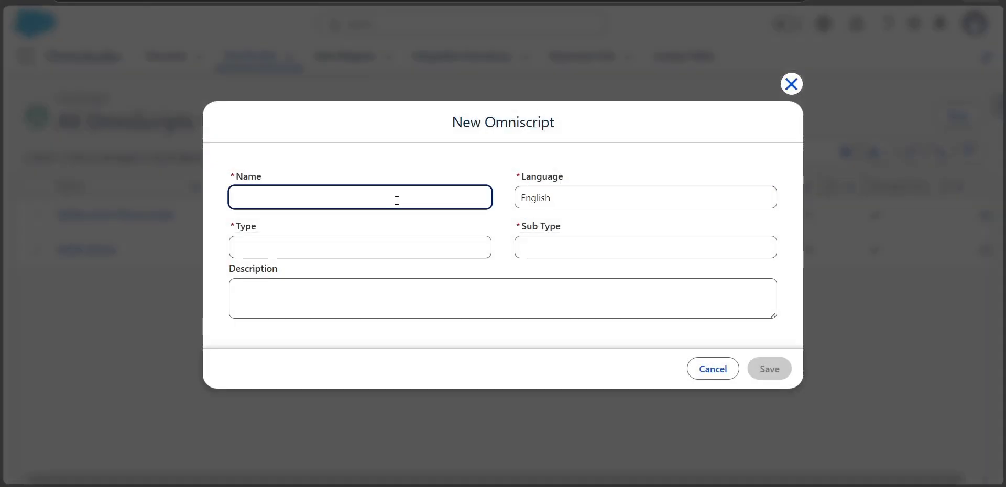
pyautogui.write('Ty')
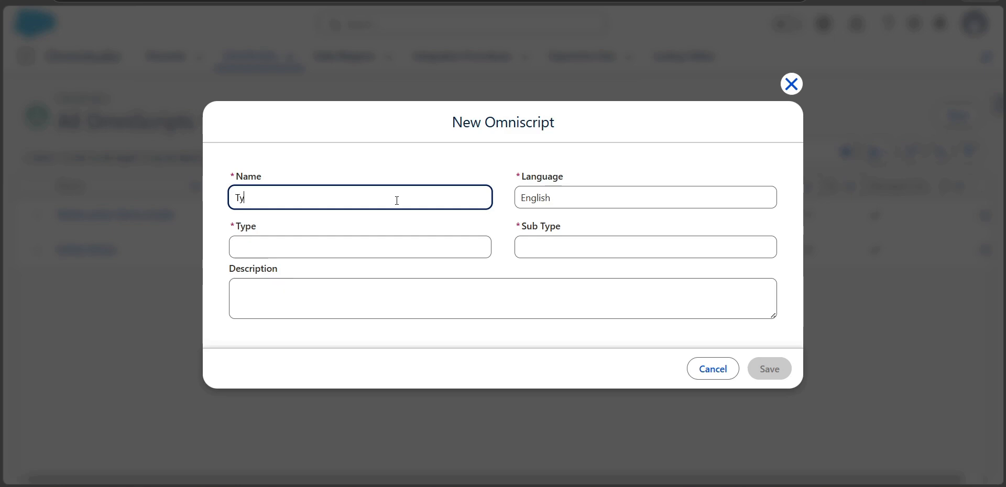
pyautogui.write('peahead with Dele')
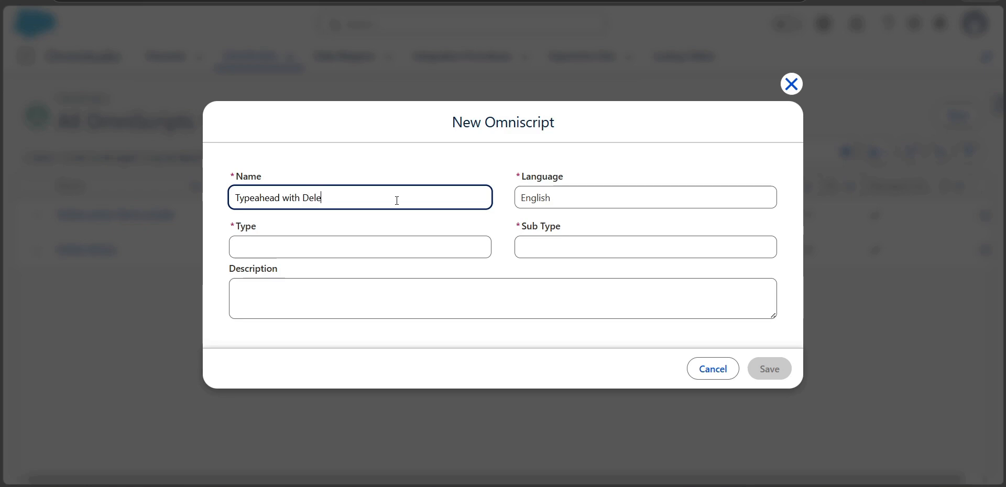
pyautogui.write('te action')
pyautogui.press('Tab')
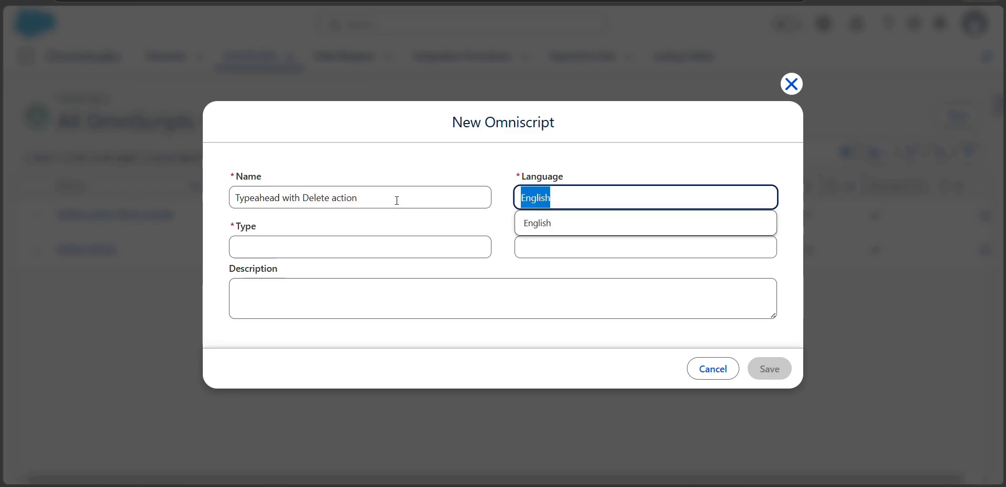
# - Set the type to Typeahead and the sub type to withDeleteAction, keeping English as the language, and save the Omniscript
pyautogui.press('Tab')
pyautogui.write('Typea')
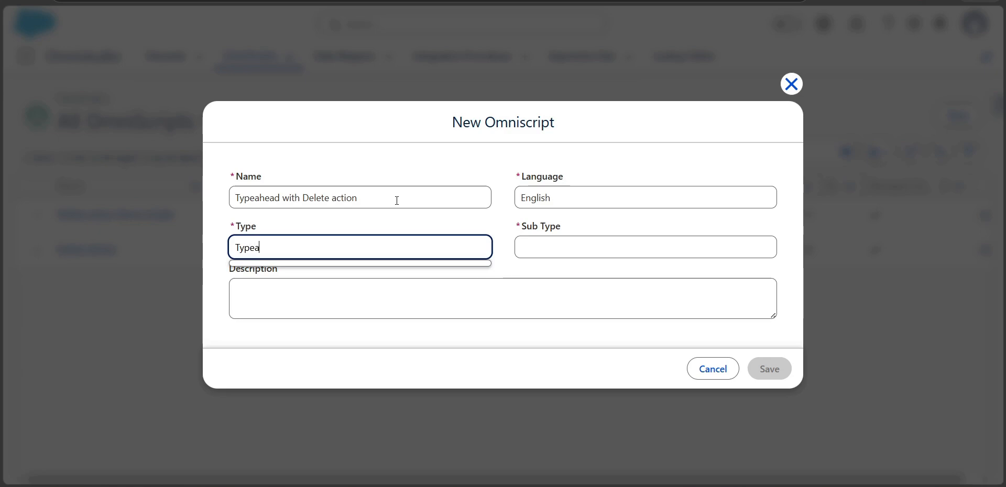
pyautogui.write('head')
pyautogui.press('Tab')
pyautogui.write('Ac')
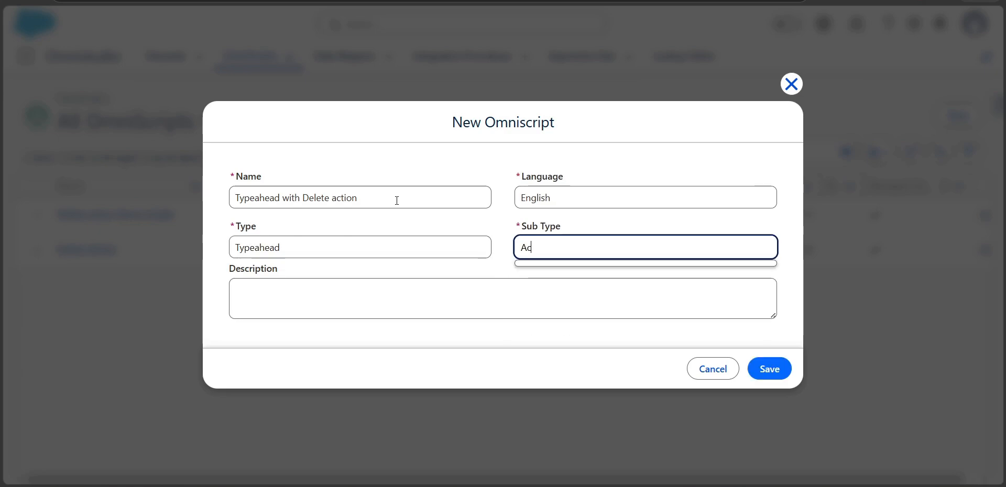
pyautogui.press('BackSpace')
pyautogui.press('BackSpace')
pyautogui.write('with')
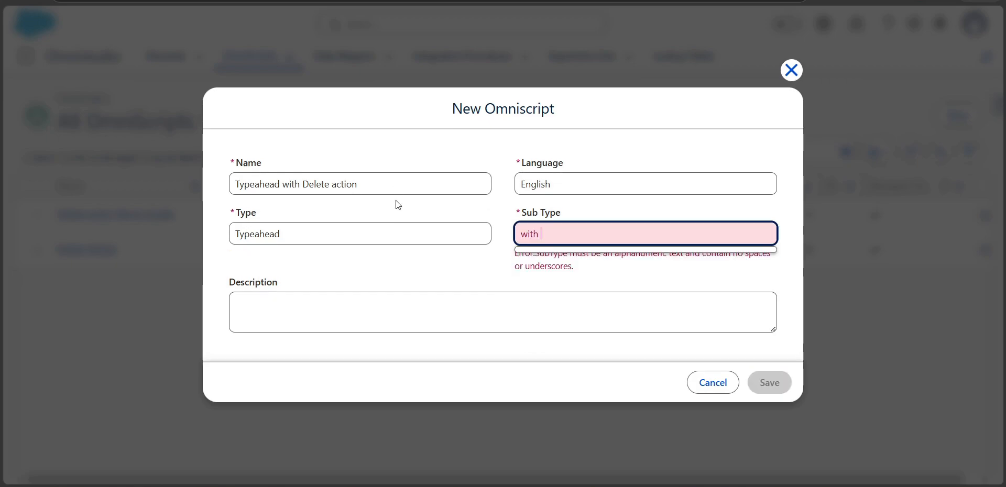
pyautogui.write('DeleteAction')
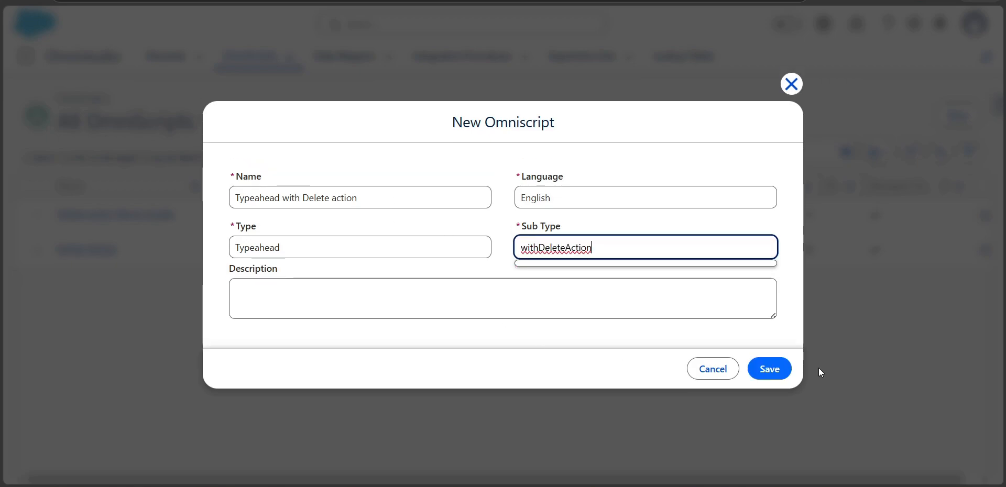
pyautogui.click(773, 371)
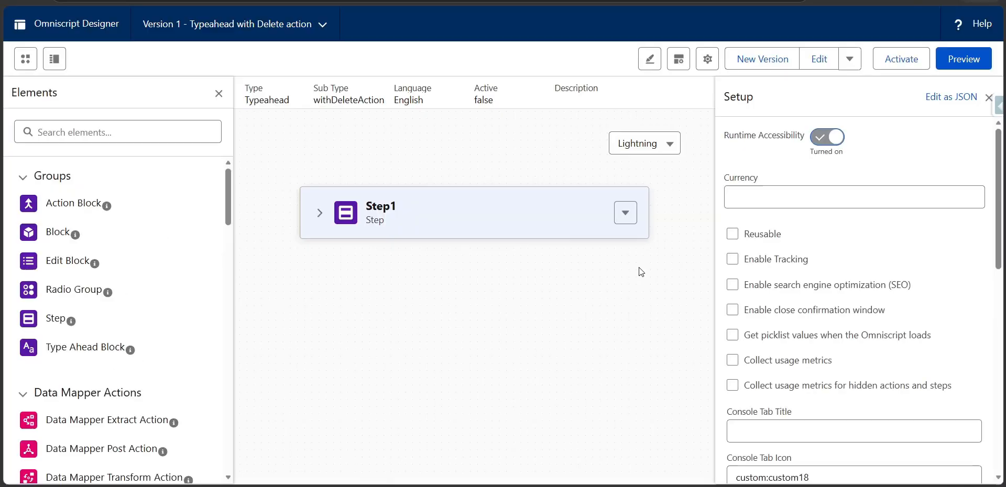
# - Expand Step1, find the Type Ahead Block with the search "ty" and add it inside Step1
pyautogui.click(315, 222)
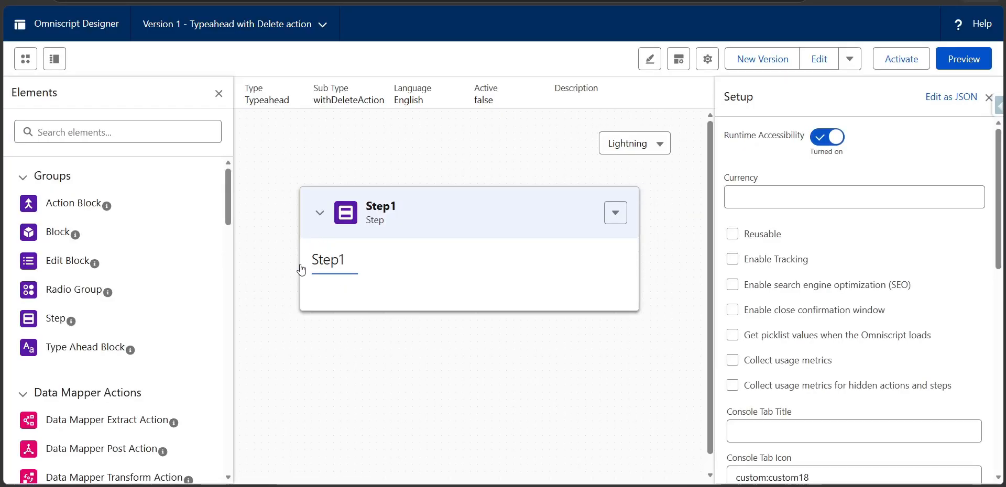
pyautogui.click(101, 122)
pyautogui.write('ty')
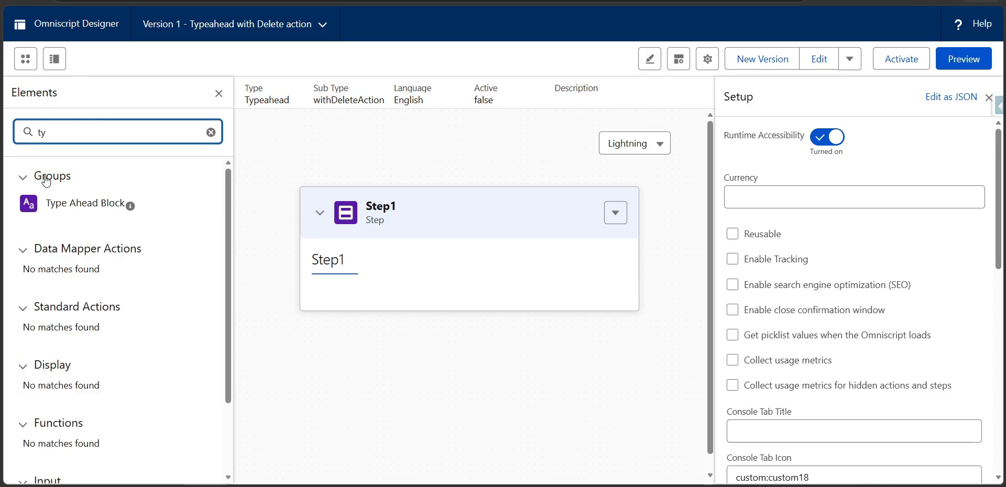
pyautogui.click(53, 209)
pyautogui.moveTo(54, 209); pyautogui.dragTo(355, 292)
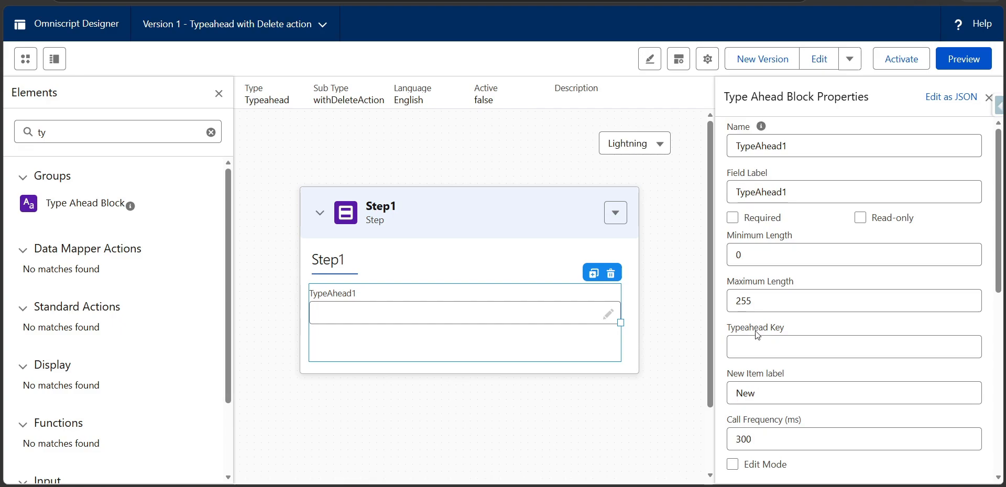
# - Rename the Type Ahead Block in Step1 as SearchTestCaseRecords
pyautogui.scroll(-2, 758, 330)
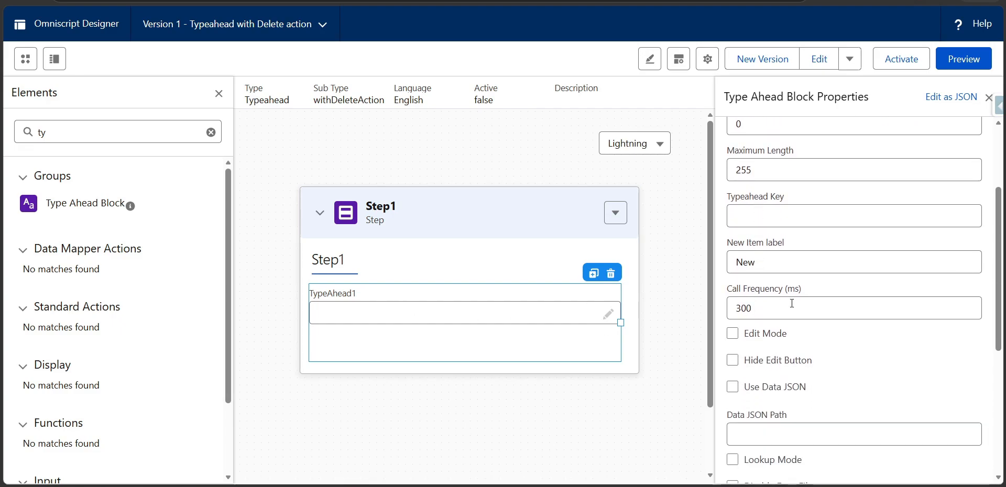
pyautogui.scroll(3, 793, 302)
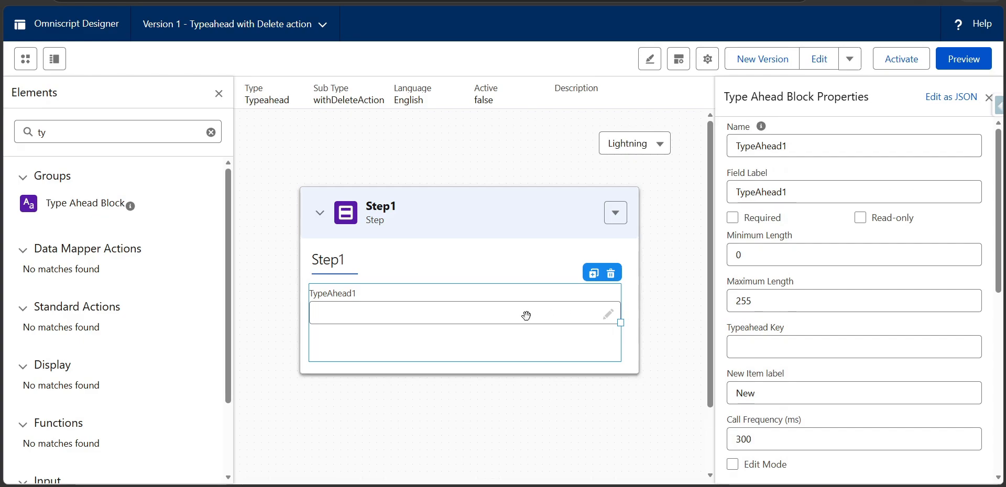
pyautogui.doubleClick(816, 149)
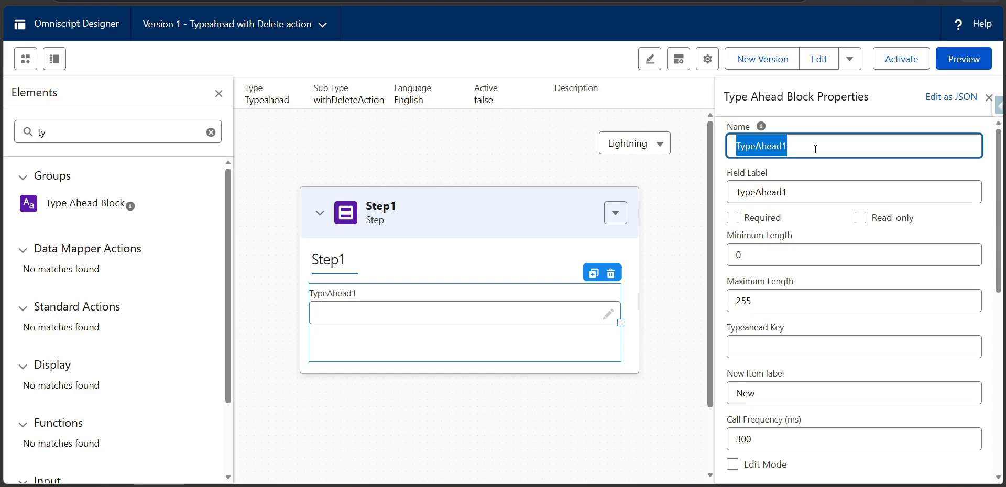
pyautogui.write('Sea')
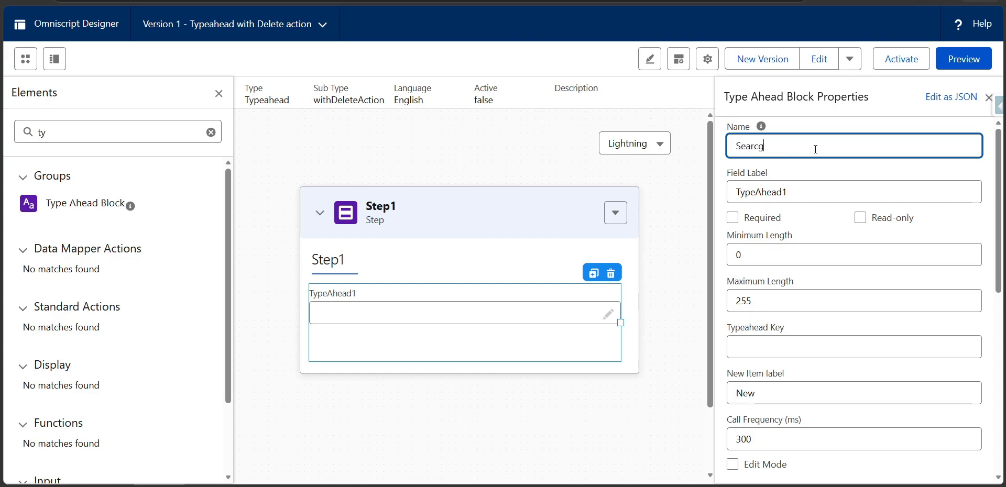
pyautogui.write('rchTest')
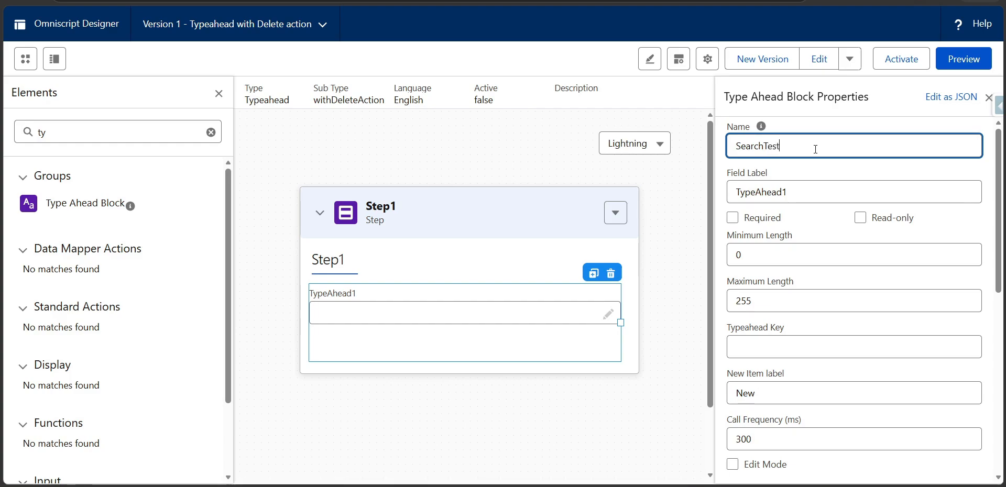
pyautogui.write('CaseRecords')
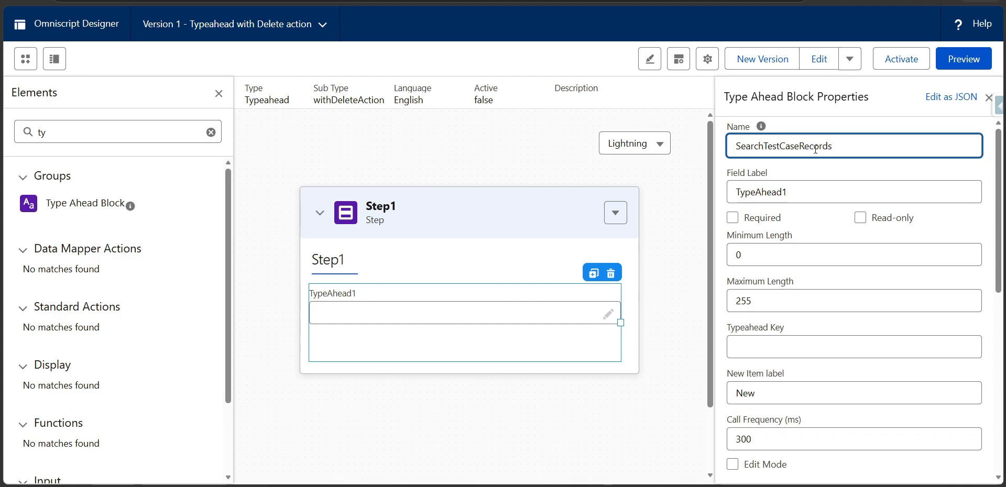
# - Set the Type Ahead Block's field label to "Search Test Case Records", reusing its name with spaces between the words
pyautogui.hotkey('ctrl', 'a')
pyautogui.hotkey('ctrl', 'c')
pyautogui.press('Tab')
pyautogui.press('End')
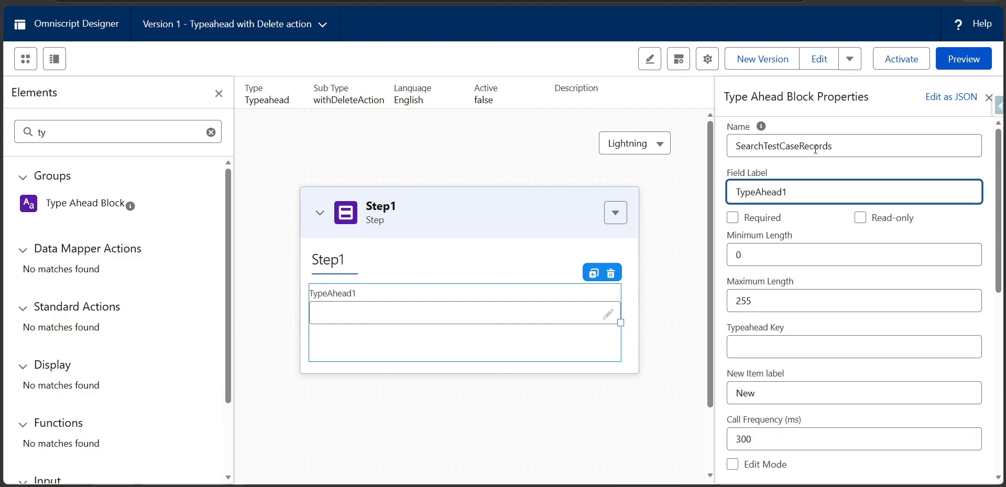
pyautogui.hotkey('ctrl', 'a')
pyautogui.hotkey('ctrl', 'v')
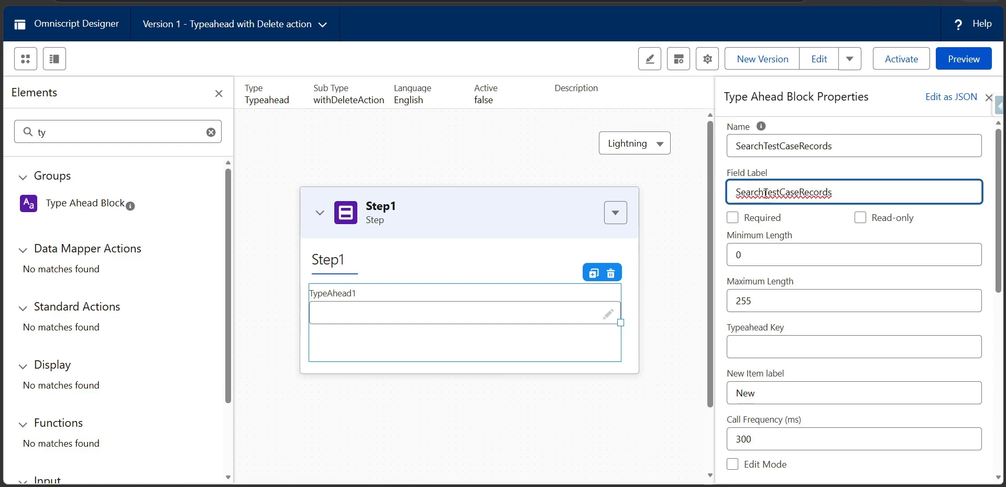
pyautogui.click(765, 193)
pyautogui.click(784, 192)
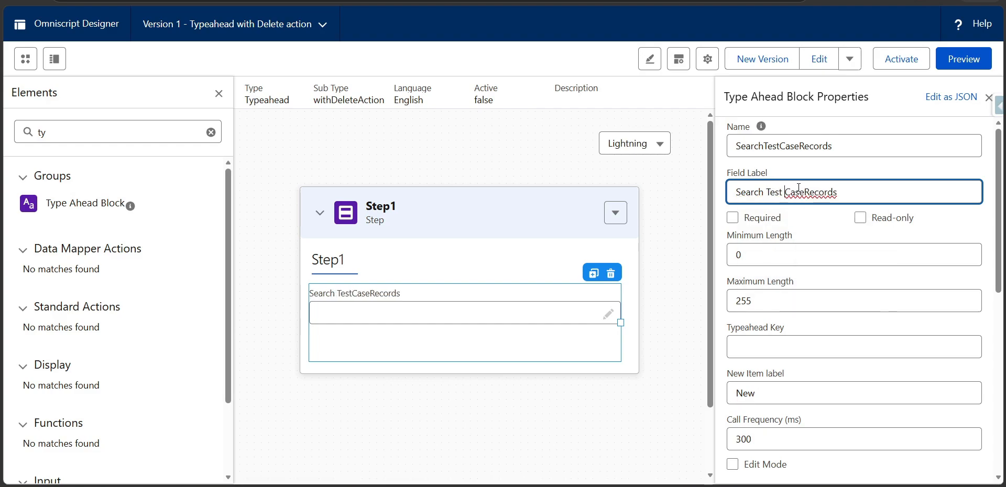
pyautogui.click(805, 191)
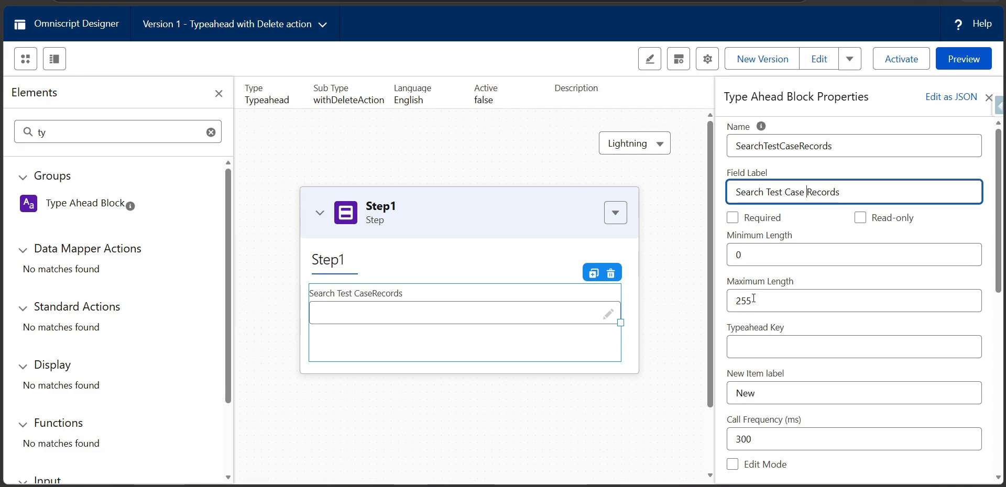
# - Enable Edit Mode on the Search Test Case Records block
pyautogui.scroll(-1, 759, 327)
pyautogui.scroll(-2, 789, 355)
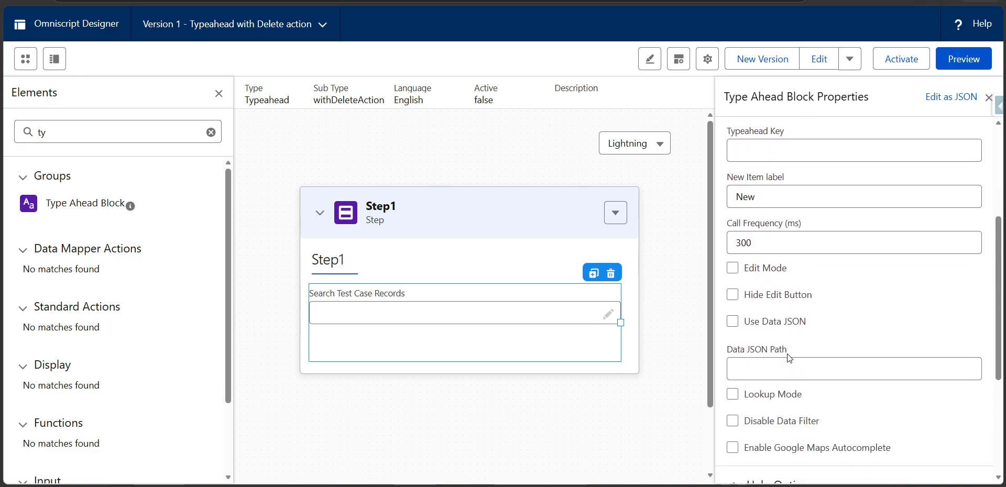
pyautogui.click(734, 269)
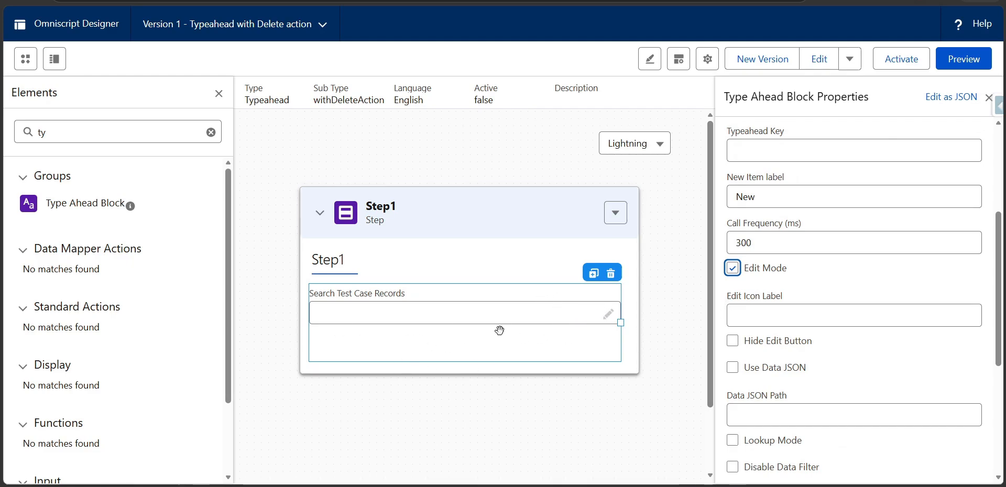
pyautogui.click(581, 318)
# - Find the Text input with the search "text", add it to Step1 and place it below the Search Test Case Records block
pyautogui.doubleClick(68, 142)
pyautogui.write('text')
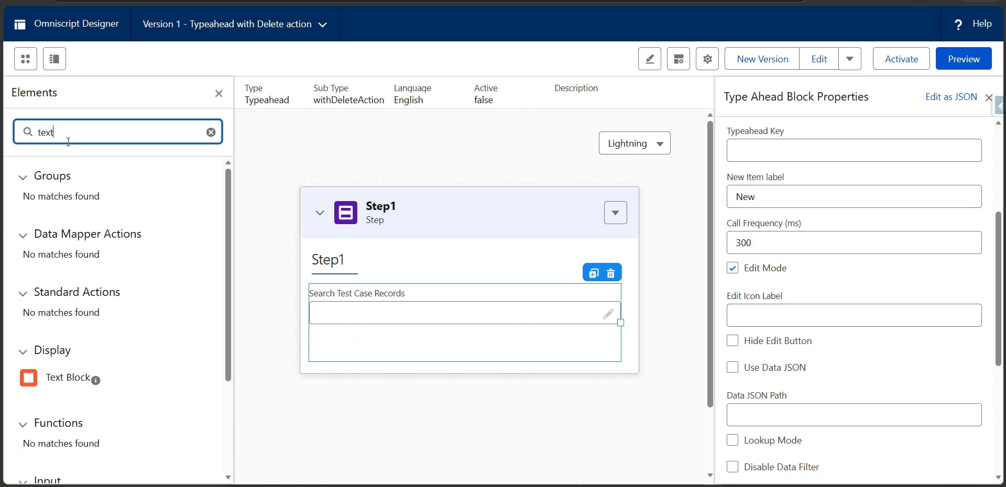
pyautogui.scroll(-3, 63, 335)
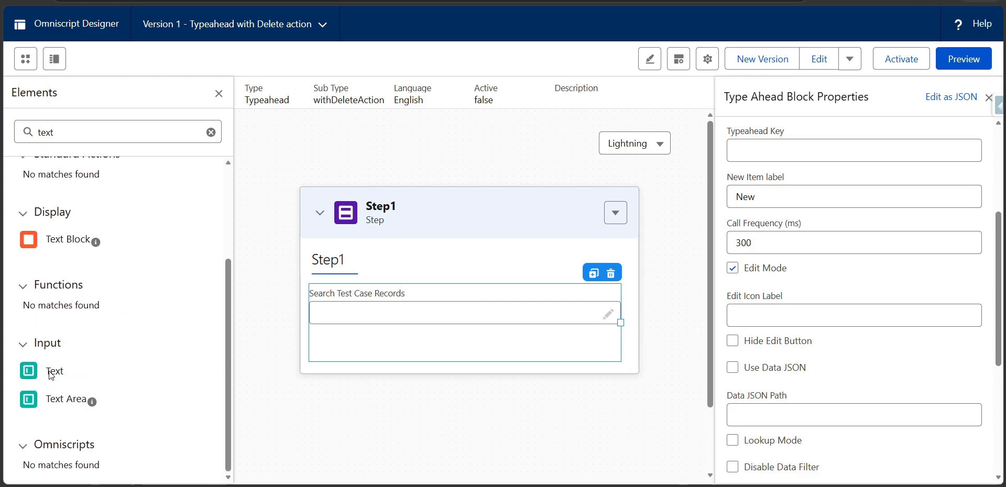
pyautogui.moveTo(50, 374)
pyautogui.mouseDown()
pyautogui.moveTo(323, 334)
pyautogui.moveTo(324, 283)
pyautogui.moveTo(325, 292)
pyautogui.mouseUp()
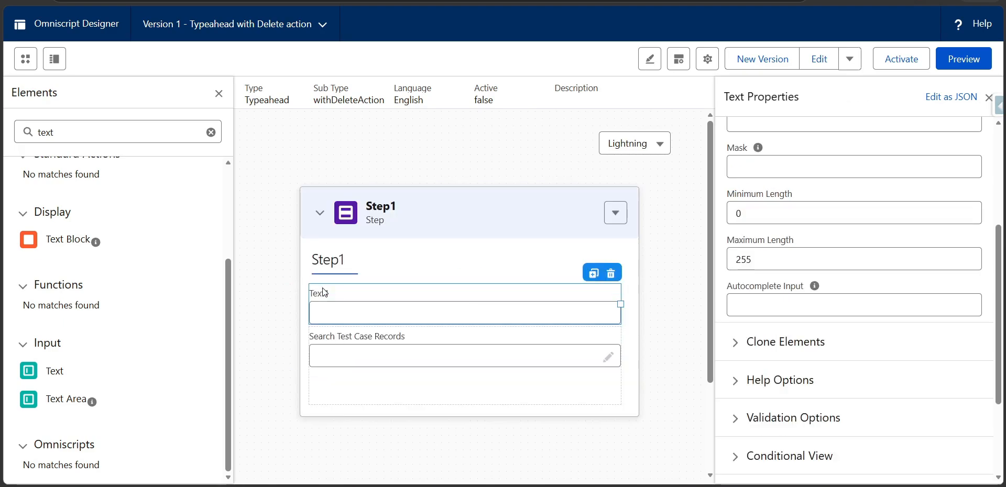
pyautogui.click(407, 337)
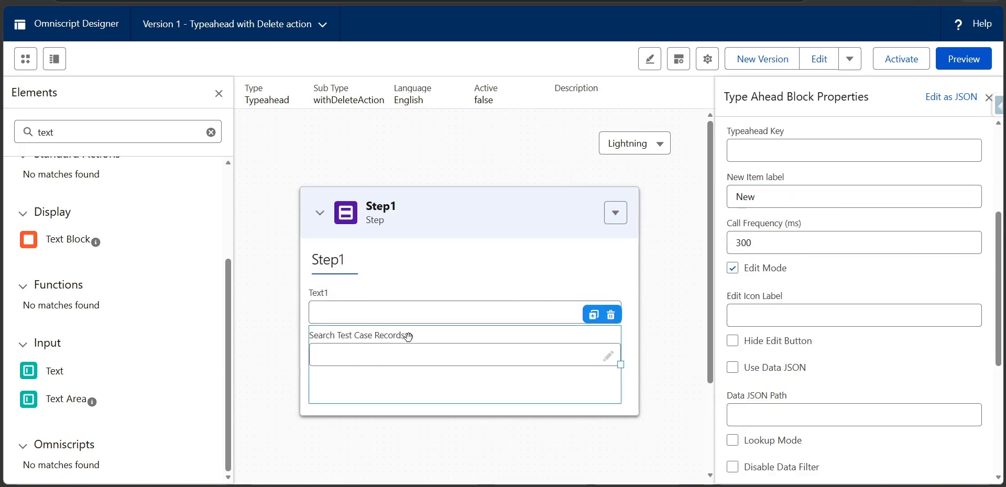
pyautogui.moveTo(406, 314); pyautogui.dragTo(327, 381)
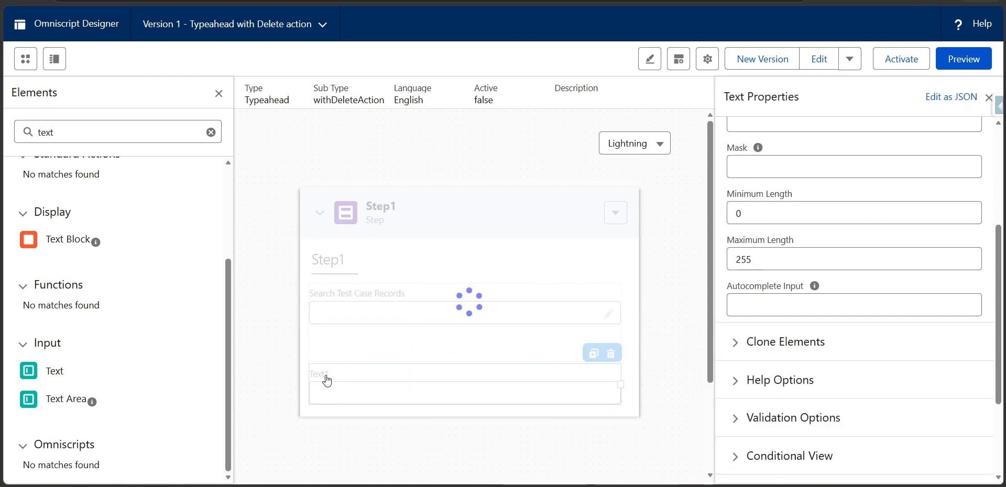
# - Turn off Edit Mode on the Search Test Case Records block, reload the Omniscript and reopen the block in Step1
pyautogui.click(378, 336)
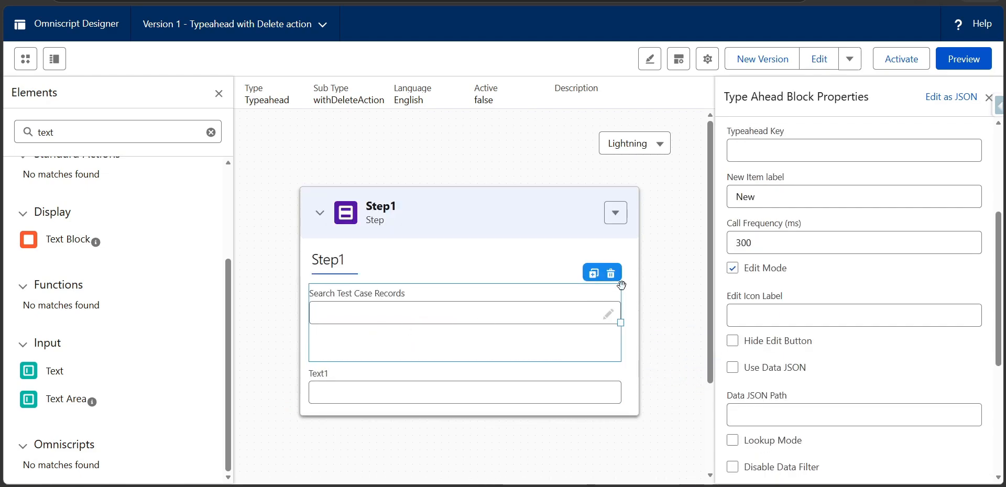
pyautogui.click(732, 270)
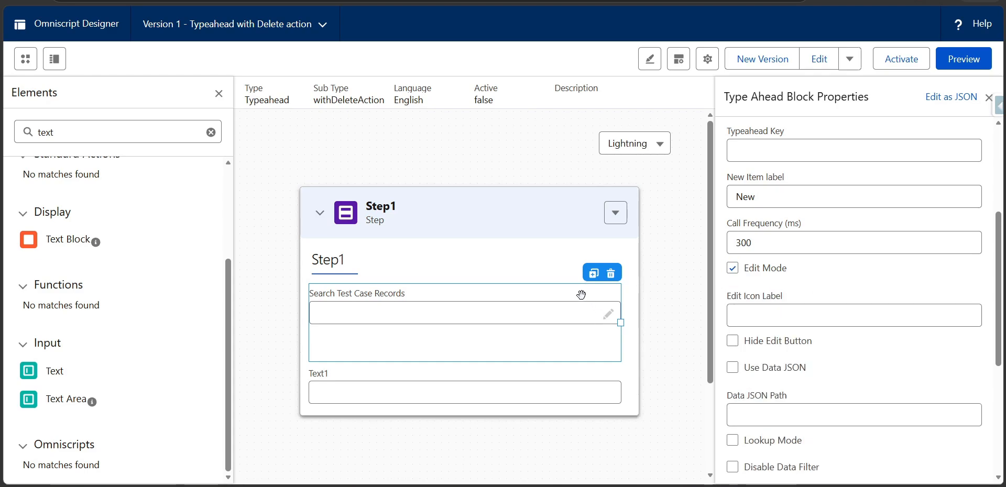
pyautogui.click(41, 6)
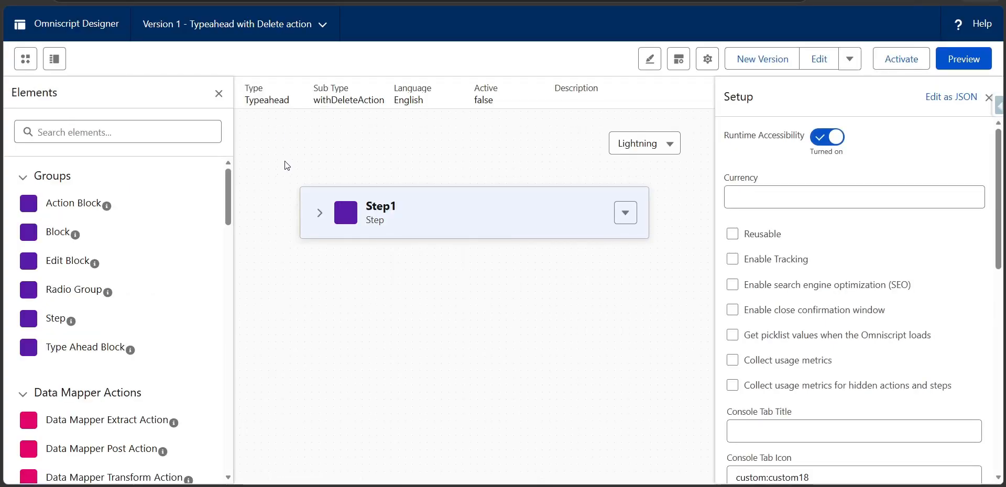
pyautogui.click(319, 214)
pyautogui.click(346, 302)
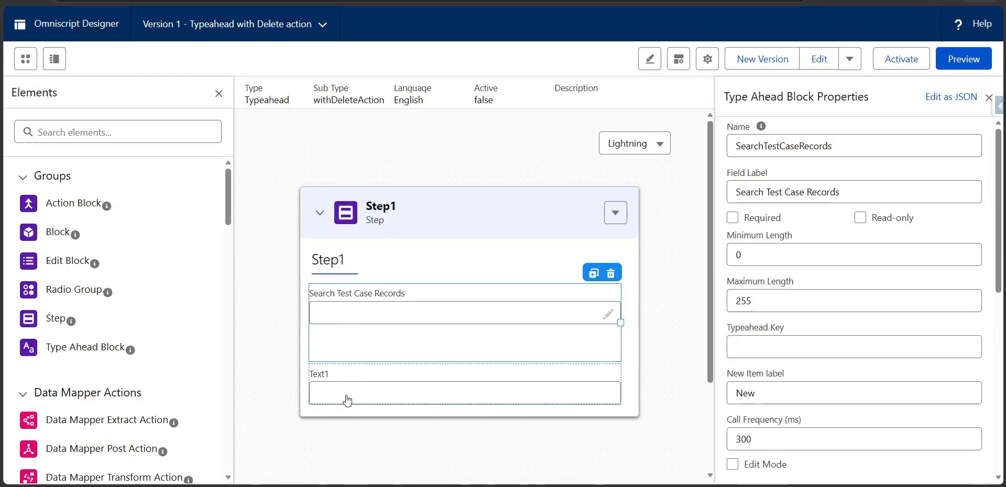
# - Move Text1 inside the Search Test Case Records block and clone it twice to get three text inputs
pyautogui.moveTo(348, 399); pyautogui.dragTo(348, 337)
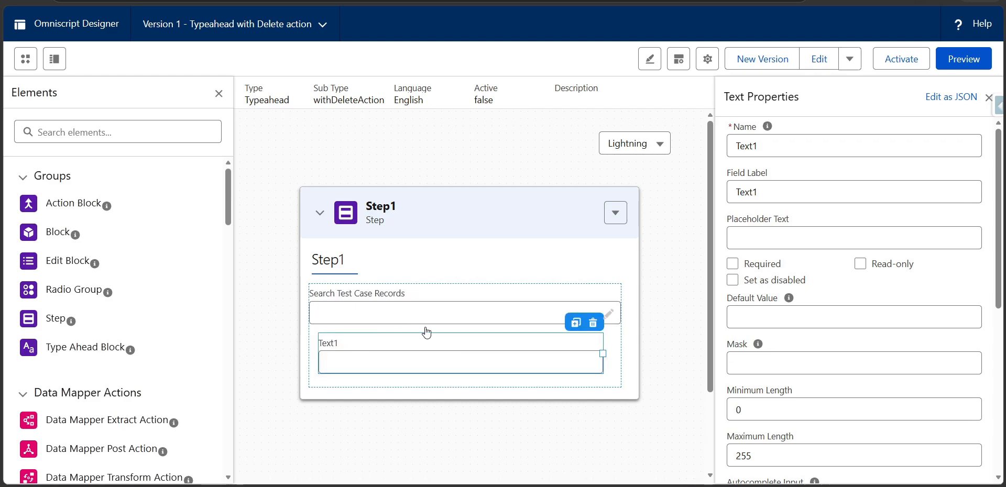
pyautogui.click(576, 323)
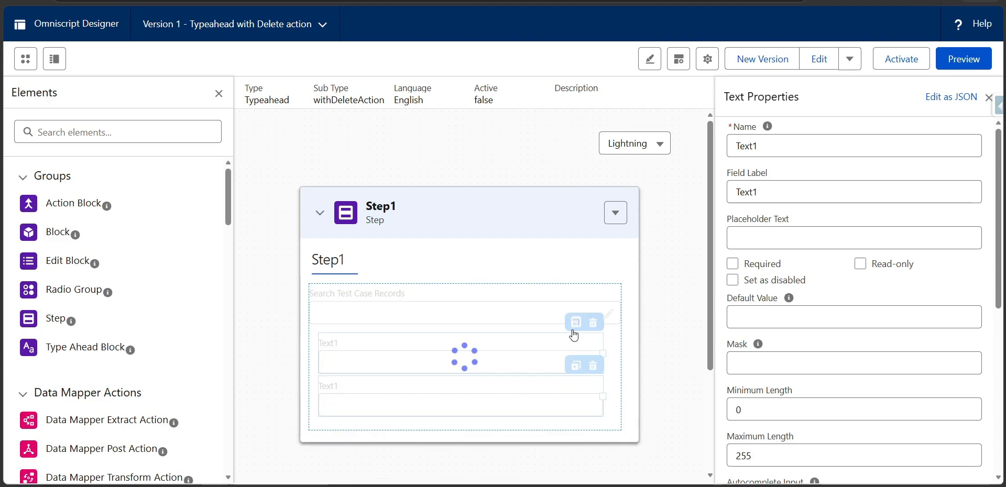
pyautogui.click(576, 363)
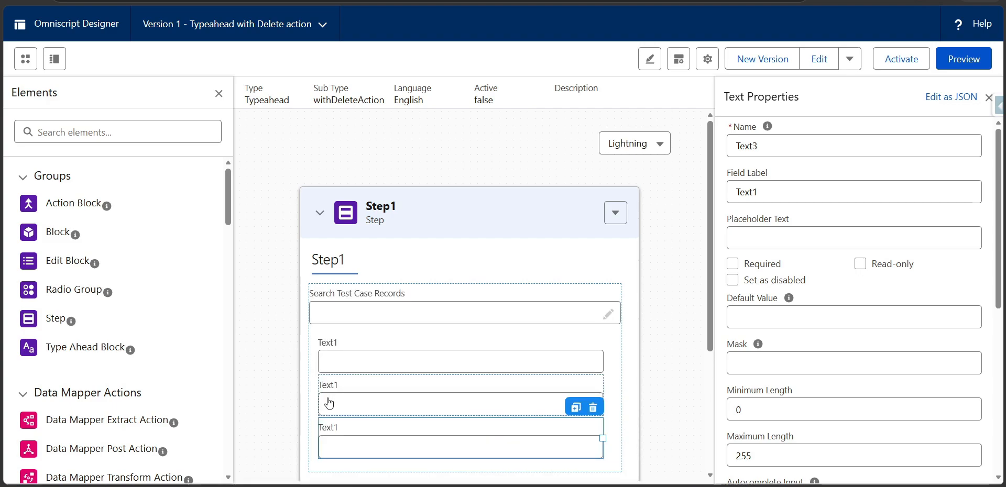
pyautogui.click(347, 347)
pyautogui.click(338, 386)
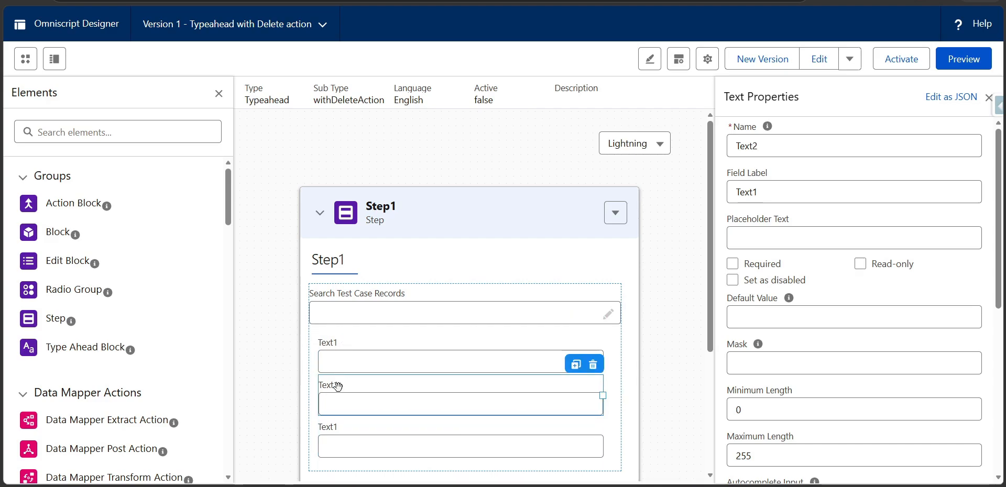
pyautogui.click(331, 442)
pyautogui.click(374, 304)
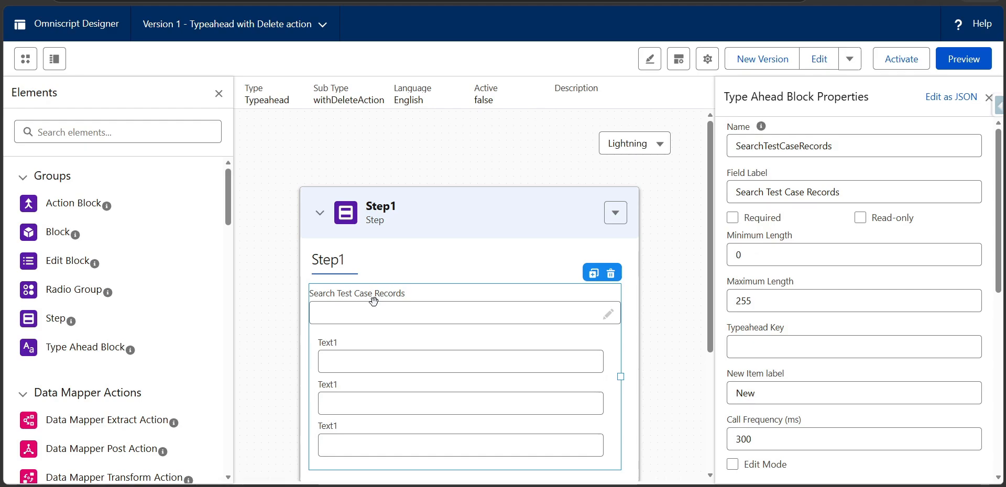
# - Add a Data Mapper Extract Action below the three text inputs in the Type Ahead Block and shrink it to about half width
pyautogui.scroll(-1, 373, 302)
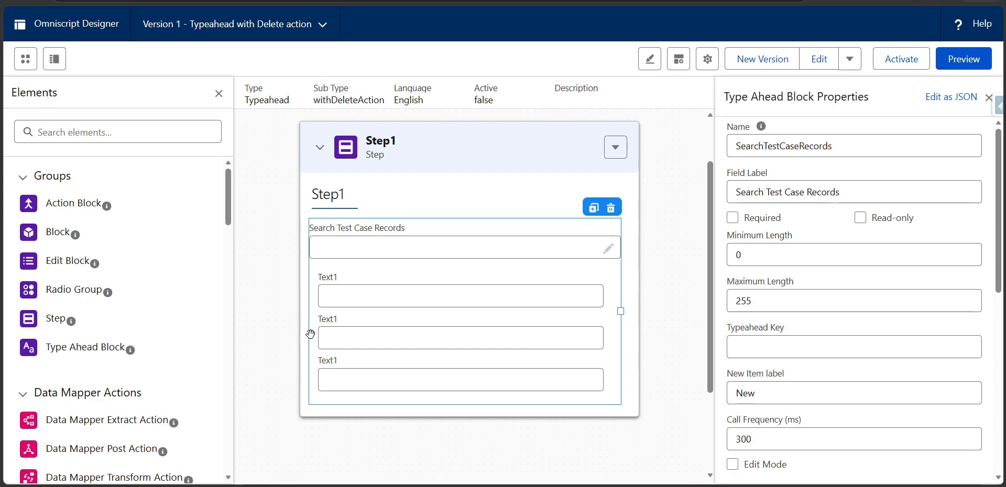
pyautogui.scroll(-3, 91, 181)
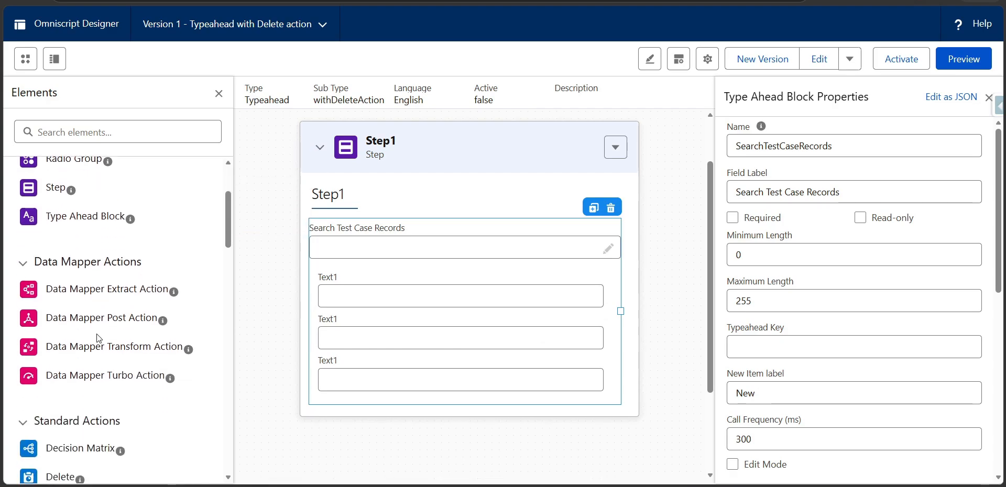
pyautogui.moveTo(114, 291); pyautogui.dragTo(346, 394)
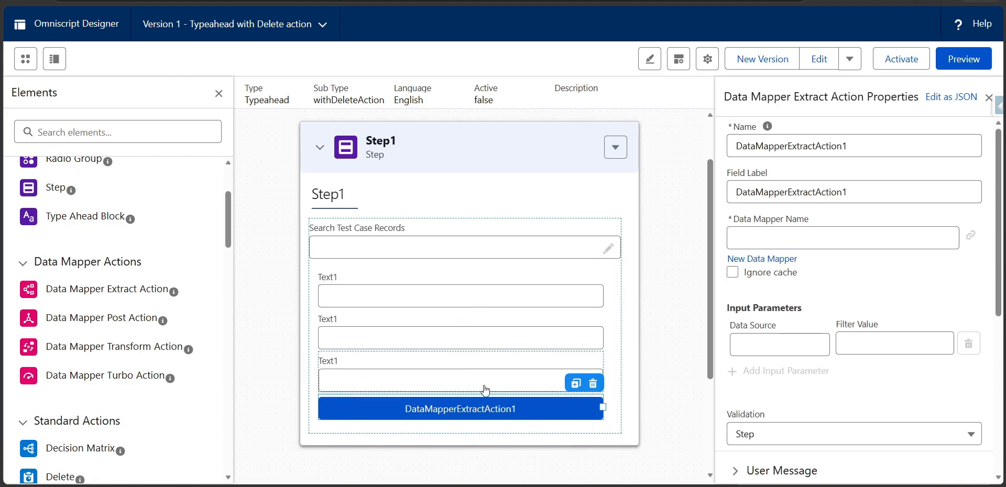
pyautogui.moveTo(602, 408); pyautogui.dragTo(456, 407)
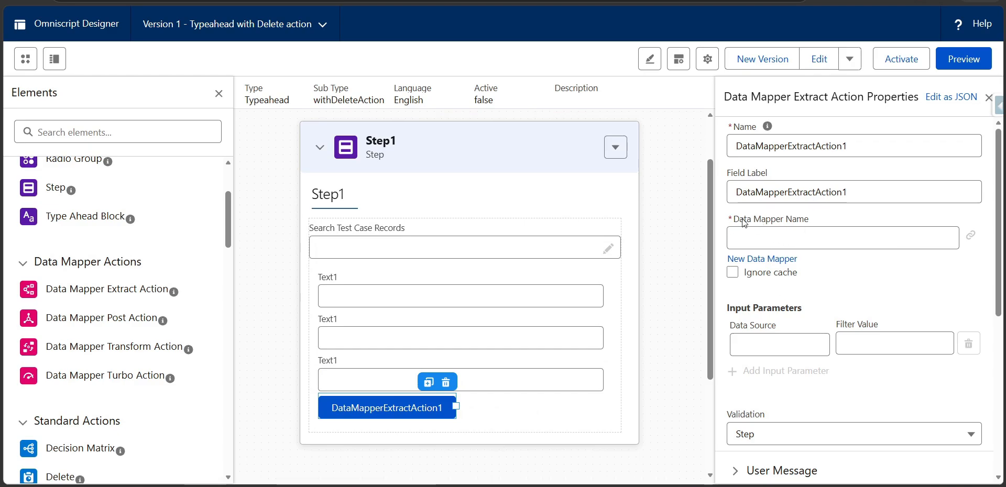
# - Create a new Data Mapper named retrieveCaseTestRecordsDemo for the Data Mapper Extract Action
pyautogui.moveTo(744, 223); pyautogui.dragTo(810, 220)
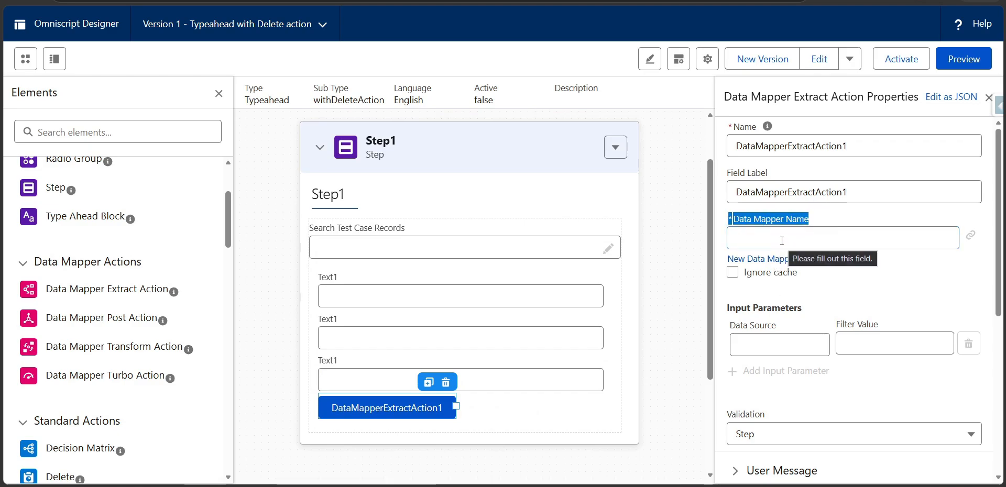
pyautogui.click(781, 241)
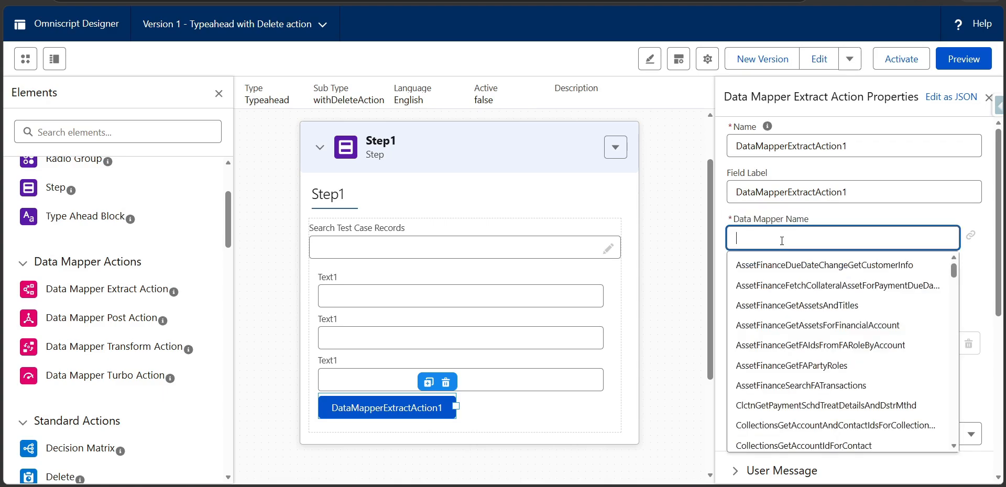
pyautogui.click(831, 223)
pyautogui.click(769, 279)
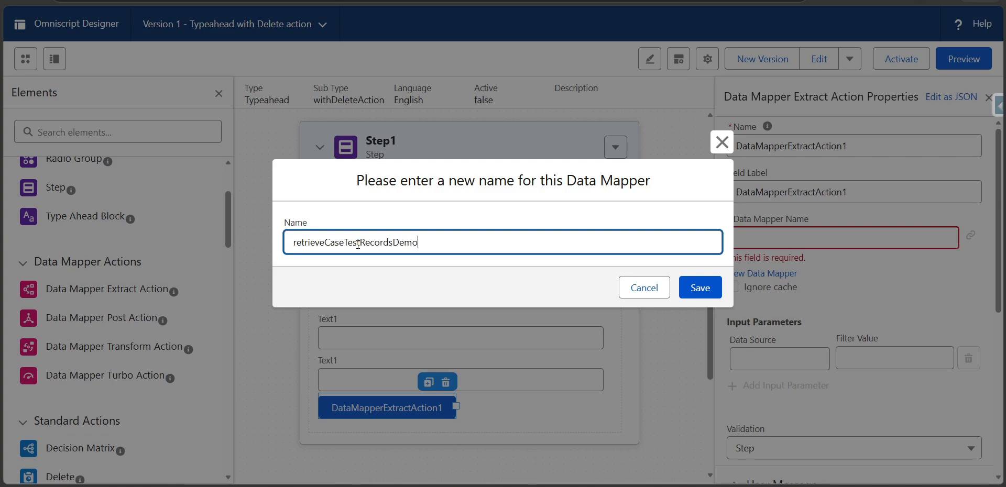
pyautogui.click(714, 292)
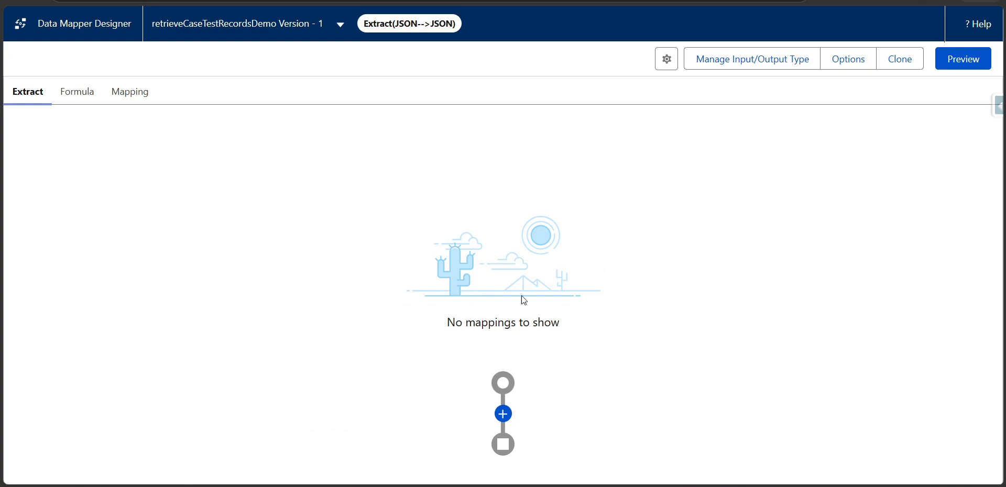
# - Add an extract object to the Data Mapper with Case as the extraction object and Cases as the object path
pyautogui.click(503, 415)
pyautogui.click(409, 306)
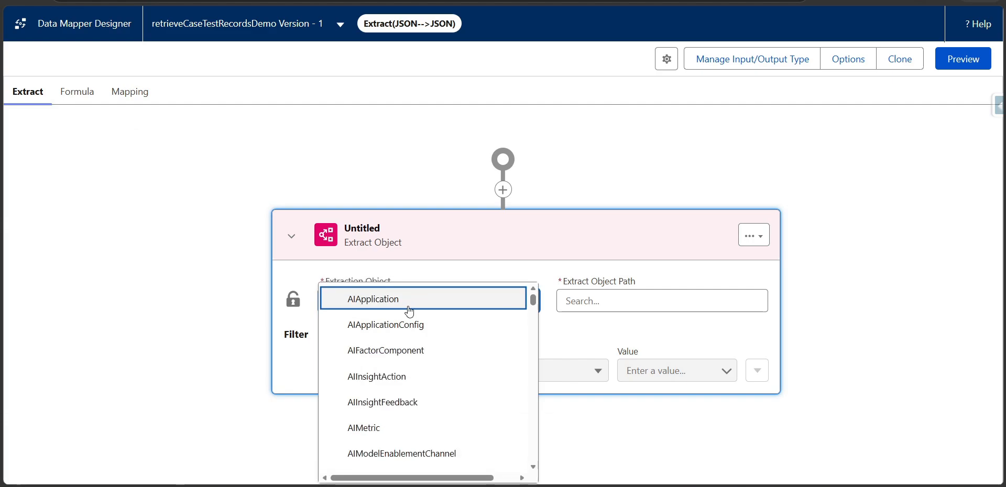
pyautogui.scroll(-20, 408, 310)
pyautogui.scroll(1, 422, 363)
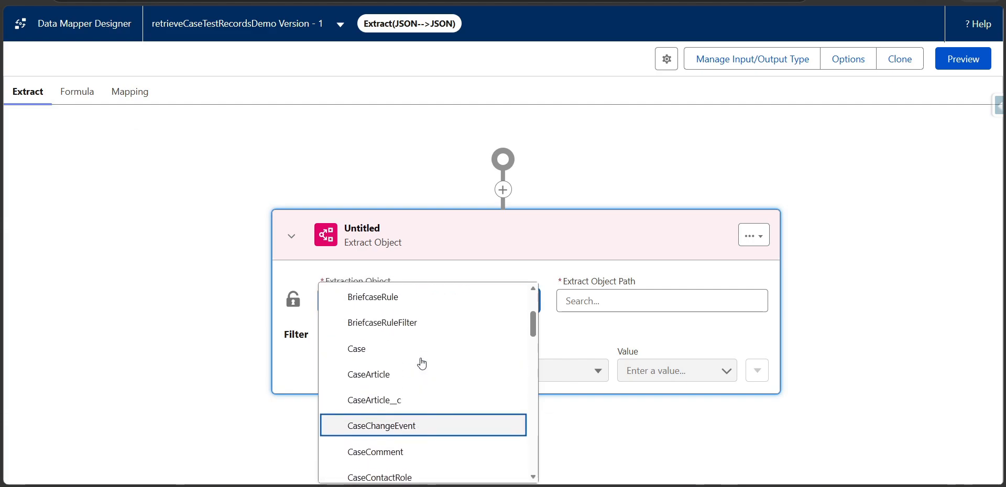
pyautogui.click(417, 350)
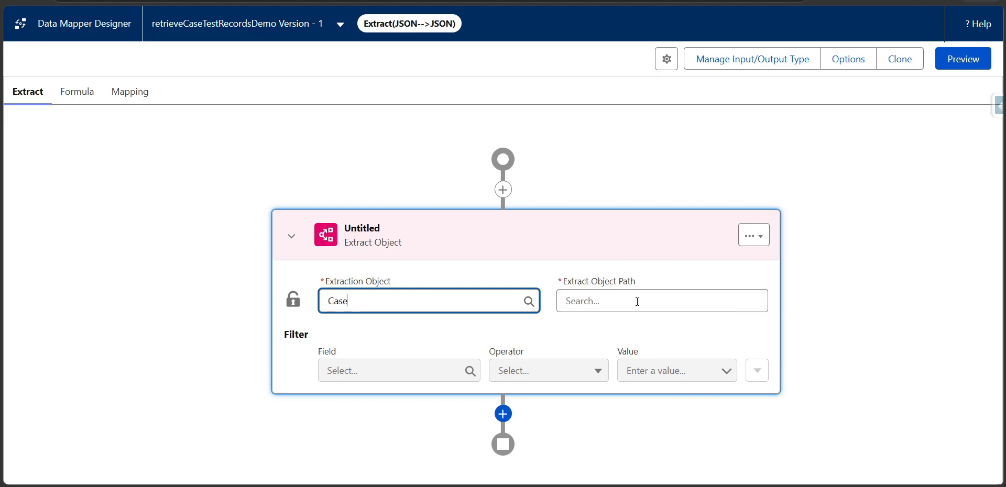
pyautogui.click(637, 302)
pyautogui.write('Cases')
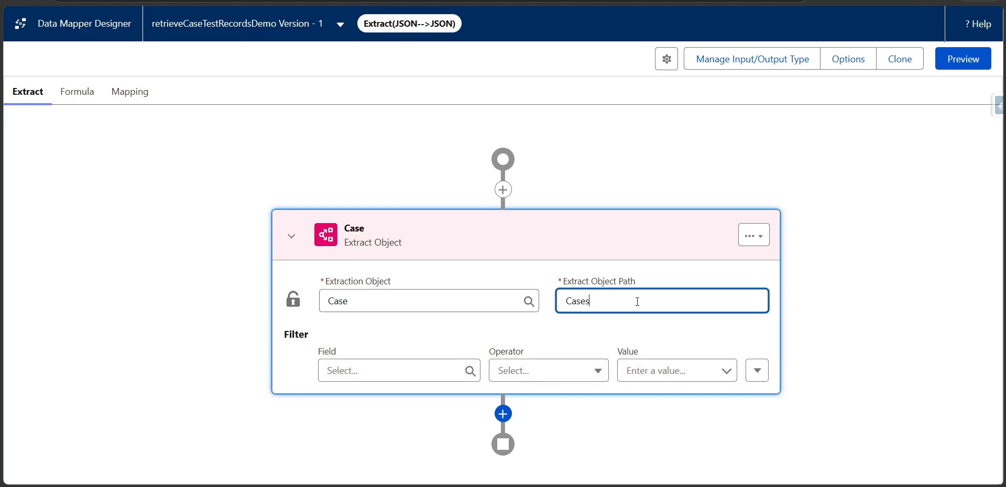
# - Filter the Case extract object to records whose Subject is Like 'Test'
pyautogui.click(386, 370)
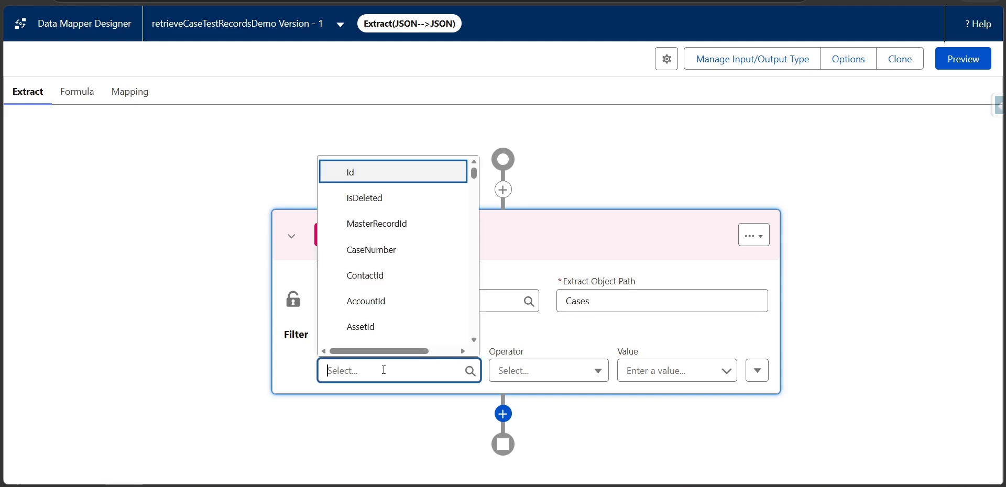
pyautogui.write('Subjec')
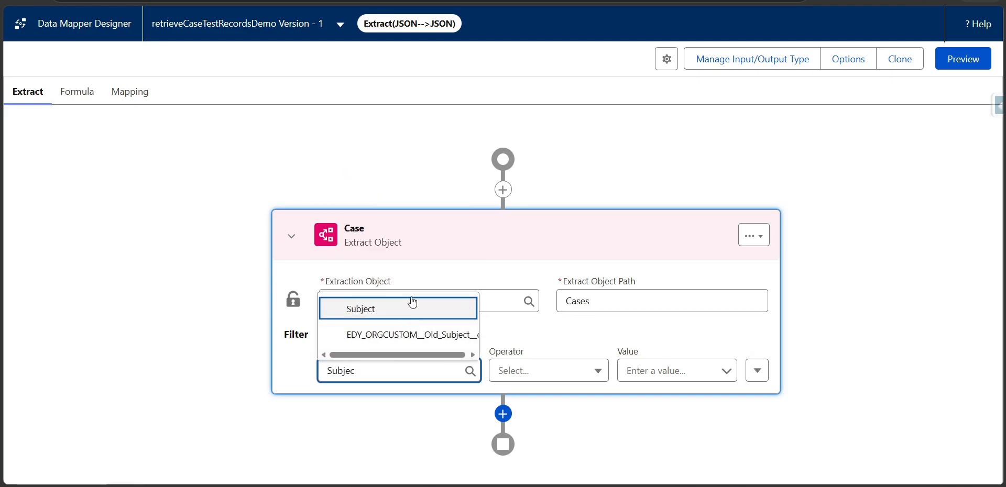
pyautogui.click(349, 307)
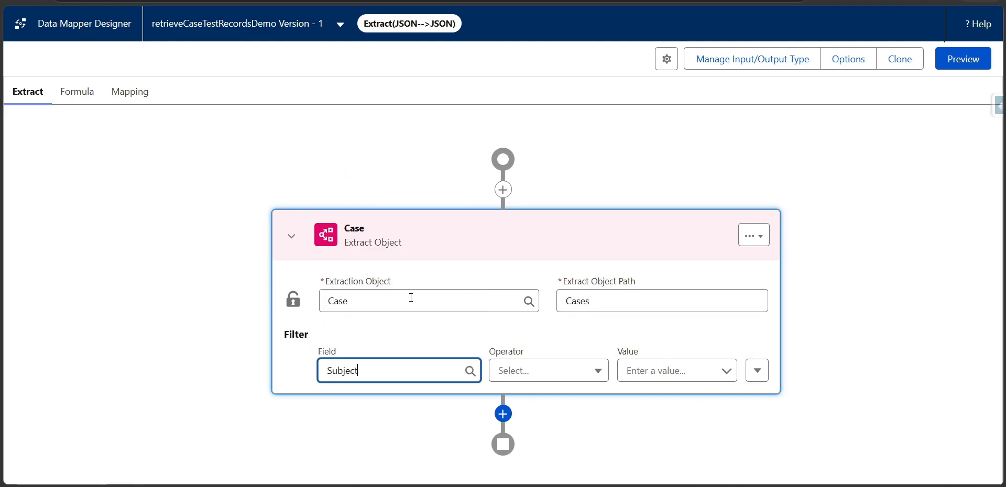
pyautogui.click(516, 372)
pyautogui.scroll(-5, 524, 429)
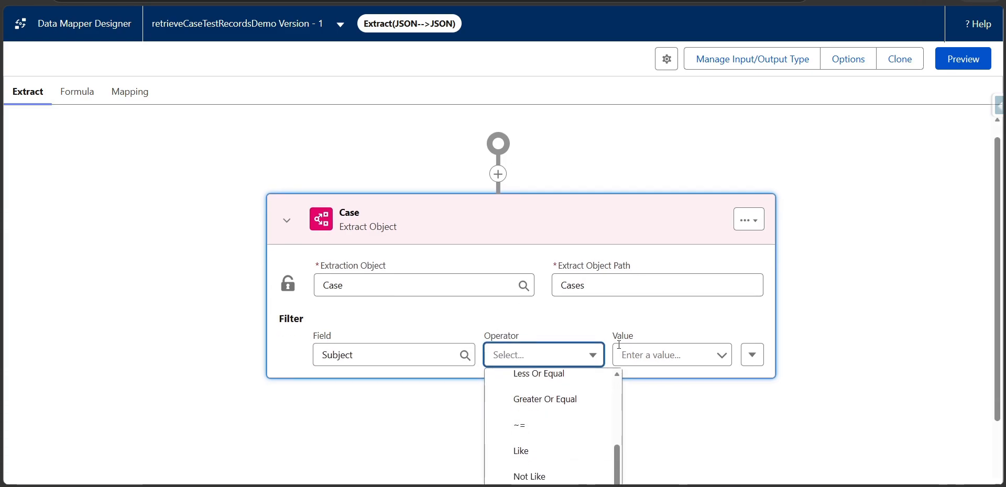
pyautogui.click(572, 379)
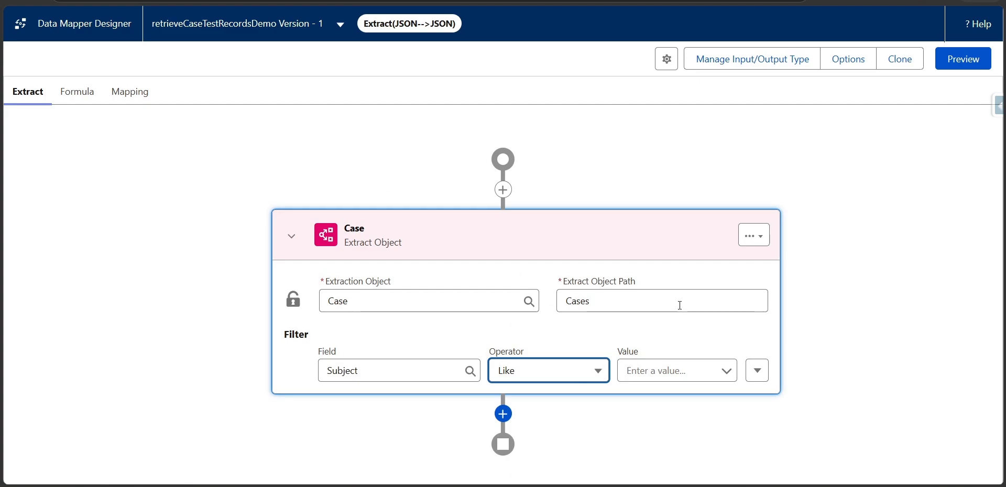
pyautogui.click(654, 373)
pyautogui.write('"')
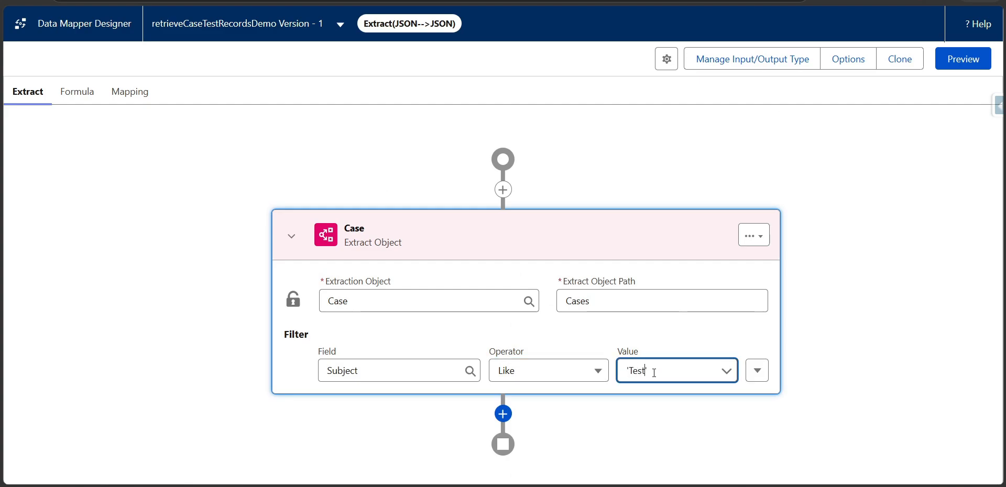
pyautogui.click(641, 327)
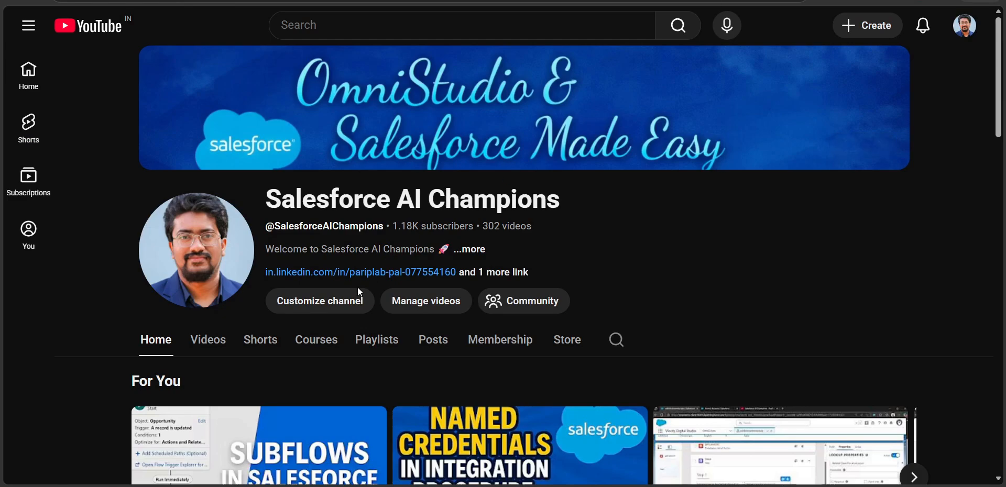
# - Browse the courses offered on the Salesforce AI Champions YouTube channel
pyautogui.click(310, 357)
pyautogui.scroll(-6, 111, 344)
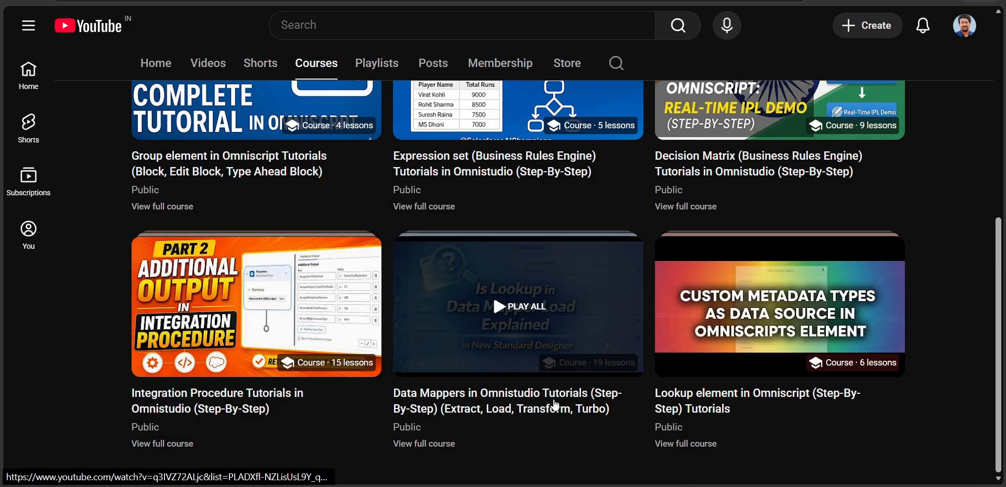
pyautogui.scroll(1, 975, 307)
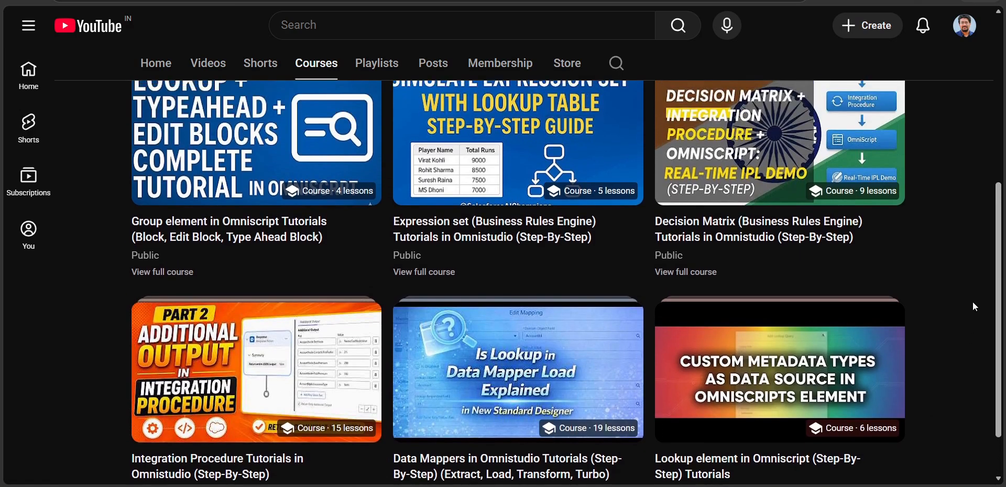
pyautogui.scroll(1, 951, 270)
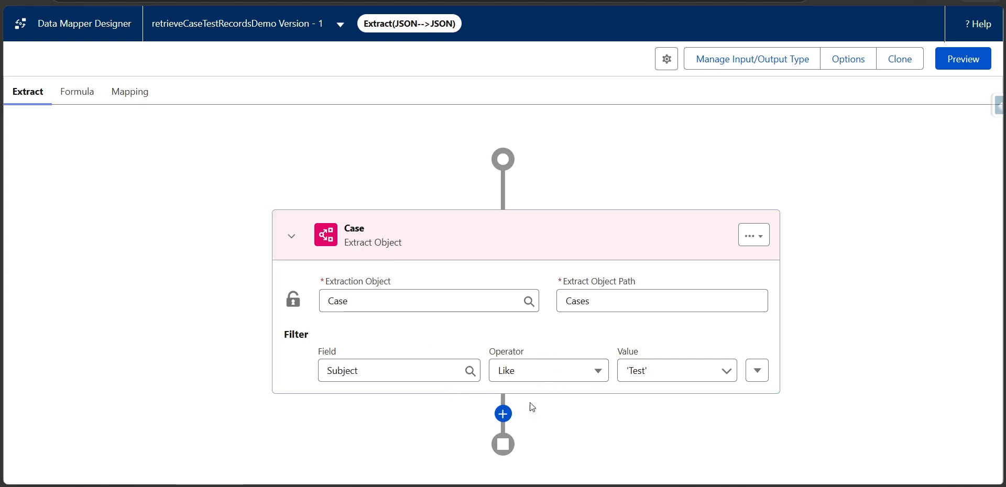
pyautogui.click(120, 92)
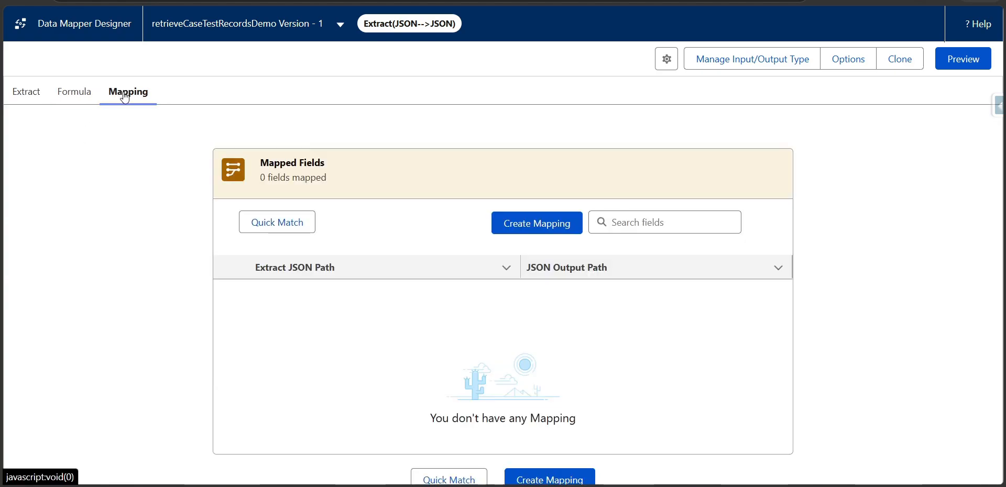
pyautogui.click(540, 214)
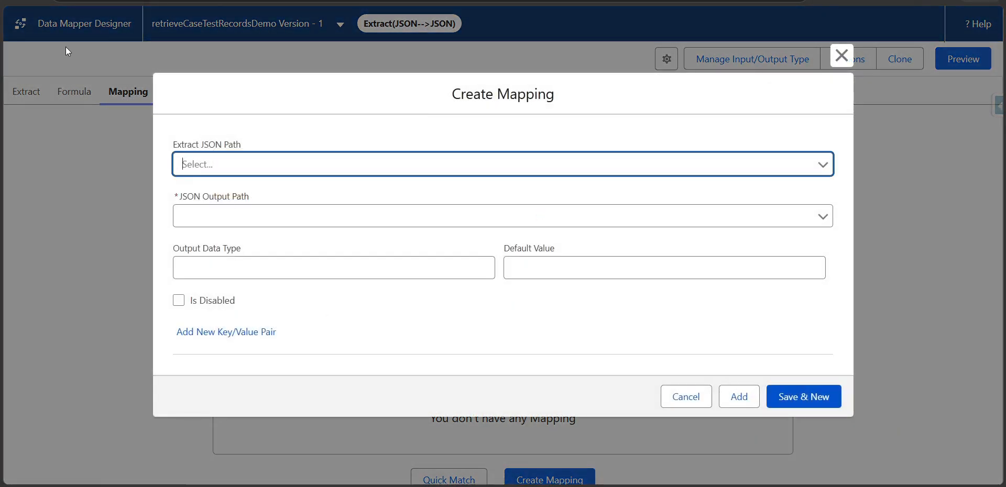
pyautogui.click(40, 1)
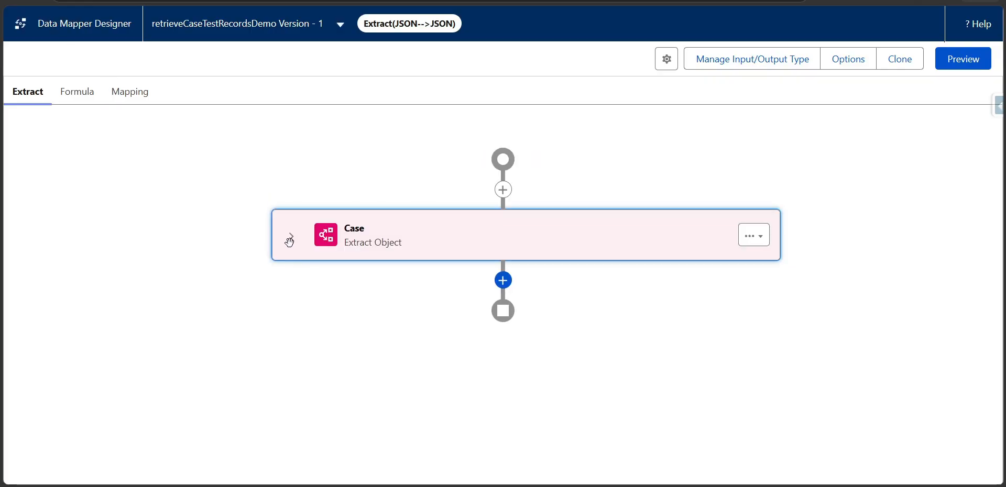
pyautogui.click(290, 240)
# - Create a Data Mapper mapping from Cases:Id to the output path Id
pyautogui.click(128, 92)
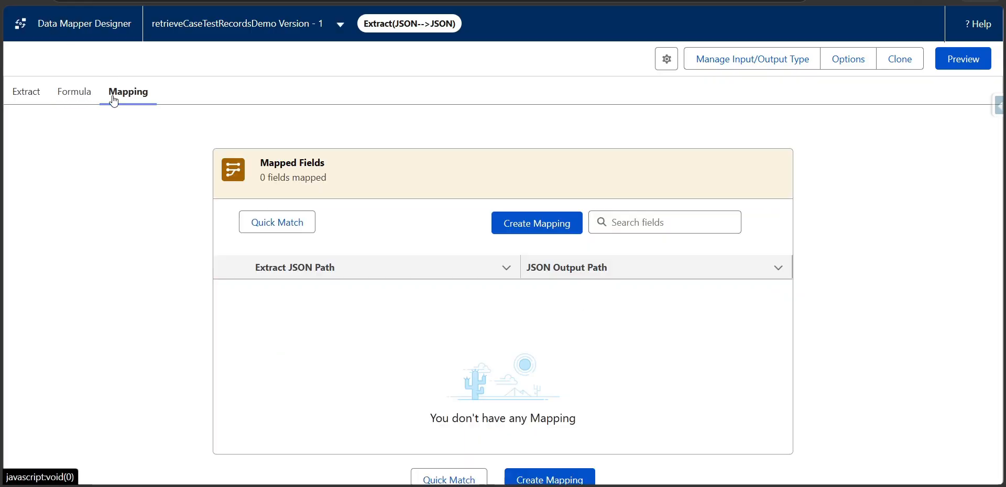
pyautogui.click(344, 164)
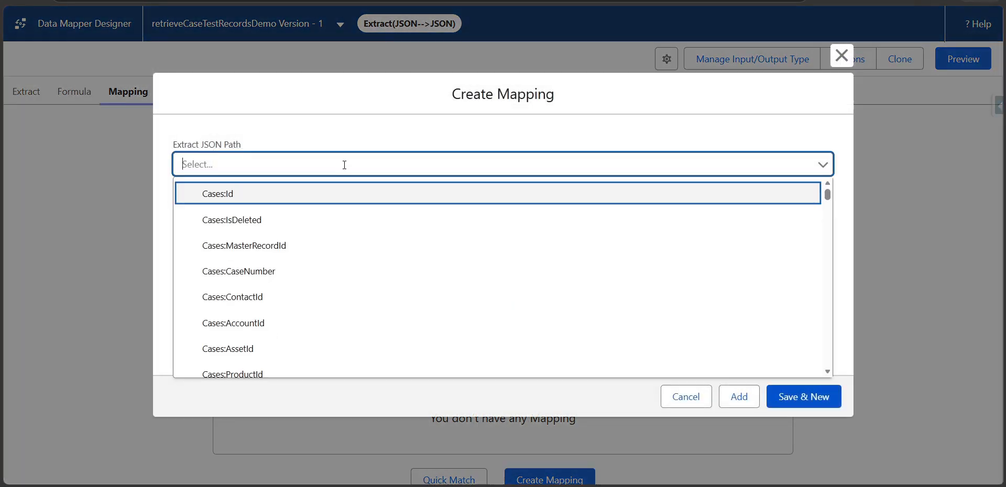
pyautogui.click(310, 195)
pyautogui.click(308, 213)
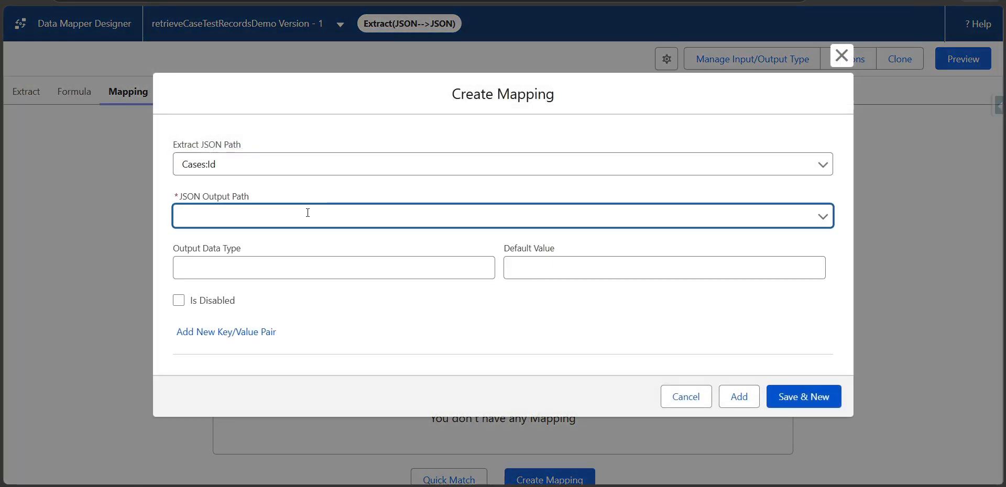
pyautogui.click(801, 403)
# - Create a mapping from Cases:CaseNumber to the output path CaseNumber
pyautogui.click(400, 161)
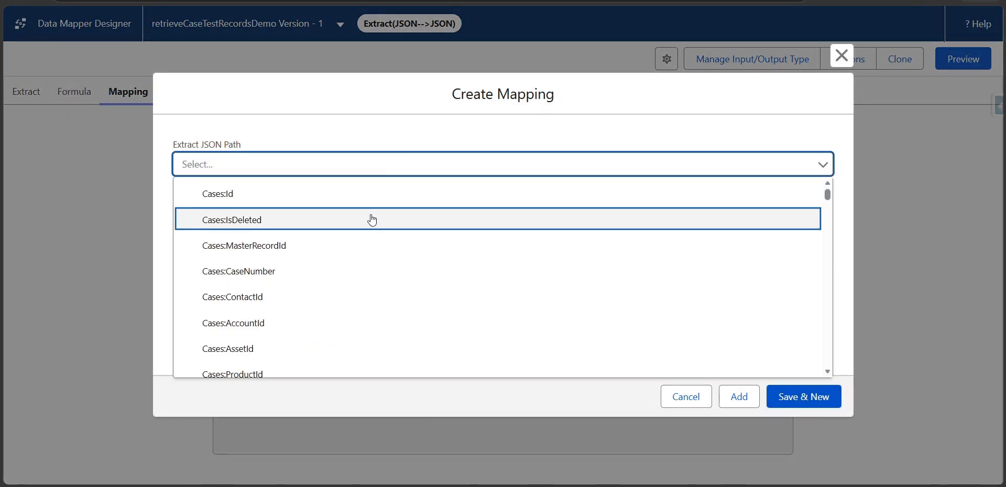
pyautogui.click(357, 270)
pyautogui.click(356, 217)
pyautogui.write('Cas')
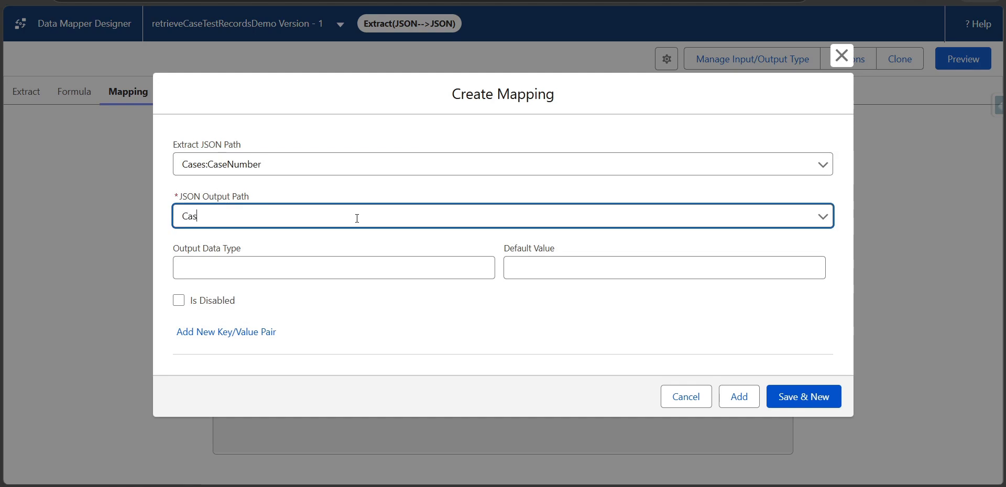
pyautogui.write('eNumber')
pyautogui.click(781, 396)
# - Create a mapping from Cases:Subject to the output path Subject and finish adding mappings
pyautogui.click(332, 159)
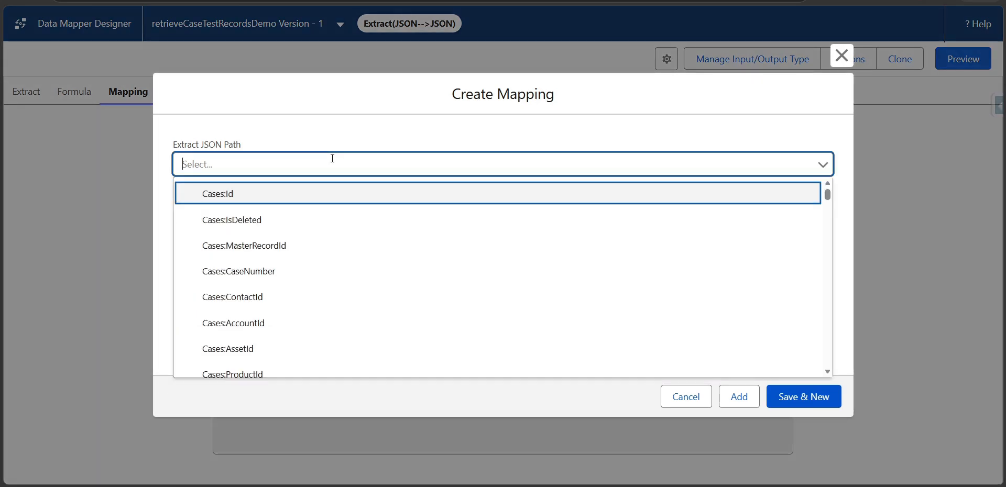
pyautogui.write('Sub')
pyautogui.click(312, 193)
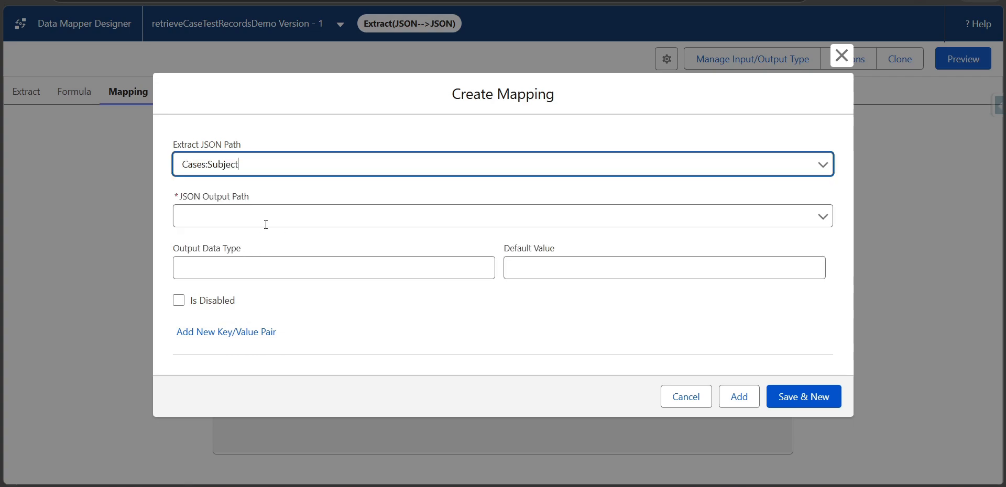
pyautogui.click(270, 216)
pyautogui.write('Subj')
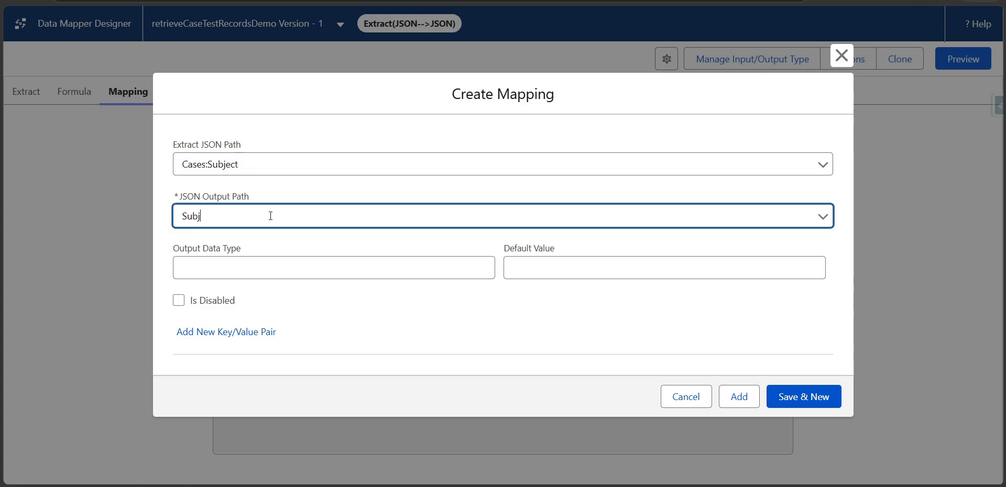
pyautogui.write('ect')
pyautogui.click(749, 399)
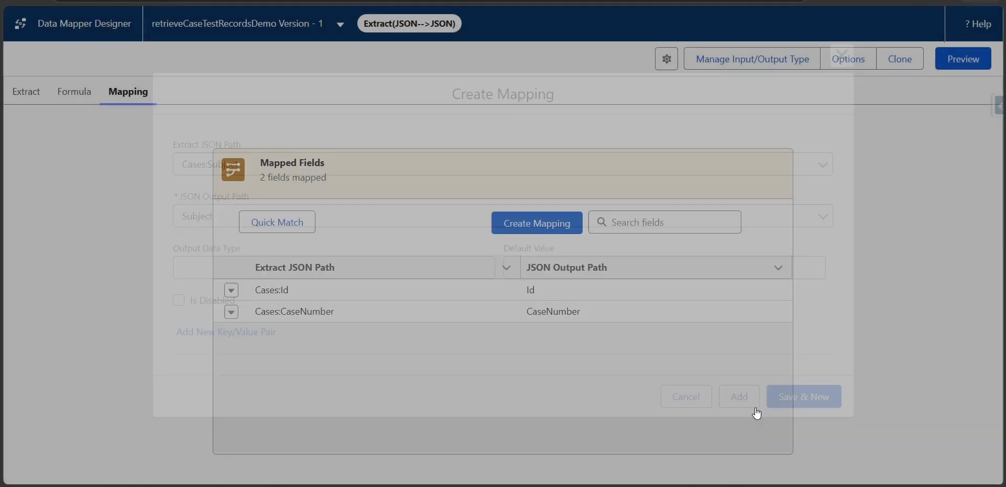
# - Preview and execute the Data Mapper without input parameters, and examine the subjects of the returned cases
pyautogui.click(962, 60)
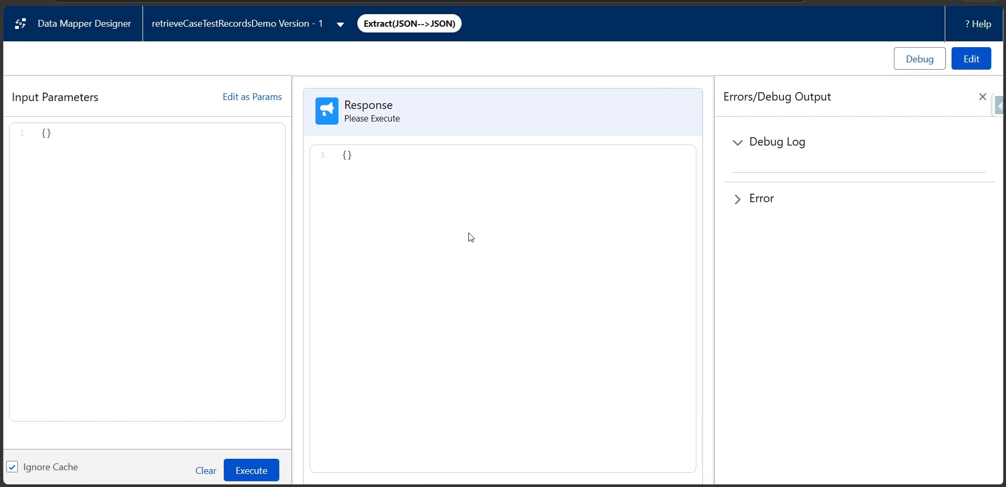
pyautogui.click(247, 478)
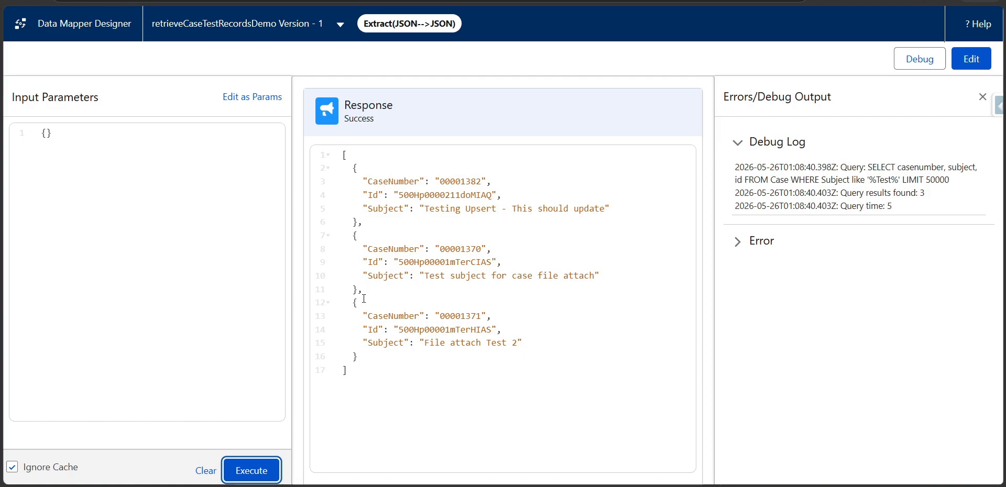
pyautogui.moveTo(425, 214)
pyautogui.mouseDown()
pyautogui.moveTo(451, 213)
pyautogui.moveTo(427, 212)
pyautogui.mouseUp()
pyautogui.click(442, 212)
pyautogui.moveTo(425, 276); pyautogui.dragTo(445, 276)
pyautogui.moveTo(481, 349); pyautogui.dragTo(516, 349)
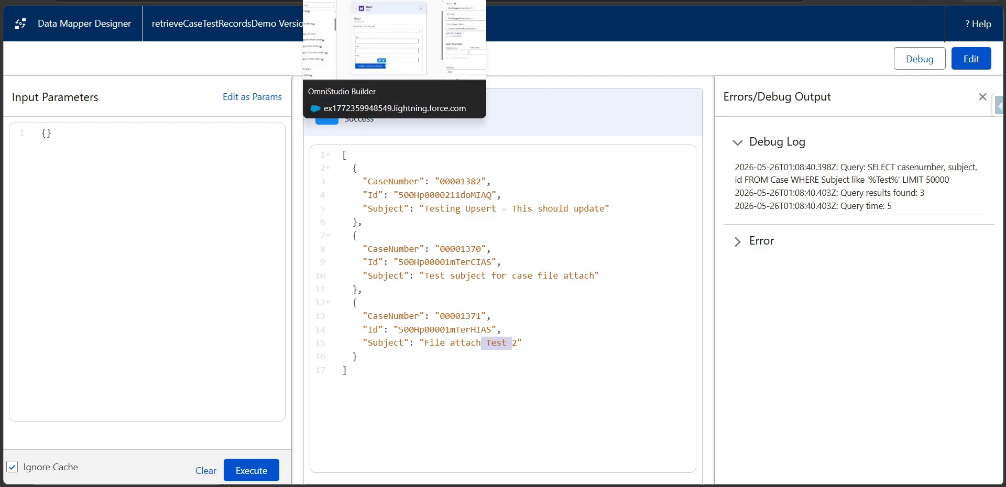
# - In the Omniscript Designer, set the Data Mapper Extract Action's name and field label to retrieveCaseTestRecords
pyautogui.click(360, 1)
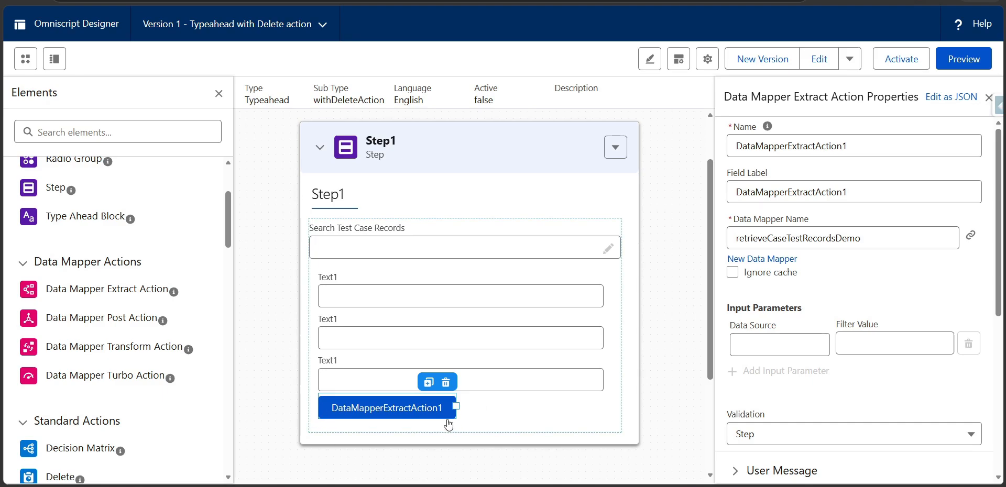
pyautogui.tripleClick(865, 151)
pyautogui.write('re')
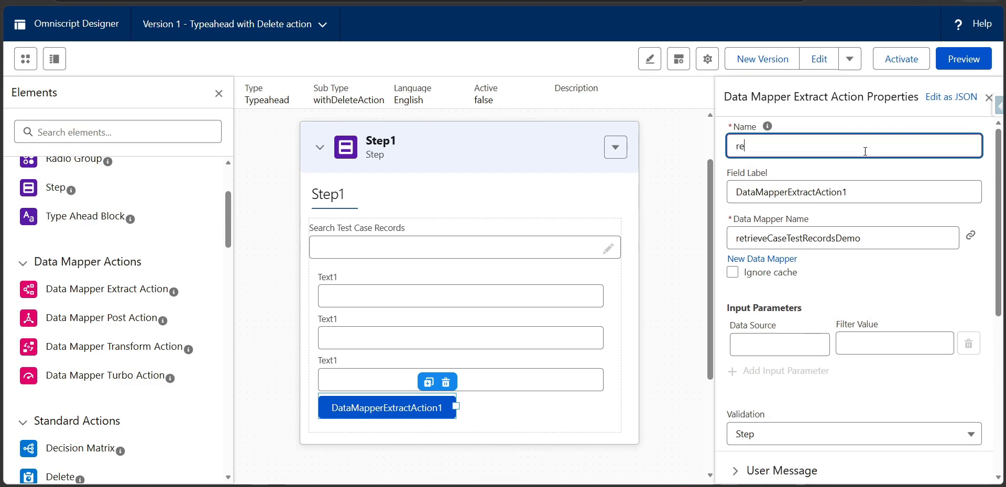
pyautogui.write('tru')
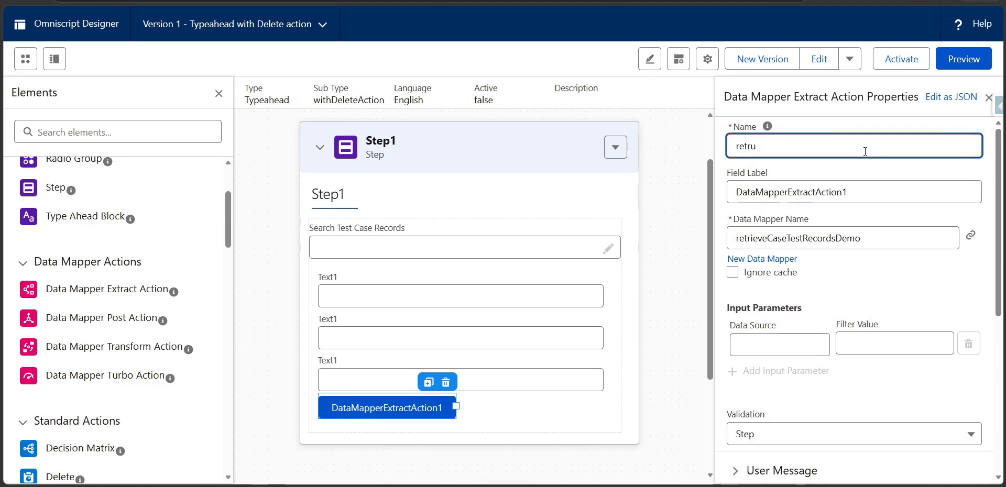
pyautogui.write('evieveC')
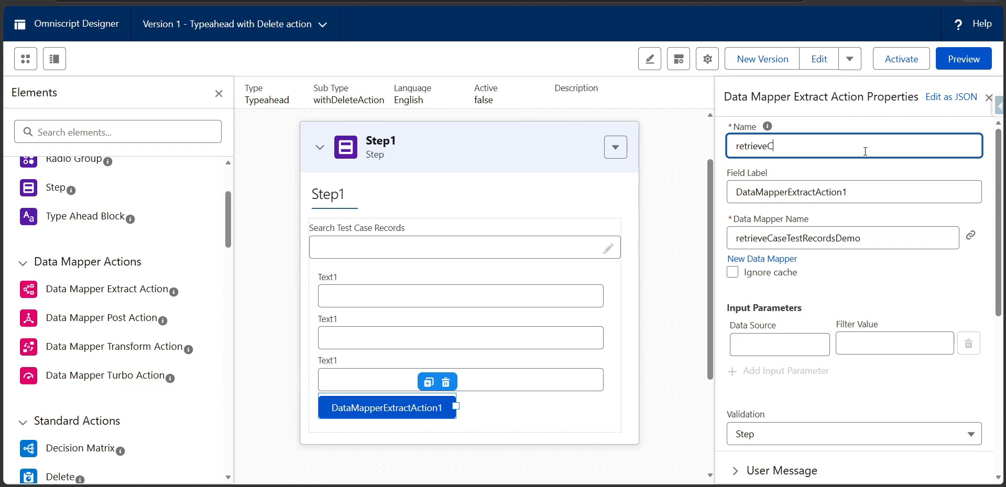
pyautogui.write('aseTestRecords')
pyautogui.hotkey('ctrl', 'a')
pyautogui.hotkey('ctrl', 'c')
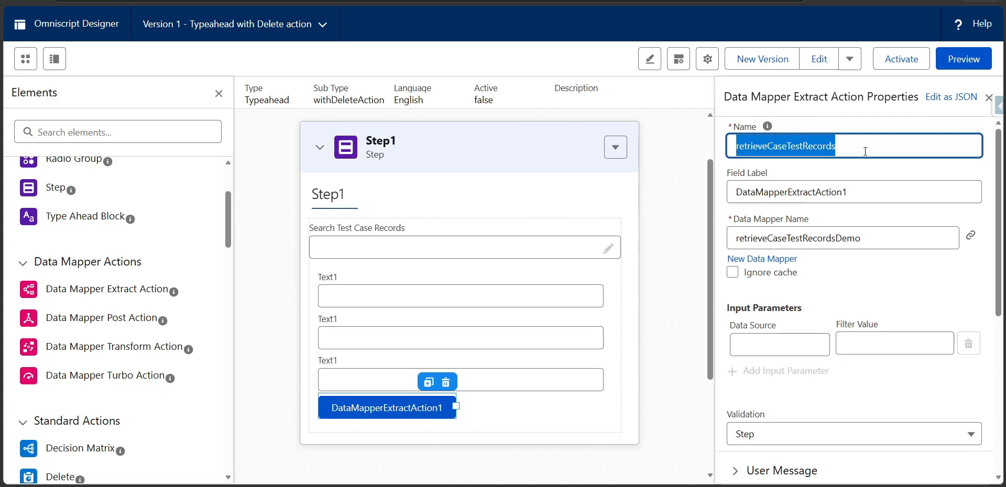
pyautogui.press('Tab')
pyautogui.hotkey('ctrl', 'v')
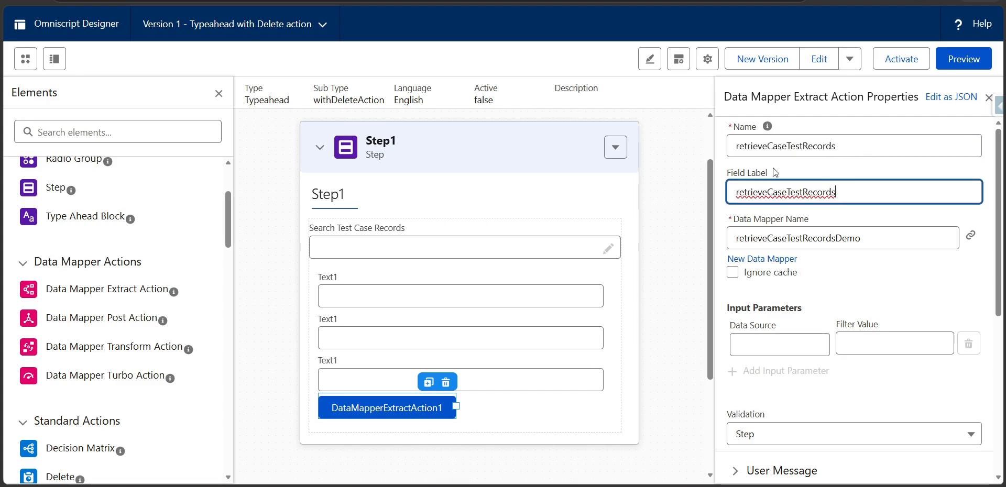
pyautogui.click(753, 161)
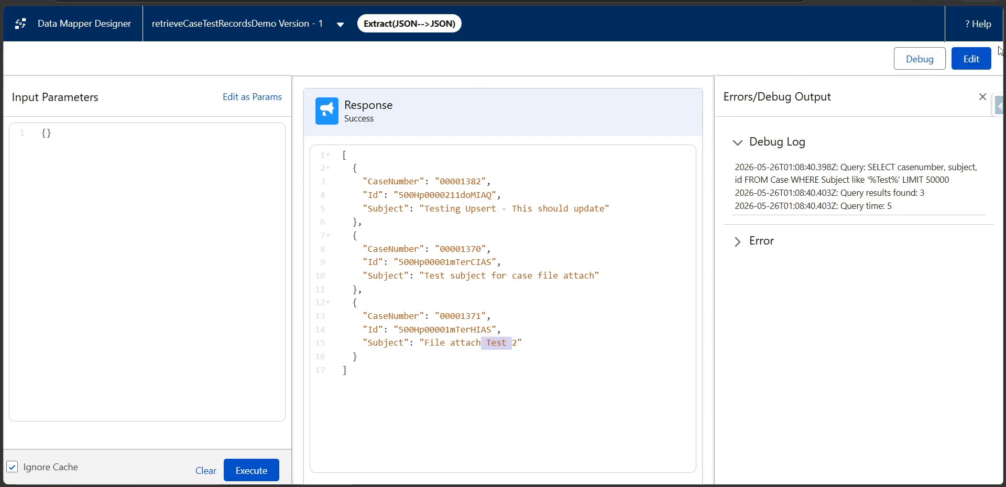
# - Review the Data Mapper's field mappings and Case extract filter, then switch to the OmniScripts list
pyautogui.click(985, 62)
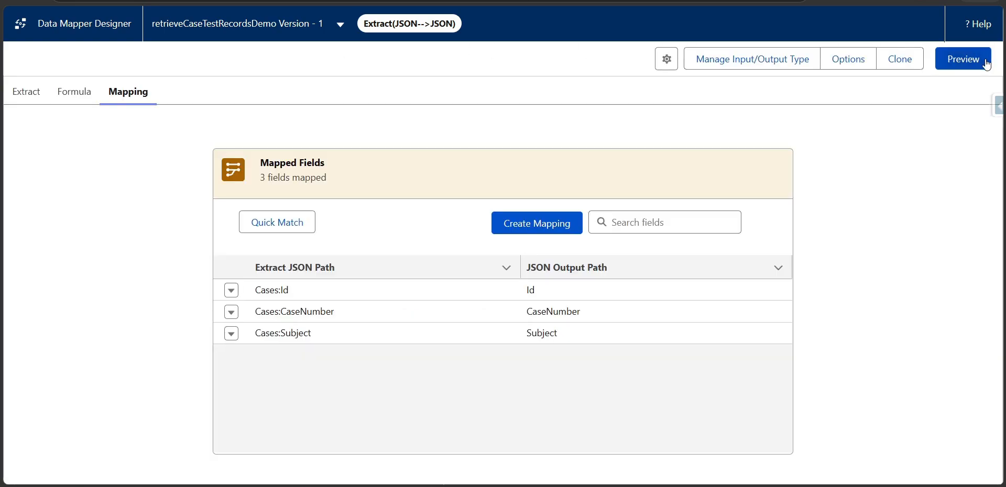
pyautogui.click(27, 92)
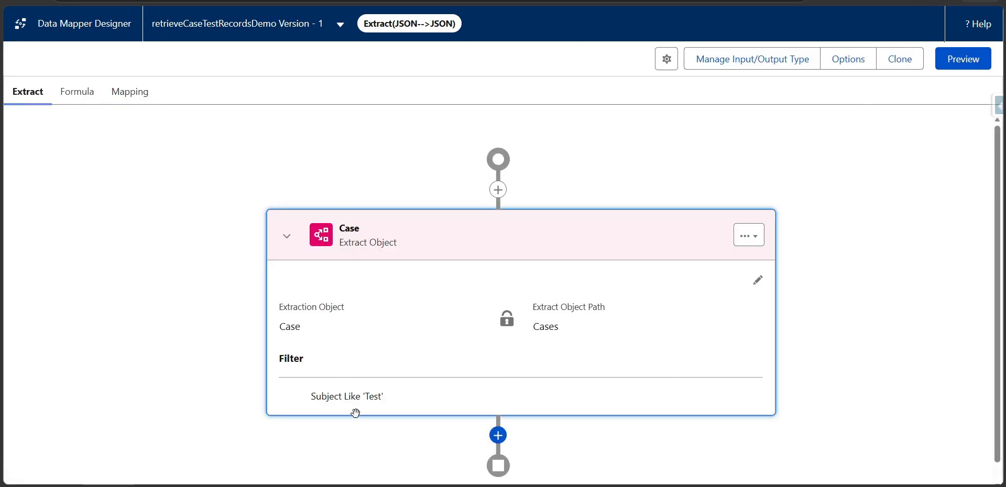
pyautogui.click(209, 0)
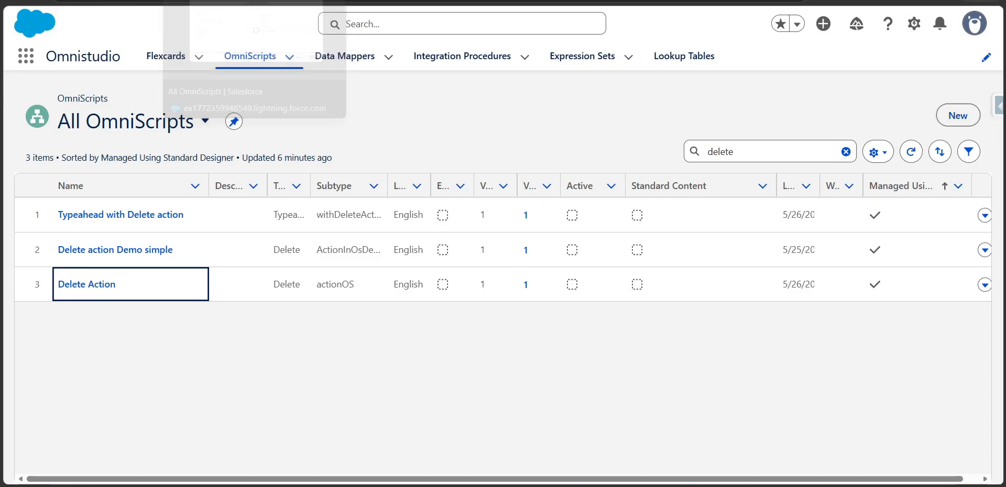
# - Return to the Omniscript Designer and set the first text element's name and field label to Id
pyautogui.click(375, 0)
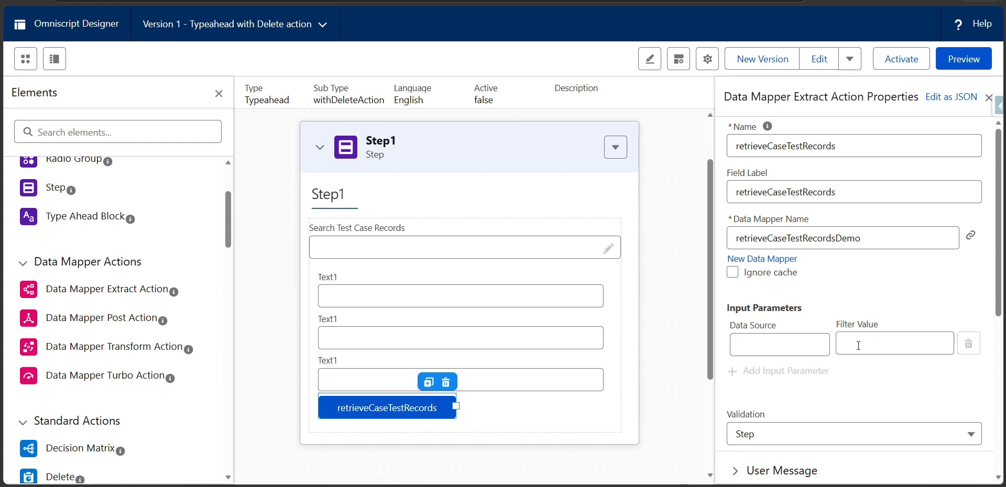
pyautogui.click(554, 284)
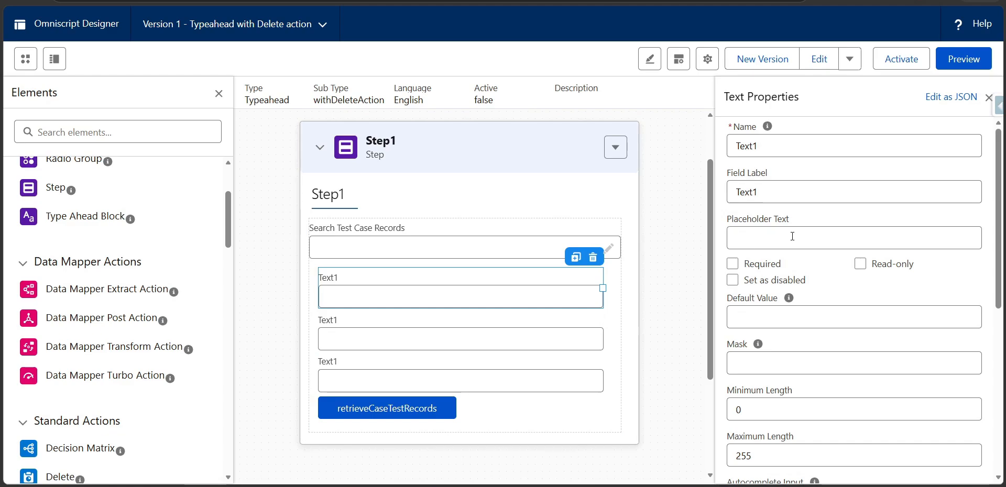
pyautogui.click(783, 150)
pyautogui.doubleClick(784, 149)
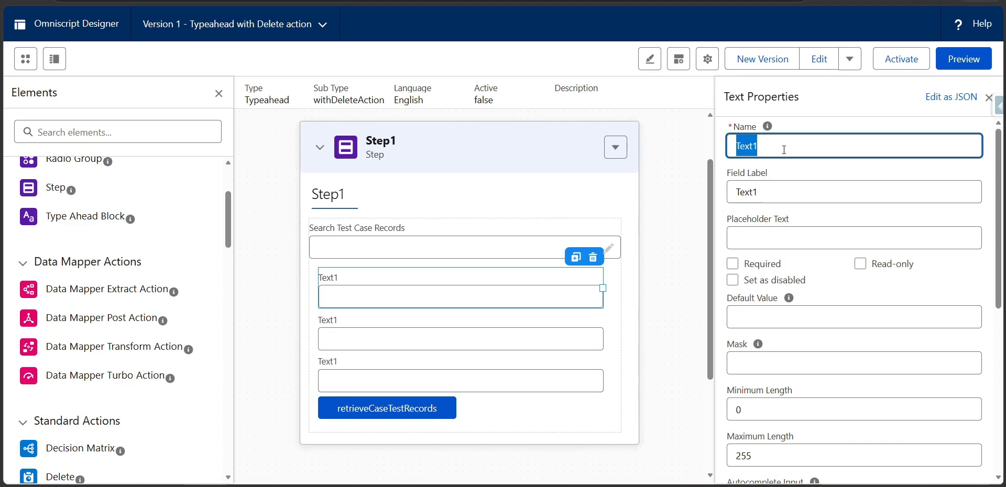
pyautogui.write('Id')
pyautogui.press('Tab')
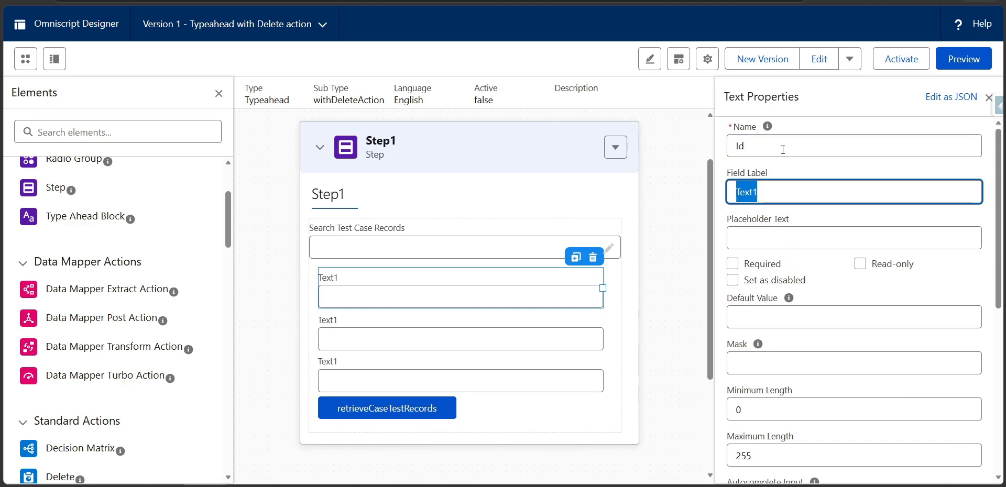
pyautogui.hotkey('ctrl', 'v')
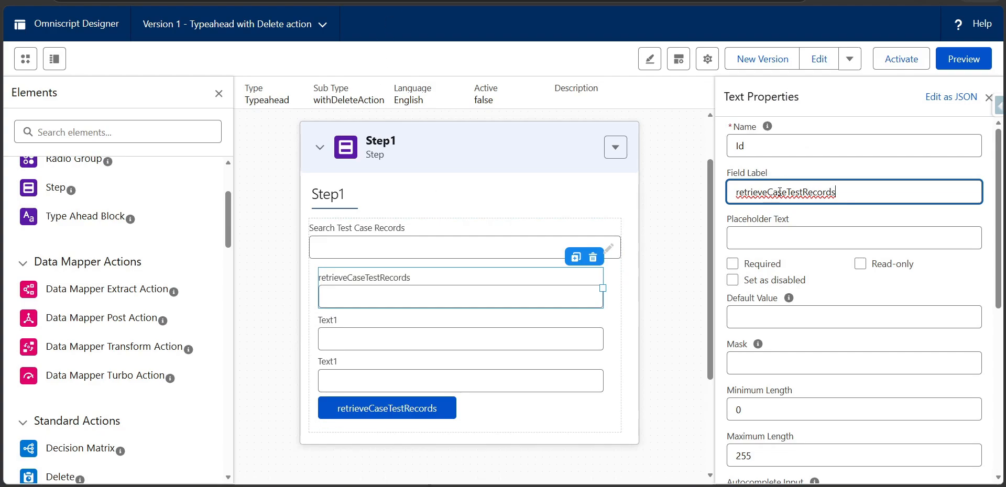
pyautogui.hotkey('ctrl', 'a')
pyautogui.hotkey('ctrl', 'v')
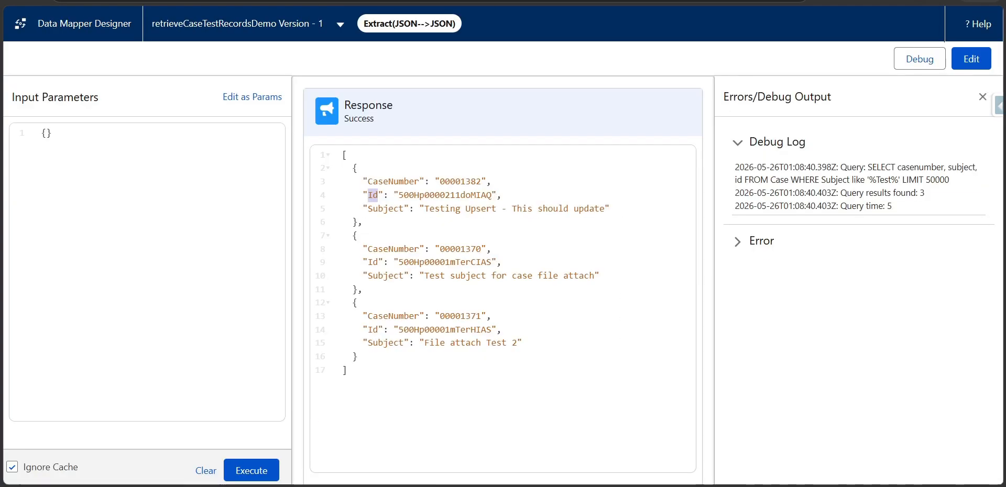
# - Copy CaseNumber from the Data Mapper response and use it as the second text element's name and field label
pyautogui.doubleClick(392, 181)
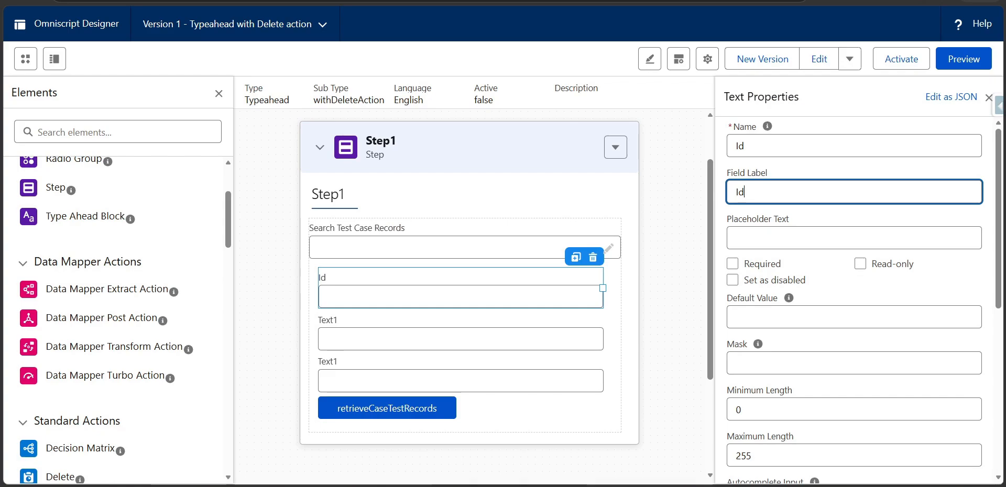
pyautogui.click(391, 321)
pyautogui.click(797, 149)
pyautogui.hotkey('ctrl', 'a')
pyautogui.hotkey('ctrl', 'v')
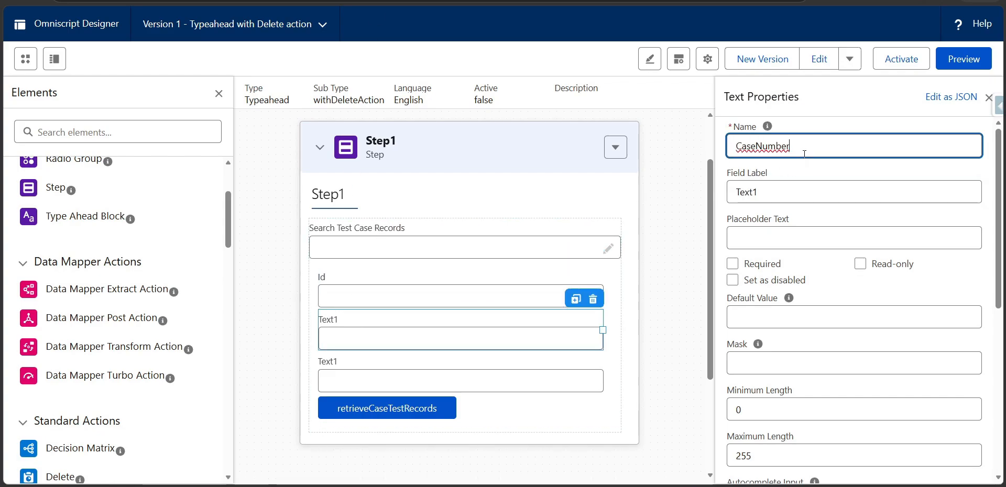
pyautogui.press('Tab')
pyautogui.hotkey('ctrl', 'v')
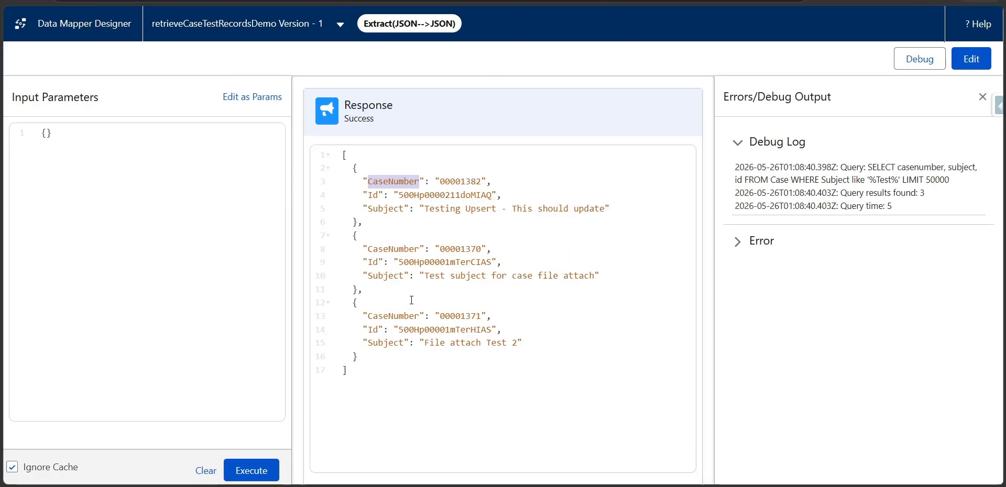
# - Copy Subject from the Data Mapper response and use it as the third text element's name
pyautogui.doubleClick(392, 276)
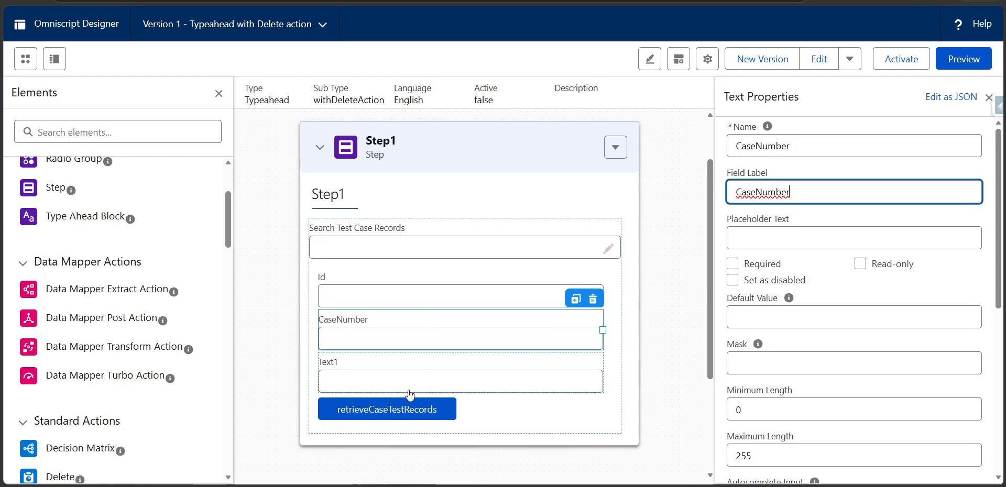
pyautogui.click(410, 362)
pyautogui.click(806, 140)
pyautogui.hotkey('ctrl', 'a')
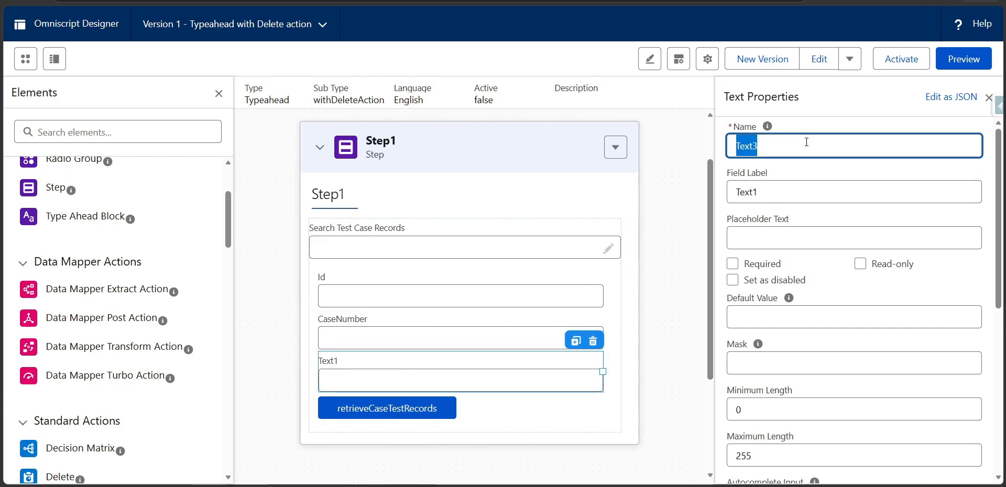
pyautogui.hotkey('ctrl', 'v')
pyautogui.press('Tab')
pyautogui.hotkey('ctrl', 'v')
# - Change the CaseNumber text element's field label to Case Number
pyautogui.click(418, 330)
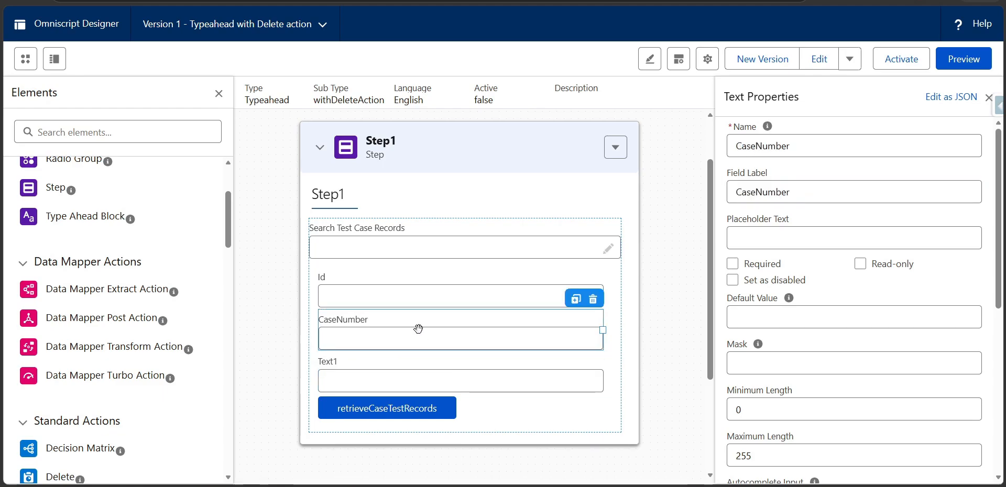
pyautogui.click(755, 193)
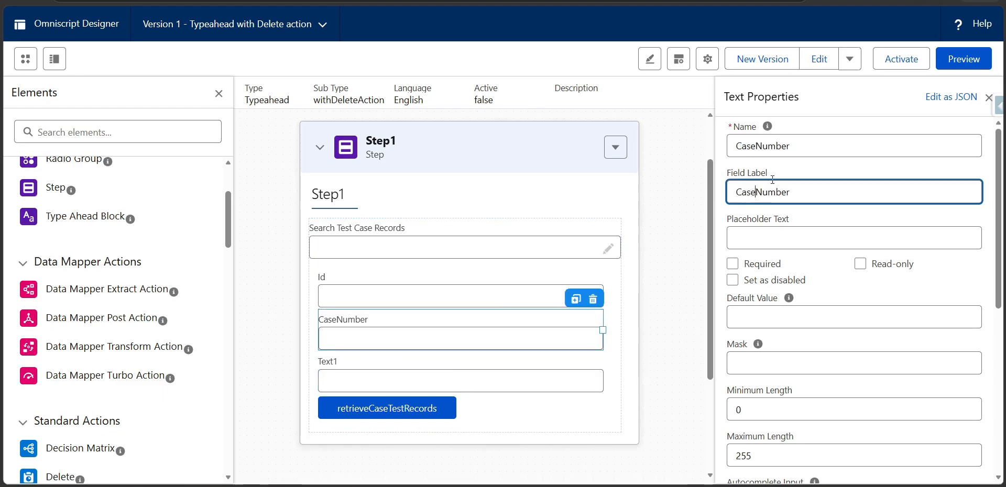
pyautogui.click(796, 175)
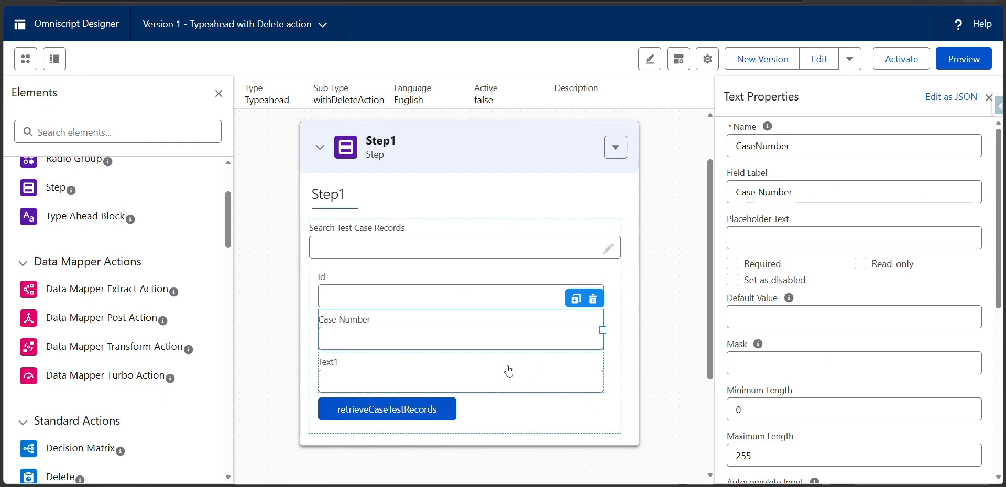
# - Set the third text element's field label to Subject, matching its name
pyautogui.click(554, 145)
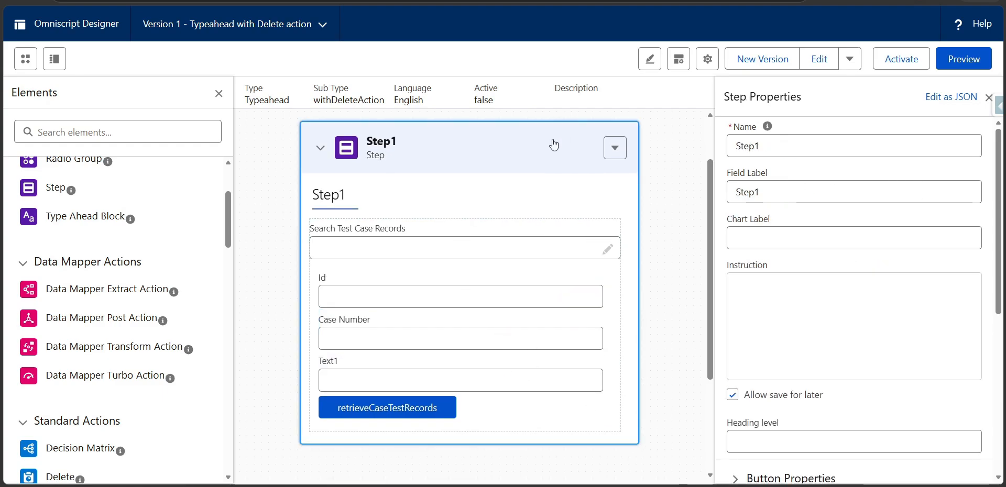
pyautogui.click(400, 370)
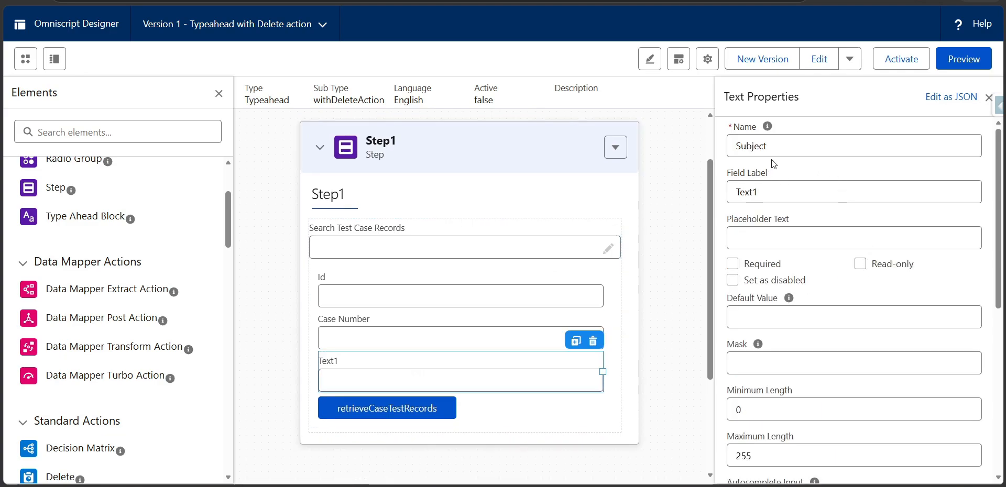
pyautogui.click(784, 148)
pyautogui.doubleClick(785, 149)
pyautogui.hotkey('ctrl', 'c')
pyautogui.doubleClick(746, 193)
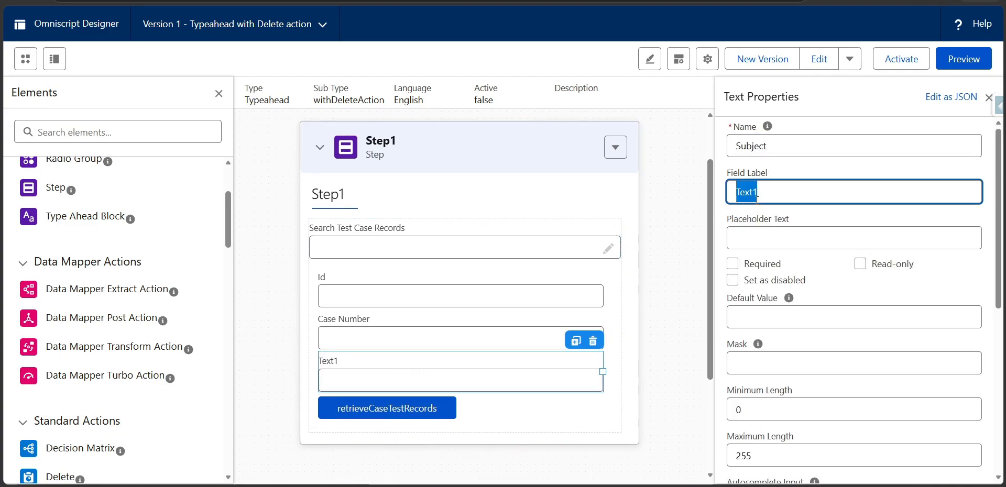
pyautogui.hotkey('ctrl', 'v')
pyautogui.click(690, 90)
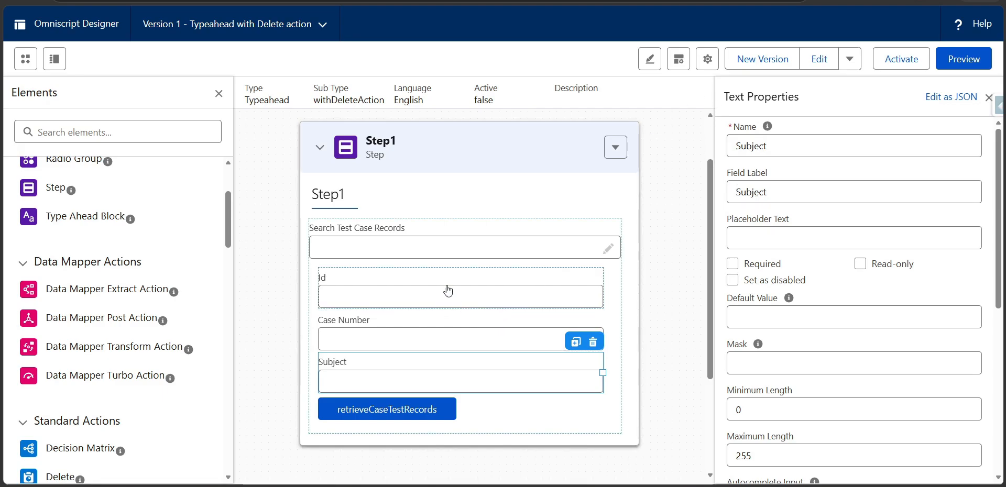
# - Preview the Omniscript, search test case records for "tes", select the "Testing Upsert - This should update" record and examine the resulting Data JSON
pyautogui.click(963, 58)
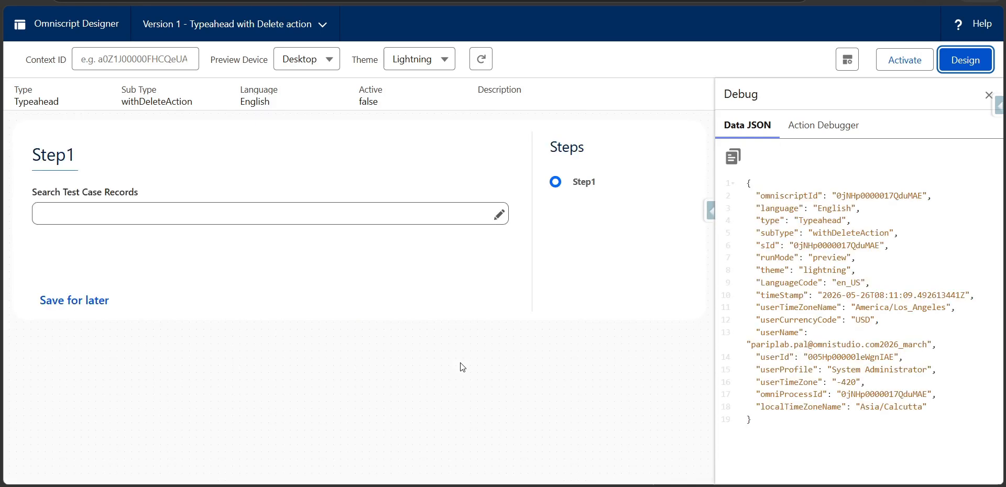
pyautogui.click(412, 207)
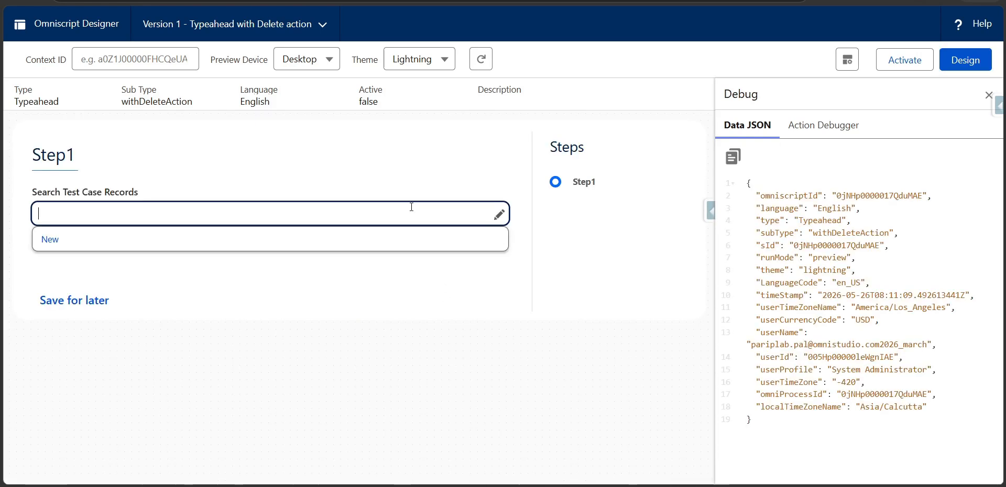
pyautogui.write('tes')
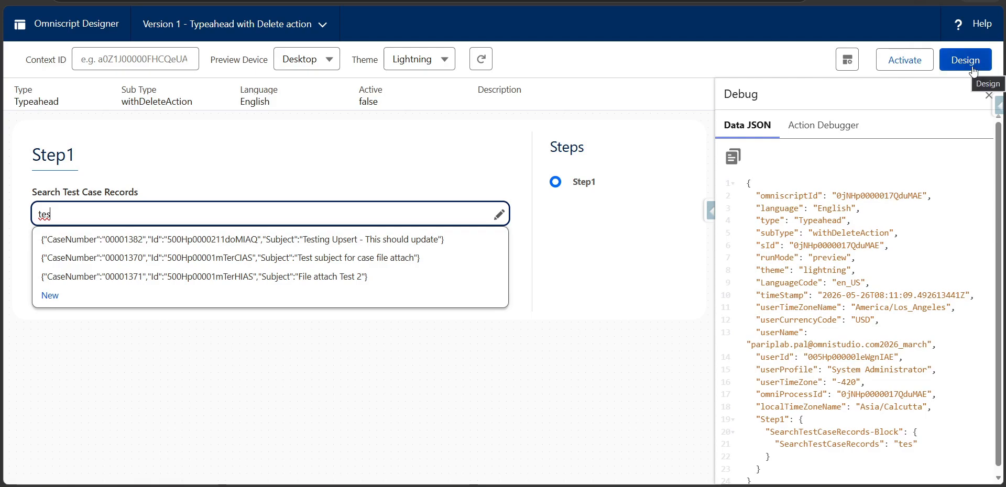
pyautogui.click(296, 240)
pyautogui.scroll(-2, 906, 394)
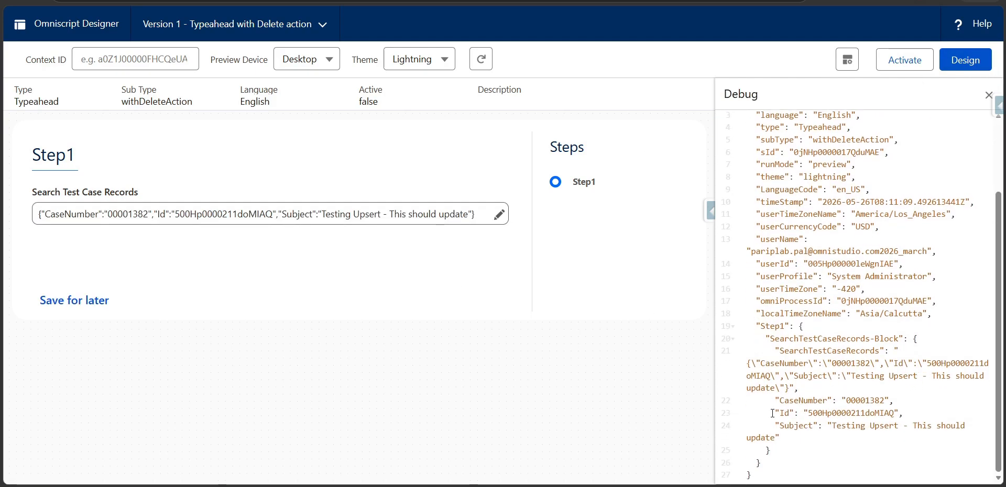
# - Return to the design view, expand Step1 and set the Search Test Case Records block's Typeahead Key to Subject
pyautogui.click(967, 61)
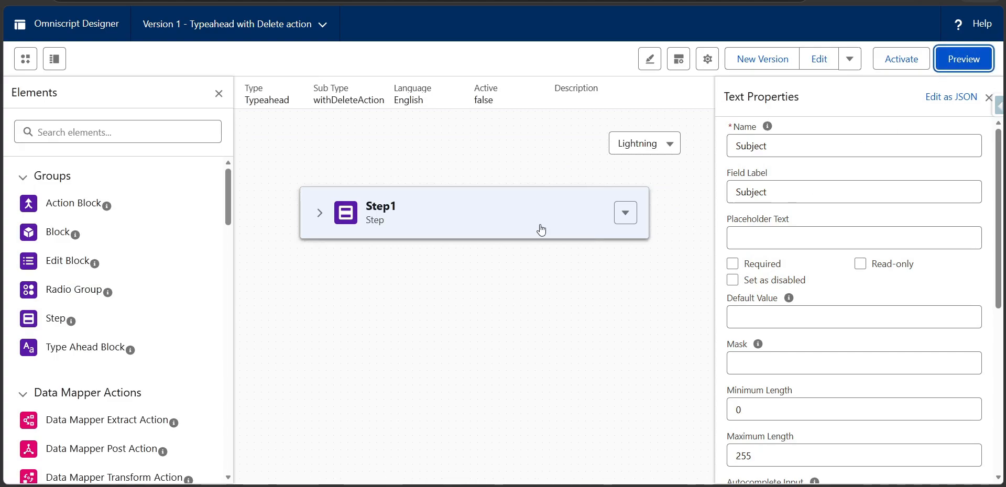
pyautogui.click(321, 213)
pyautogui.click(333, 288)
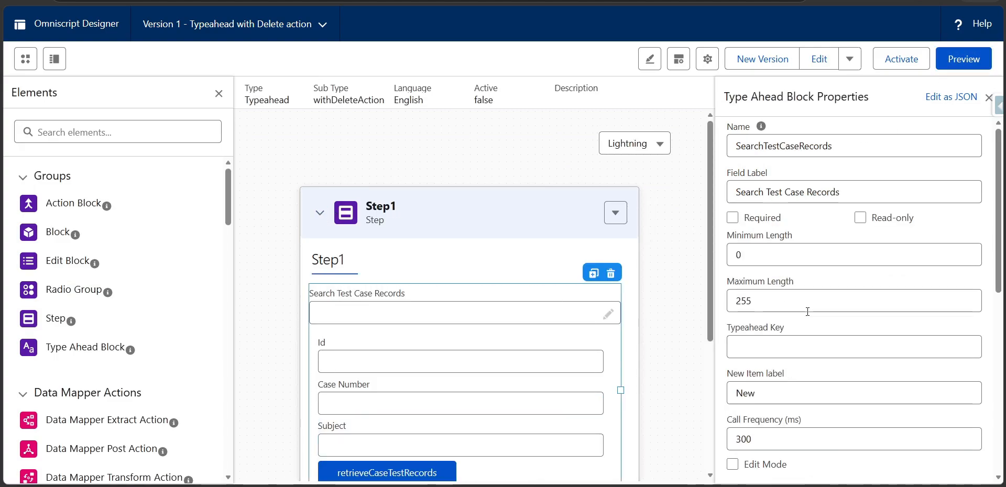
pyautogui.scroll(-2, 792, 296)
pyautogui.click(786, 284)
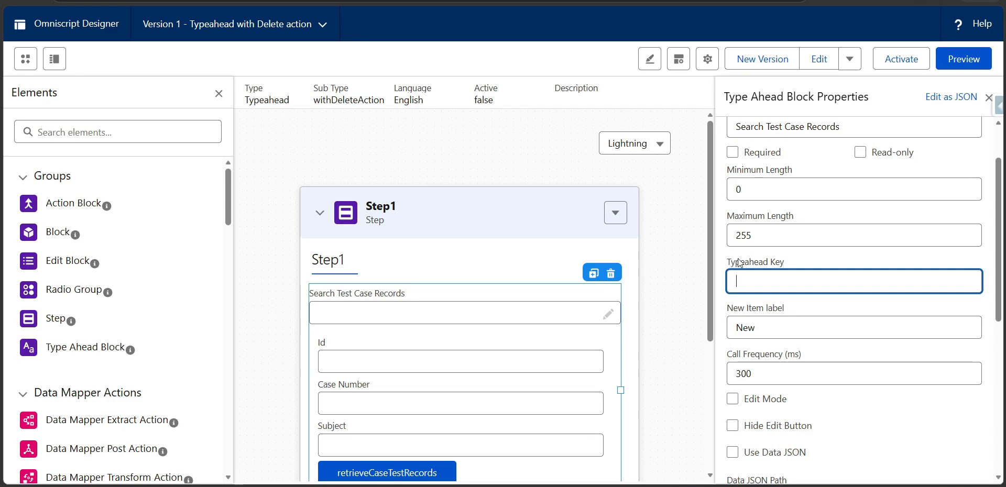
pyautogui.write('ubject')
pyautogui.click(796, 263)
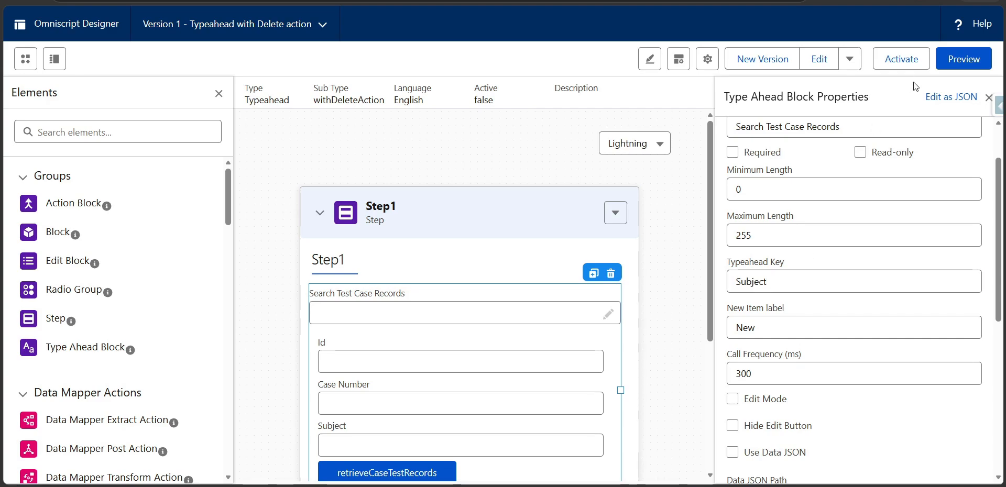
# - Preview the Omniscript again, search for "tes" and select "Test subject for case file attach" to check the populated fields
pyautogui.click(951, 59)
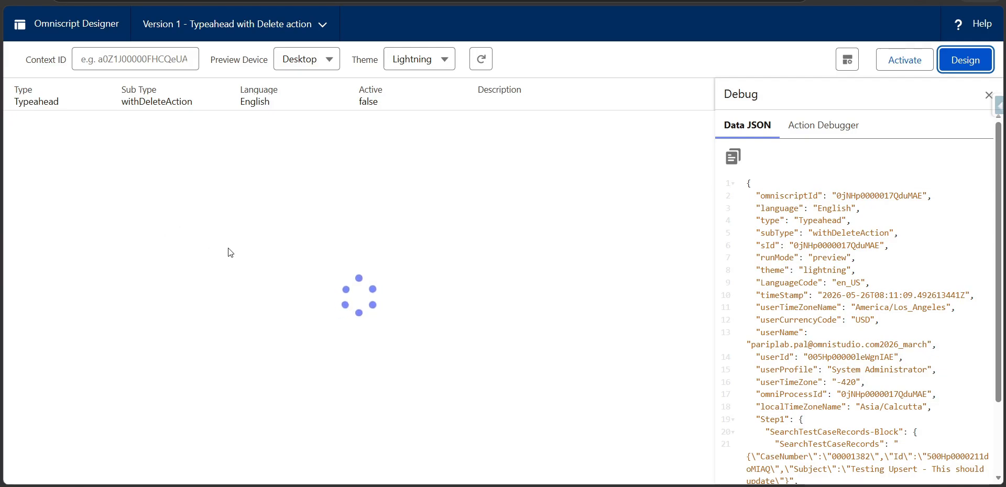
pyautogui.click(263, 207)
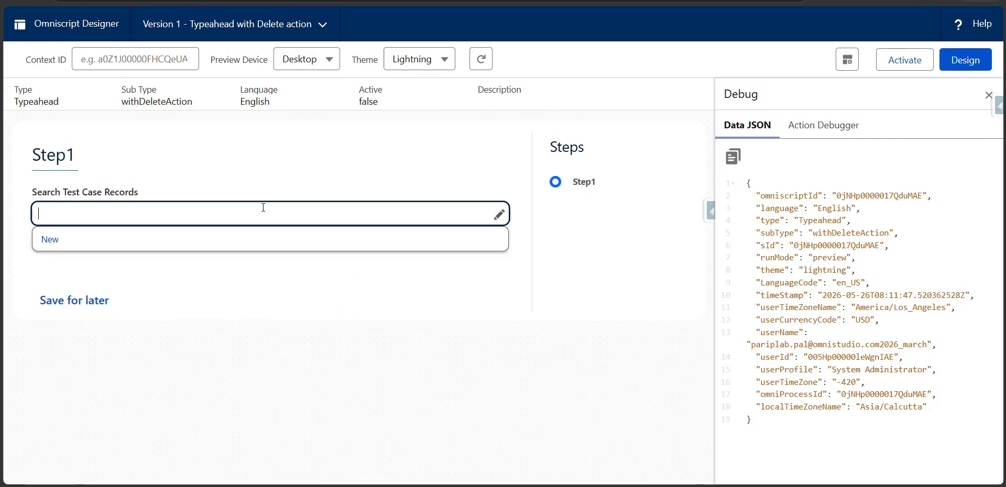
pyautogui.write('tes')
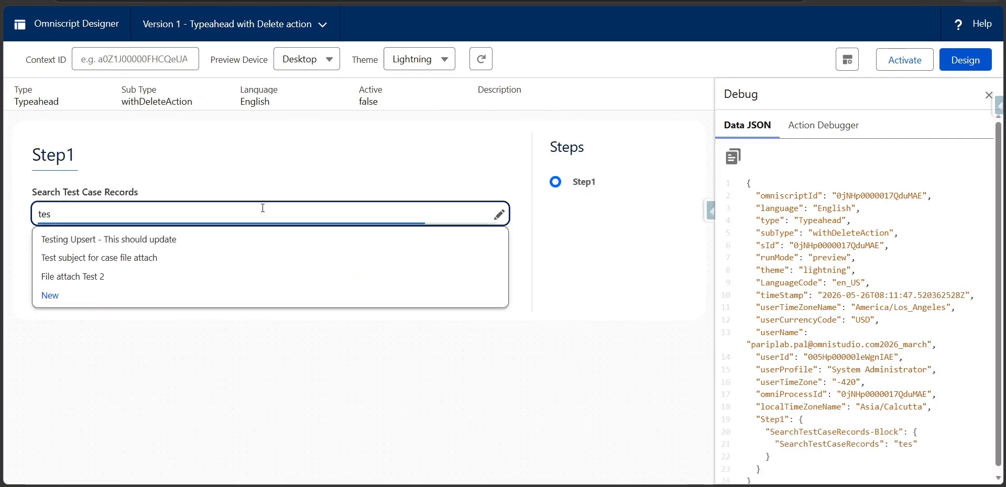
pyautogui.click(187, 259)
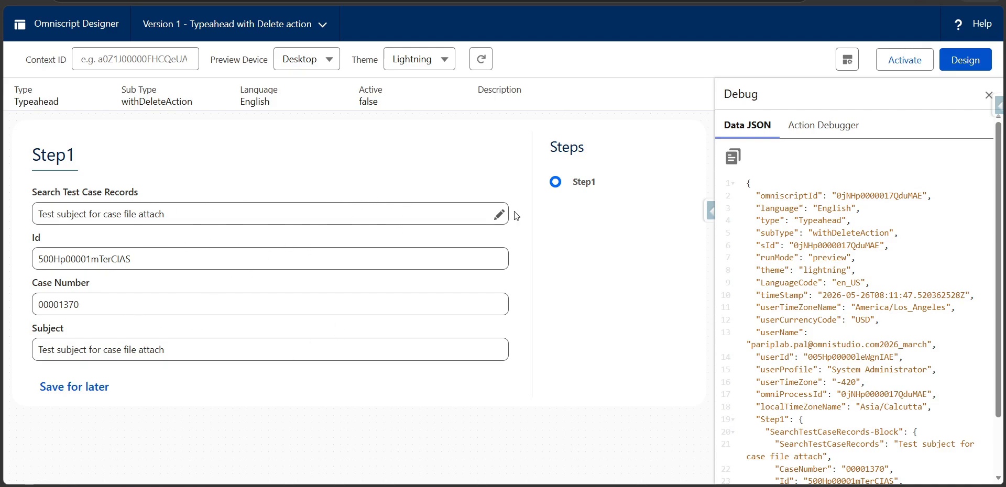
# - Return to the design view and enable Edit Mode for the Search Test Case Records block
pyautogui.click(967, 61)
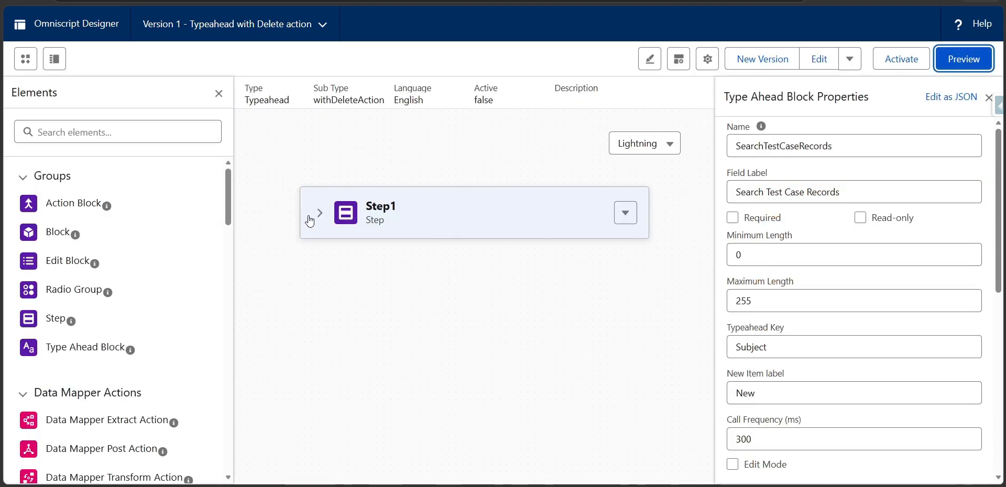
pyautogui.scroll(-4, 748, 290)
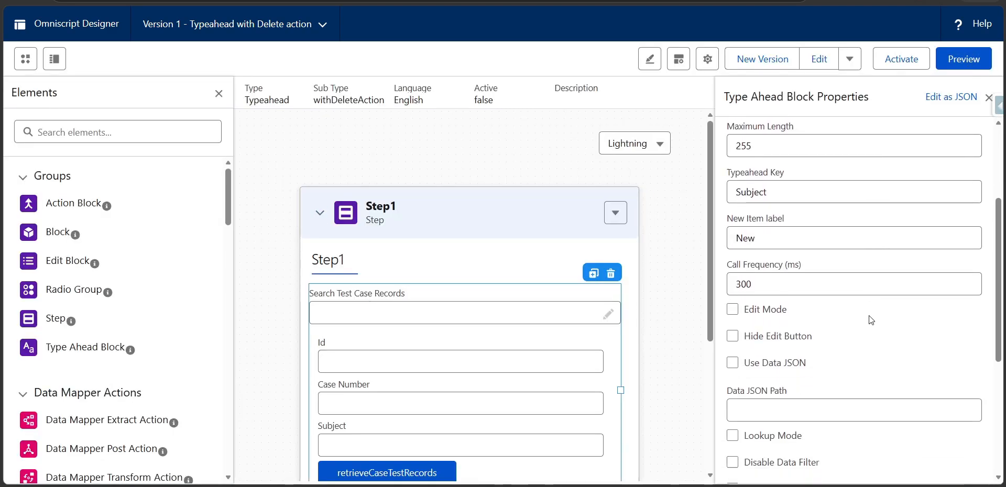
pyautogui.click(732, 269)
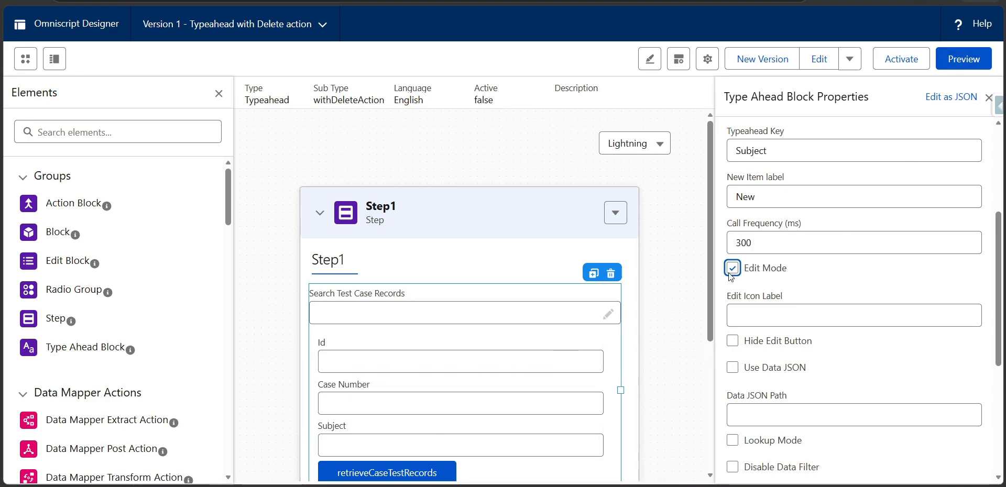
# - Preview the Omniscript, search test case records for "te" and select "Test subject for case file attach"
pyautogui.click(963, 59)
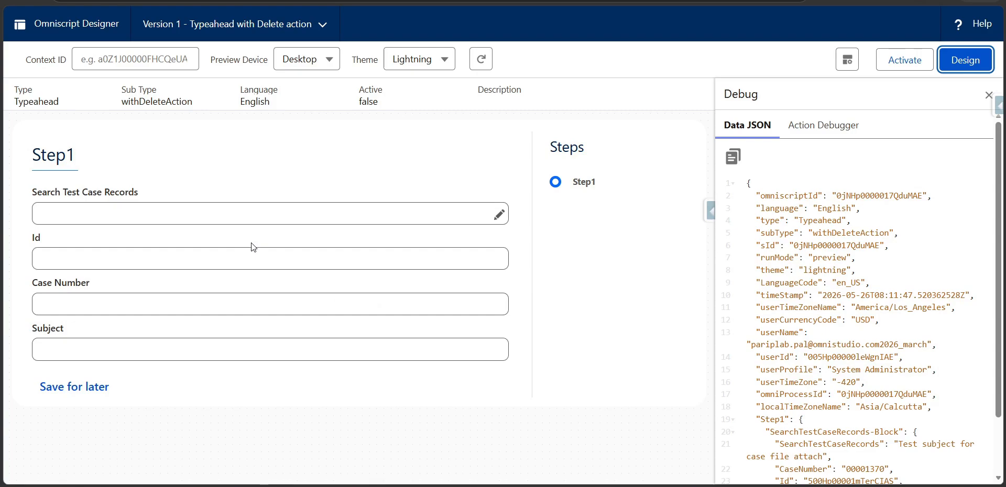
pyautogui.moveTo(32, 237); pyautogui.dragTo(65, 341)
pyautogui.click(172, 215)
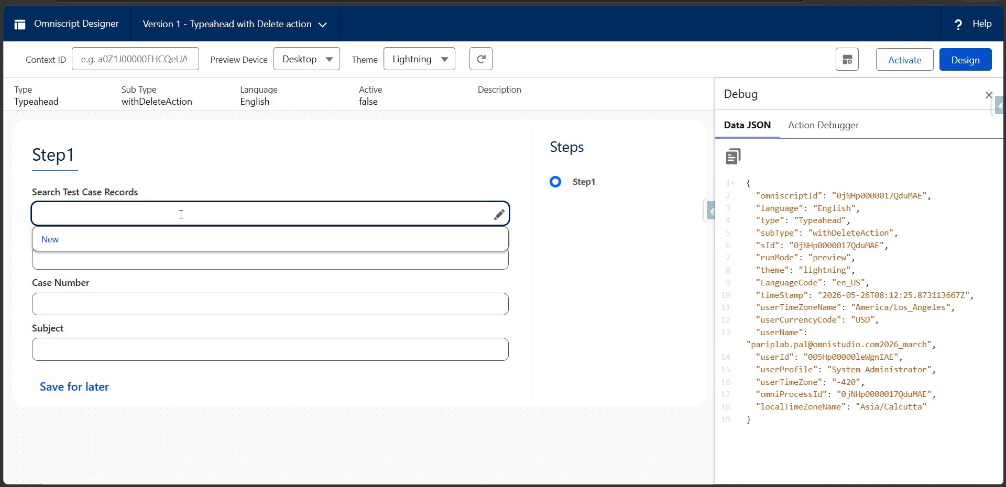
pyautogui.write('te')
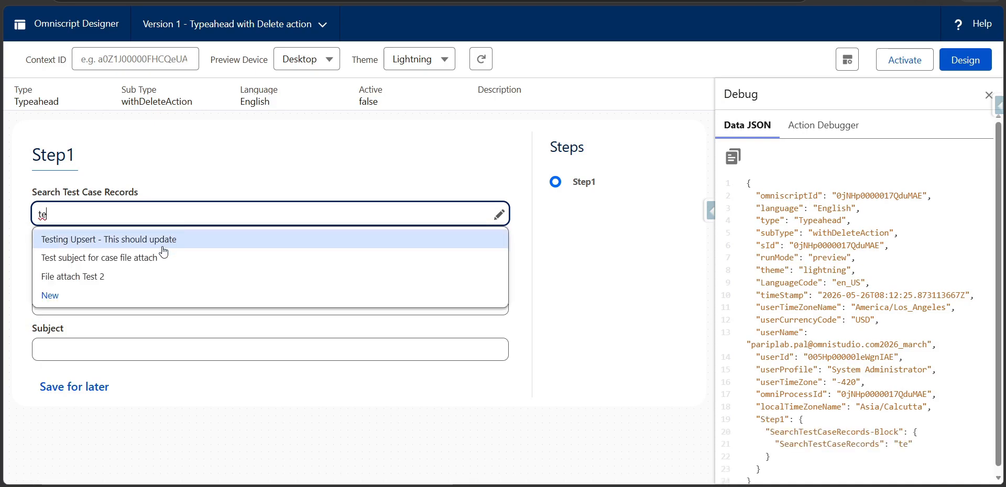
pyautogui.click(157, 259)
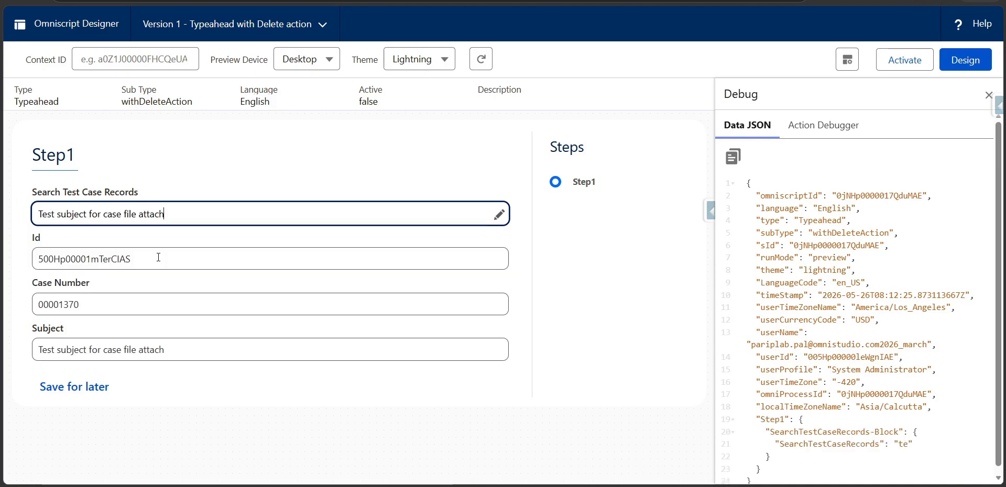
# - Copy the node names Step1, SearchTestCaseRecords-Block and Id from the Data JSON
pyautogui.scroll(-2, 808, 416)
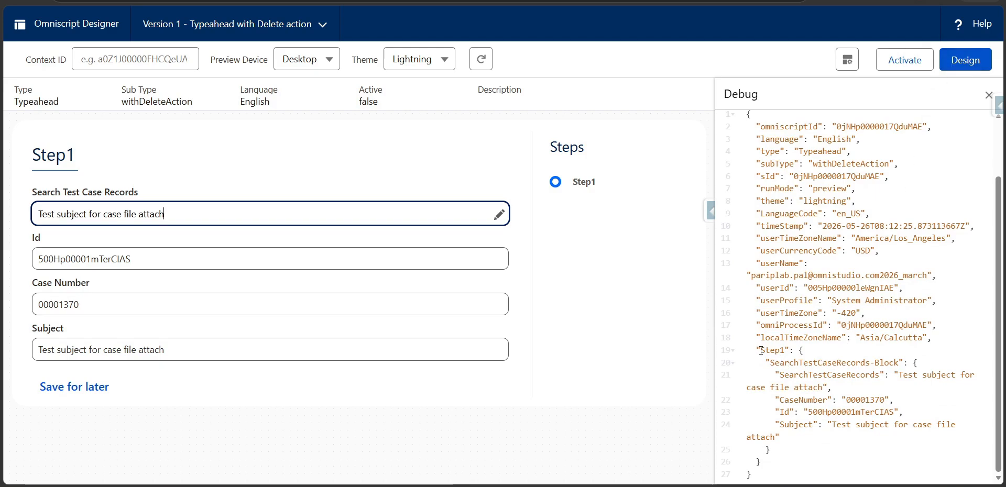
pyautogui.doubleClick(783, 412)
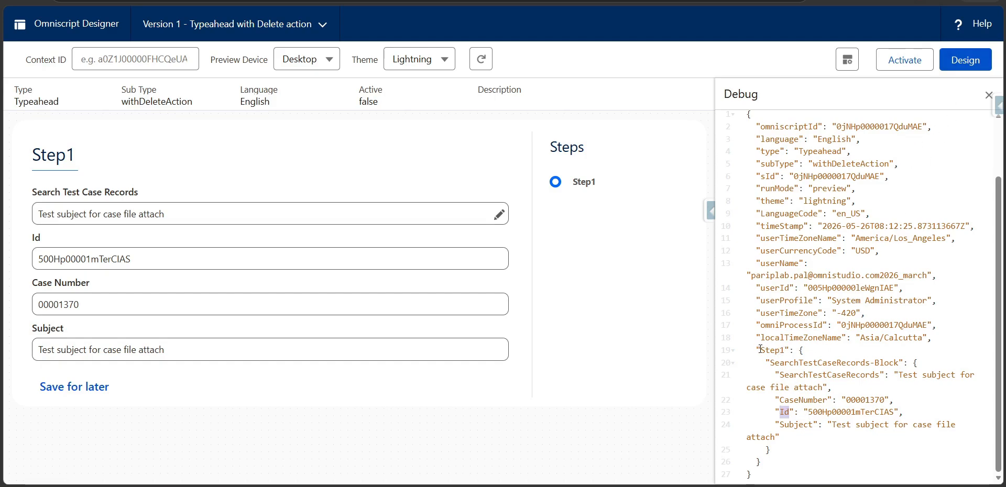
pyautogui.moveTo(760, 350); pyautogui.dragTo(784, 352)
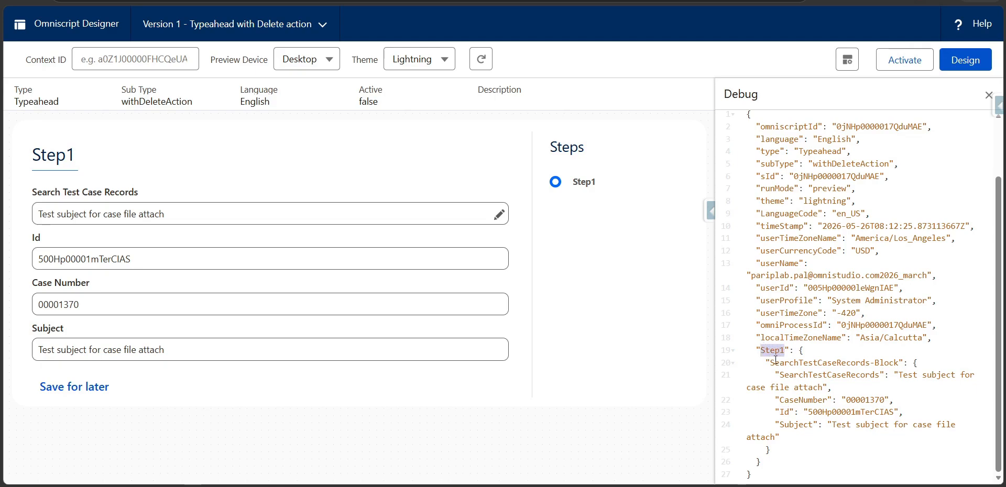
pyautogui.moveTo(771, 361); pyautogui.dragTo(899, 361)
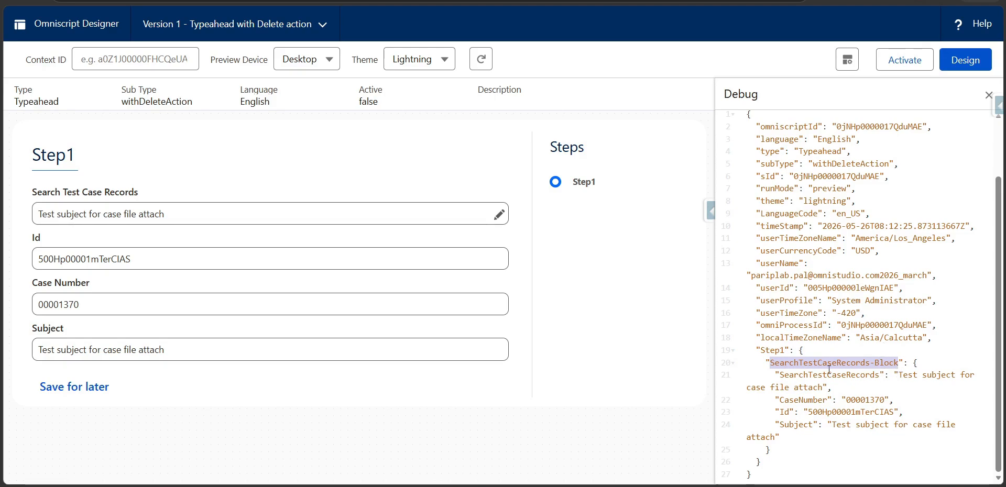
pyautogui.doubleClick(788, 409)
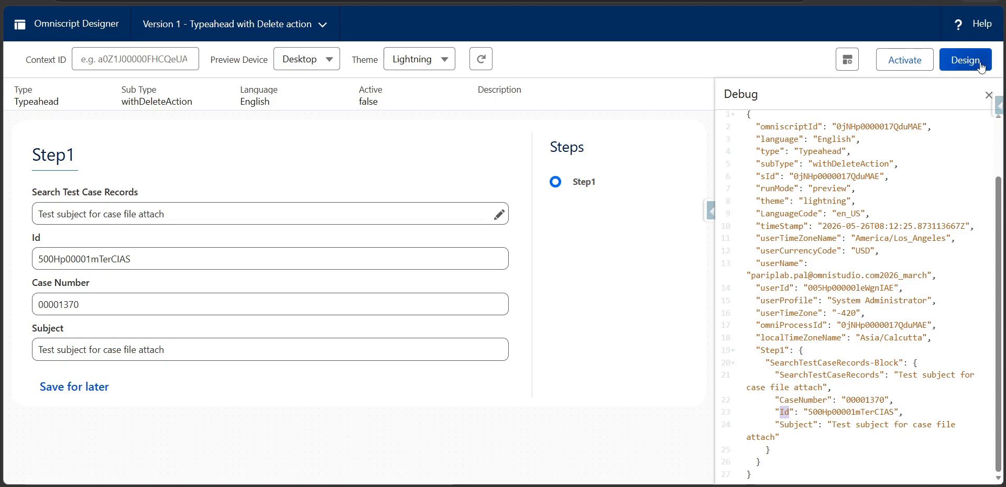
# - Return to the design view, search the elements for "de" and add a Delete action below the type-ahead block in Step1
pyautogui.click(965, 59)
pyautogui.click(324, 220)
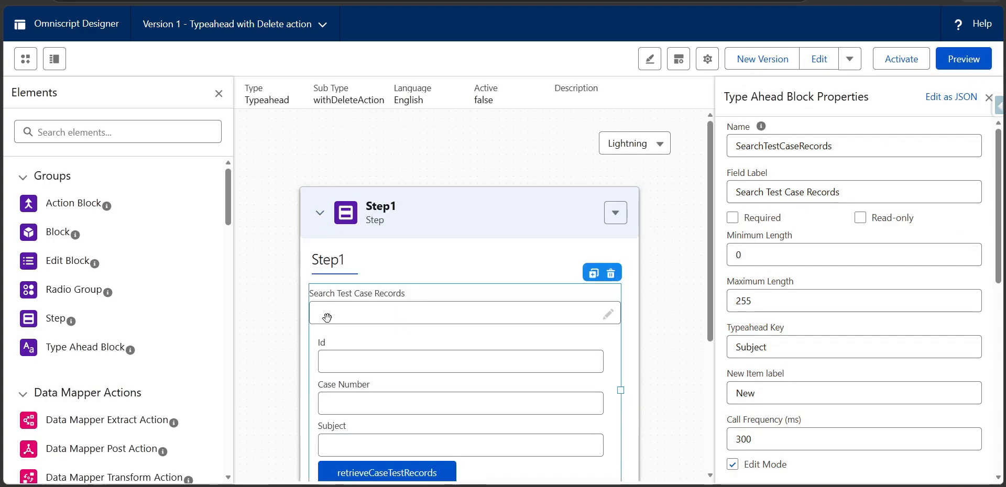
pyautogui.scroll(-3, 381, 322)
pyautogui.click(138, 131)
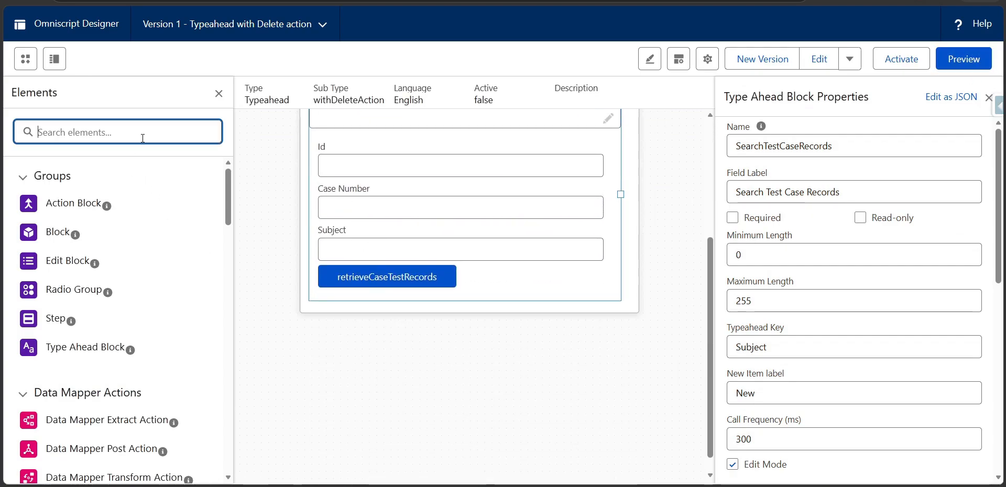
pyautogui.write('de')
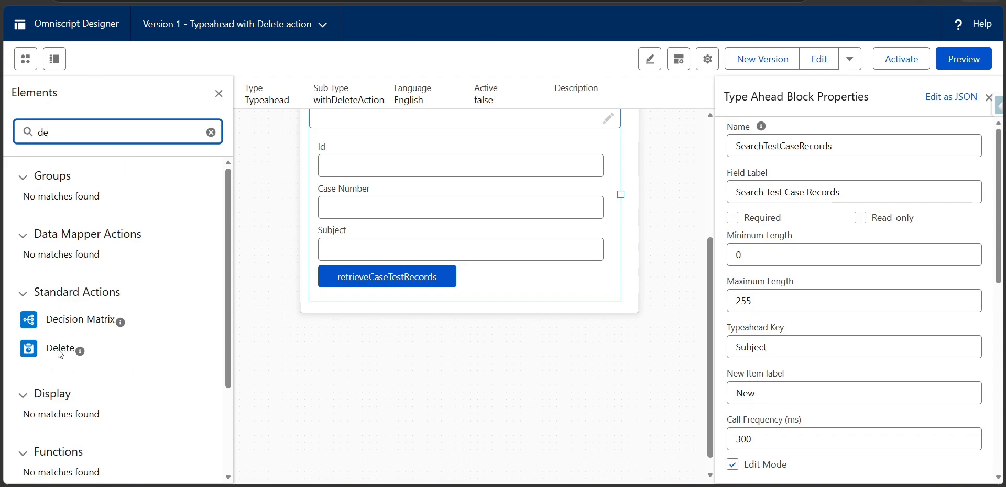
pyautogui.moveTo(61, 348)
pyautogui.mouseDown()
pyautogui.moveTo(183, 317)
pyautogui.moveTo(327, 303)
pyautogui.mouseUp()
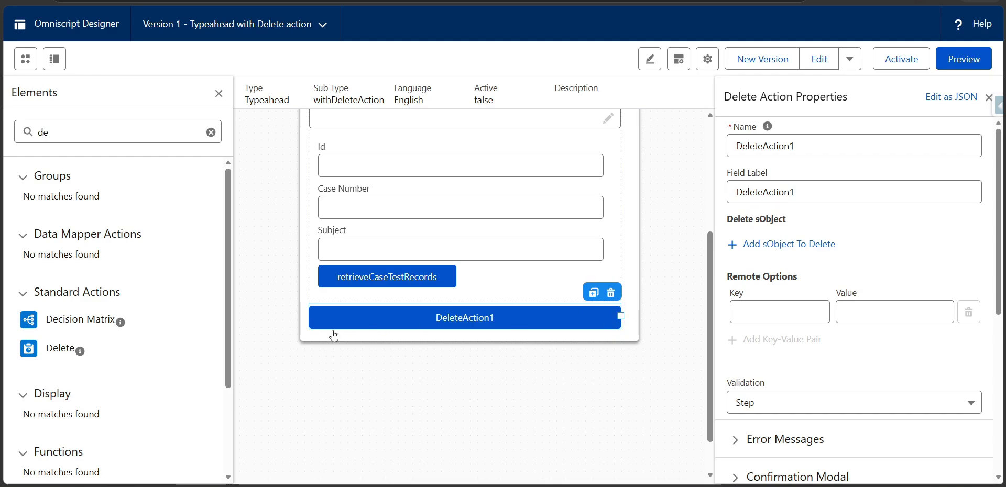
# - Rename the new Delete Action as DeleteCase
pyautogui.click(806, 147)
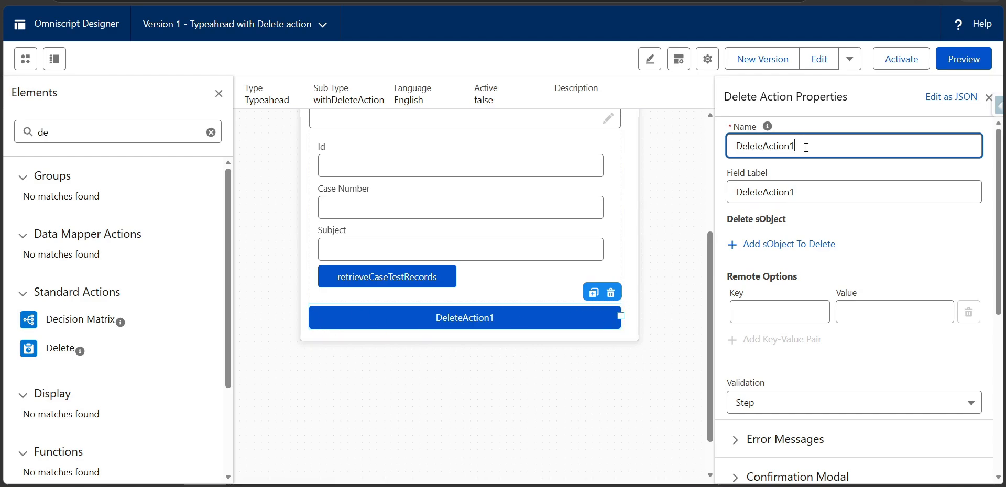
pyautogui.press('BackSpace')
pyautogui.press('BackSpace')
pyautogui.press('BackSpace')
pyautogui.press('BackSpace')
pyautogui.press('BackSpace')
pyautogui.press('BackSpace')
pyautogui.write('Case')
pyautogui.press('Tab')
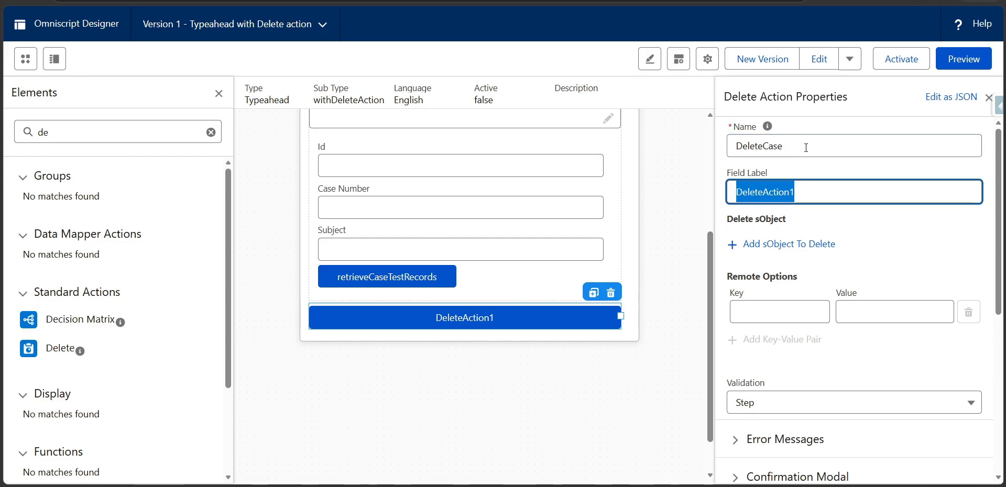
# - Copy the Delete Action's name into its Field Label so that it reads DeleteCase
pyautogui.click(805, 147)
pyautogui.hotkey('ctrl', 'a')
pyautogui.hotkey('ctrl', 'c')
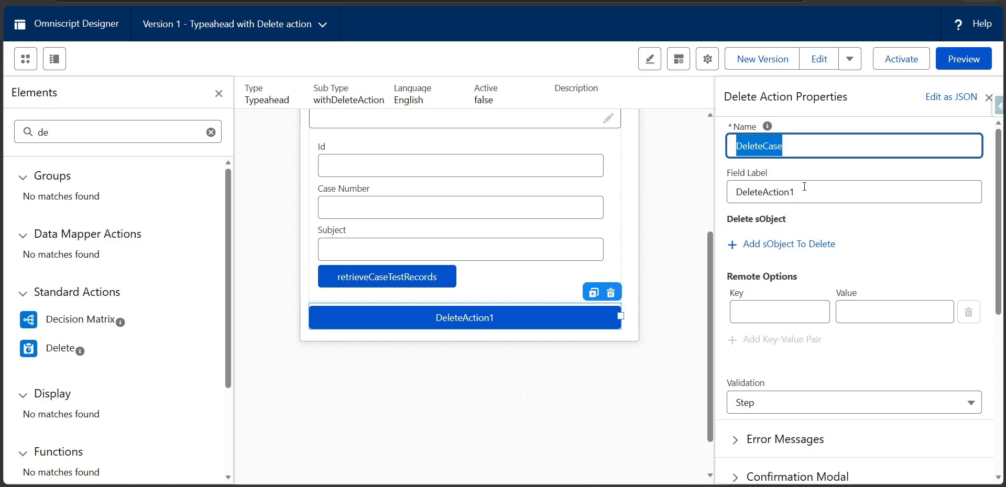
pyautogui.click(803, 206)
pyautogui.click(806, 194)
pyautogui.hotkey('ctrl', 'a')
pyautogui.hotkey('ctrl', 'v')
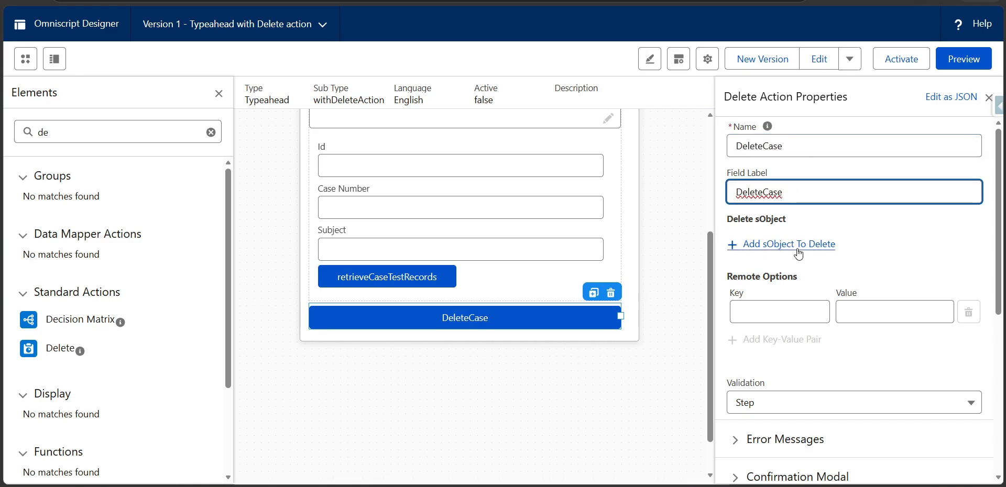
# - Start adding an sObject to delete for the DeleteCase action and choose Case as its type
pyautogui.click(797, 250)
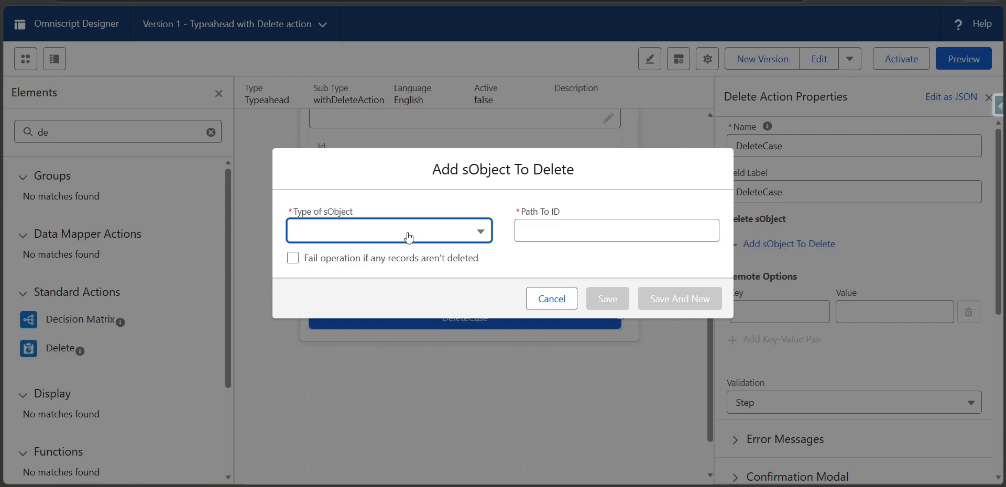
pyautogui.click(473, 232)
pyautogui.moveTo(487, 261); pyautogui.dragTo(497, 295)
pyautogui.click(497, 295)
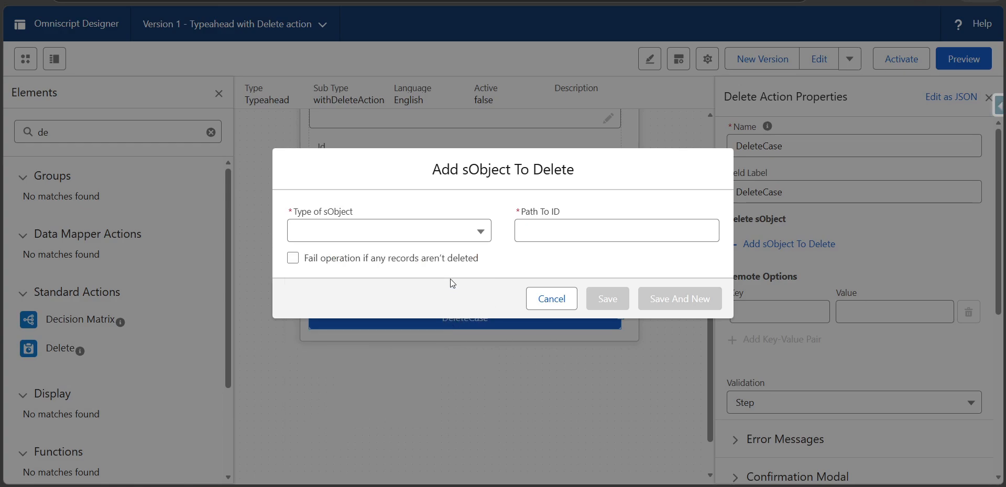
pyautogui.click(409, 232)
pyautogui.scroll(-8, 397, 336)
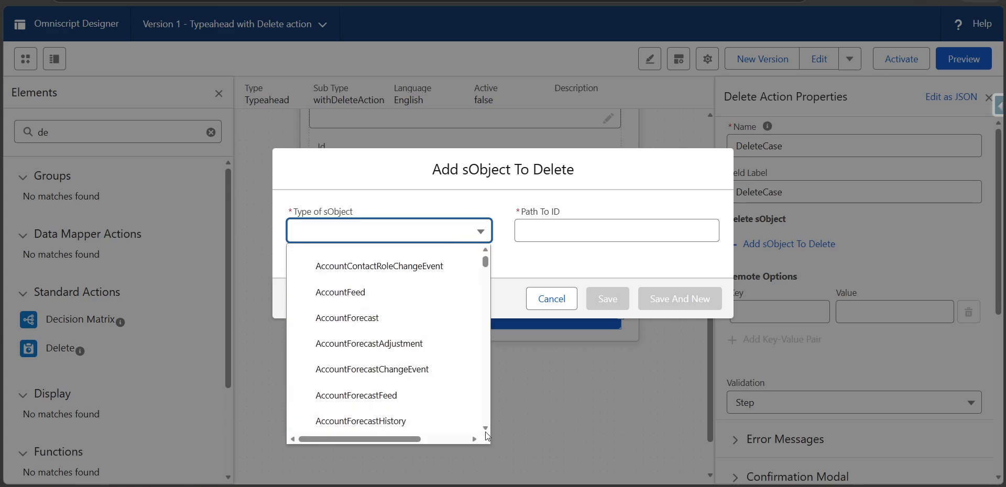
pyautogui.scroll(-3, 486, 424)
pyautogui.moveTo(486, 265); pyautogui.dragTo(486, 301)
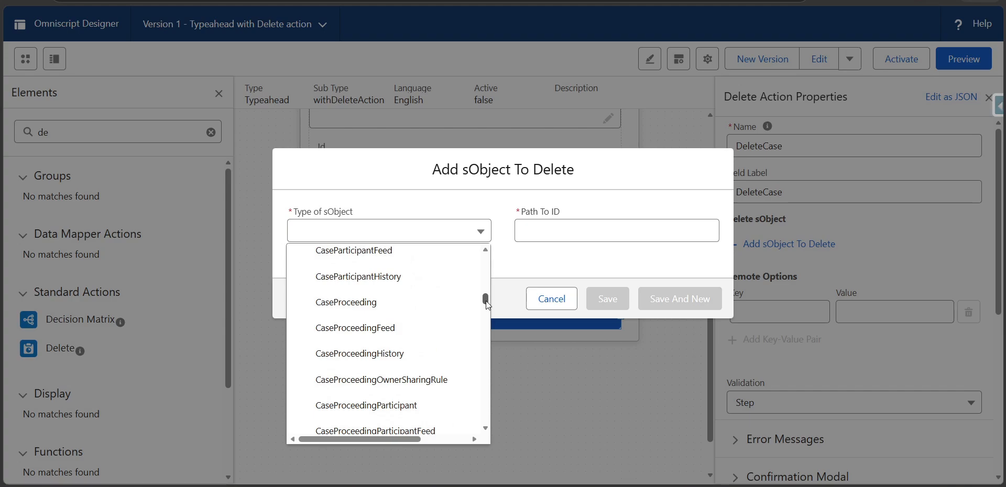
pyautogui.scroll(-5, 404, 341)
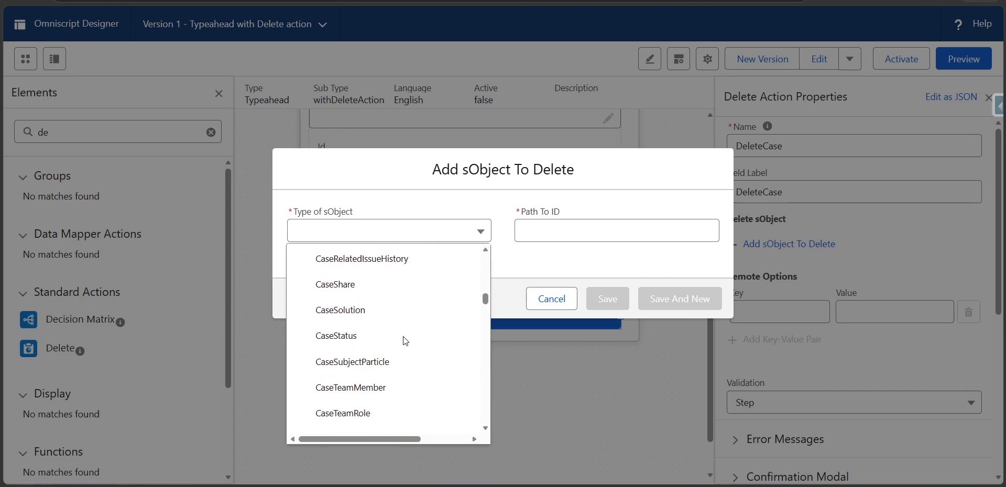
pyautogui.scroll(-5, 367, 341)
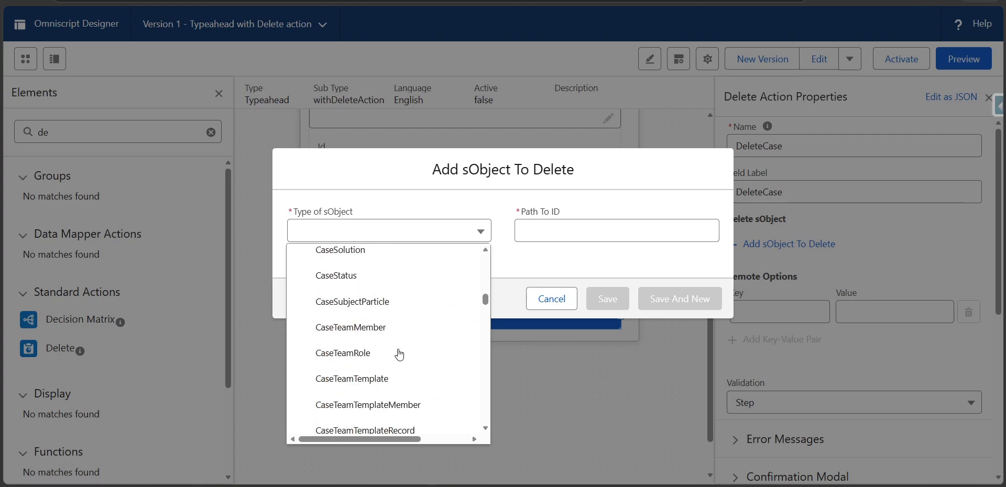
pyautogui.scroll(10, 399, 355)
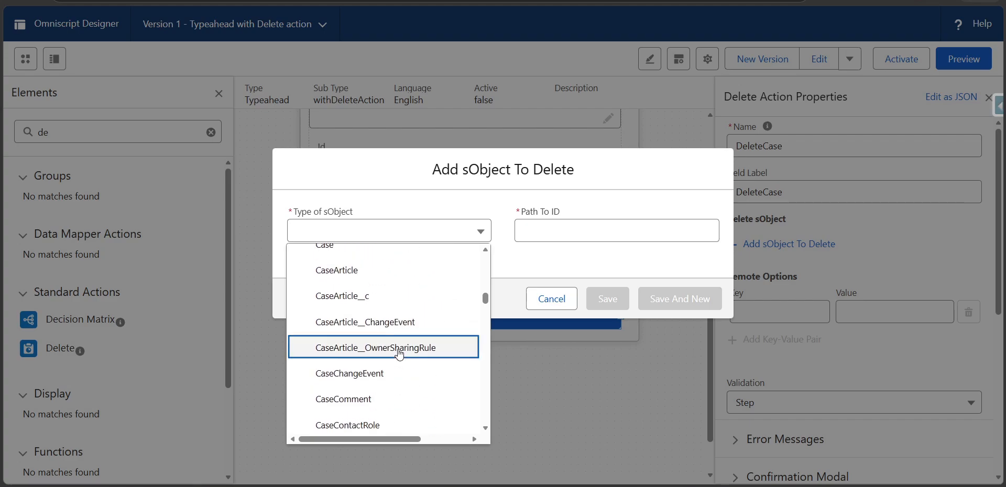
pyautogui.scroll(2, 400, 355)
pyautogui.click(380, 313)
# - Set the Case sObject's Path To ID to %Step1:SearchTestCaseRecords-Block:Id% and save the entry
pyautogui.click(537, 229)
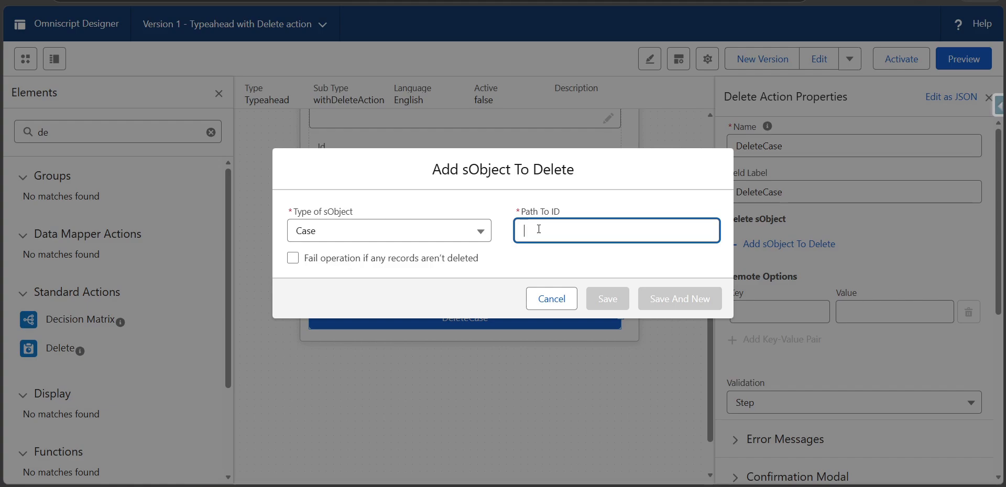
pyautogui.write('%%')
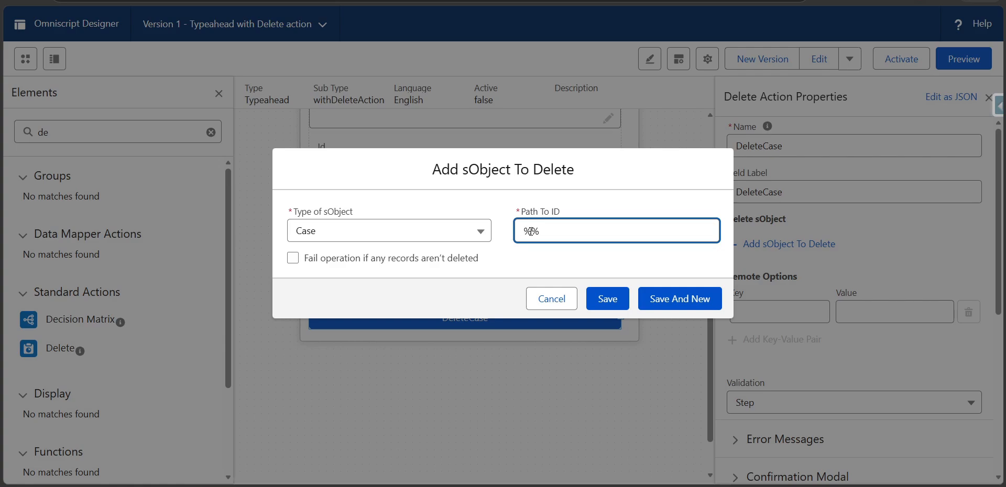
pyautogui.press('super+v')
pyautogui.scroll(-1, 565, 423)
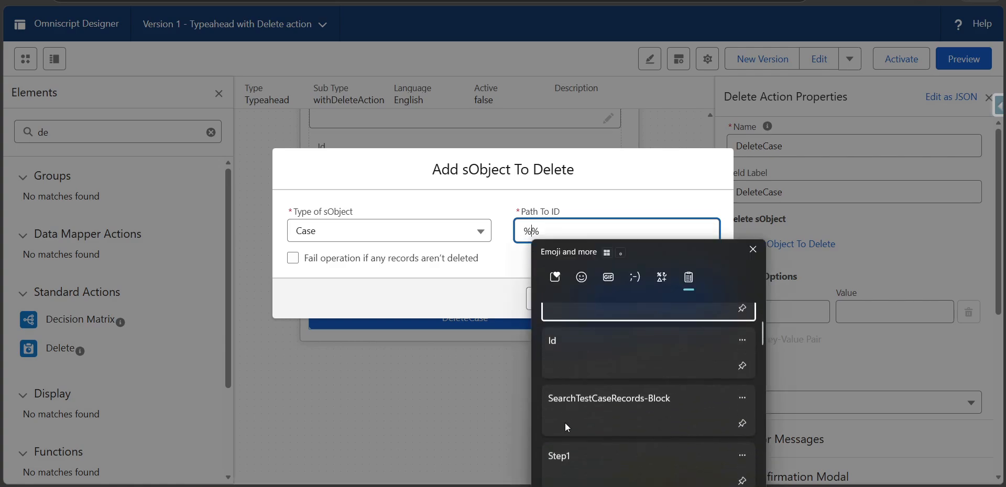
pyautogui.click(571, 455)
pyautogui.write(':')
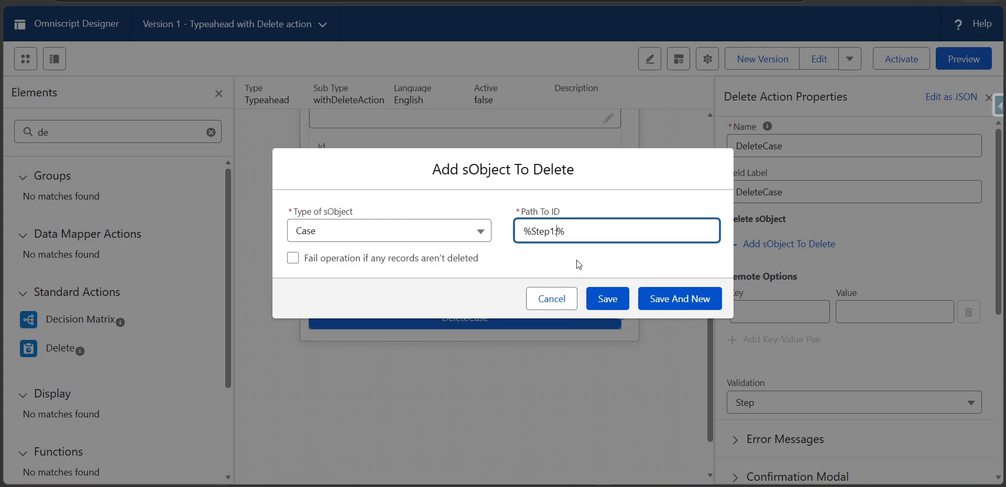
pyautogui.press('super+v')
pyautogui.scroll(-2, 641, 386)
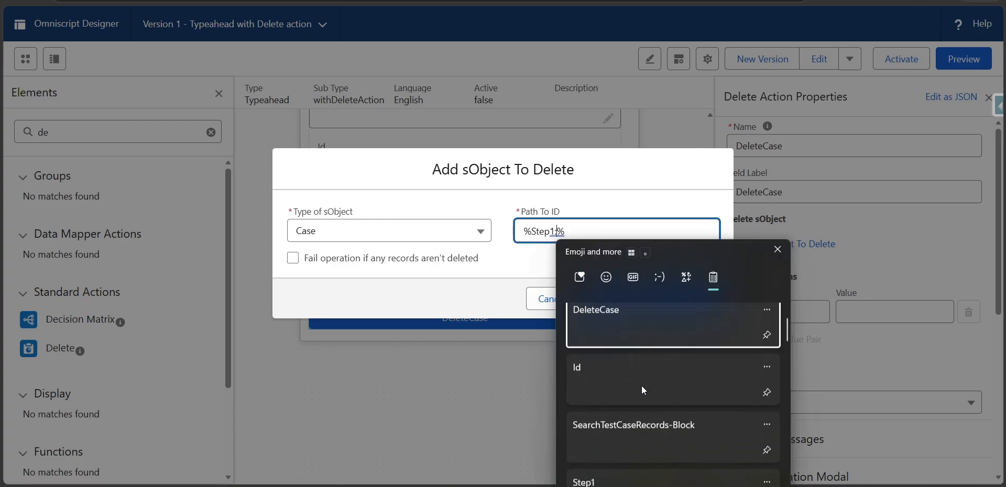
pyautogui.click(646, 414)
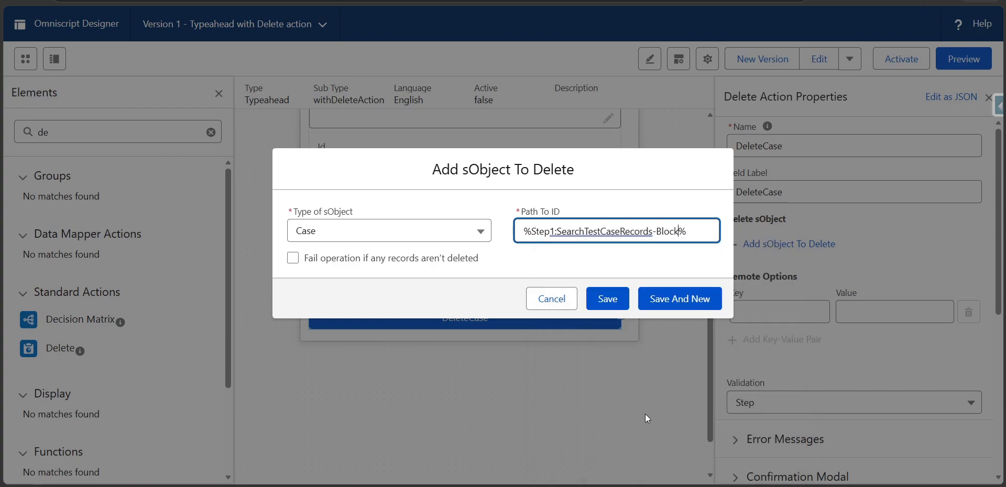
pyautogui.write(':')
pyautogui.press('super+v')
pyautogui.click(721, 401)
pyautogui.click(653, 260)
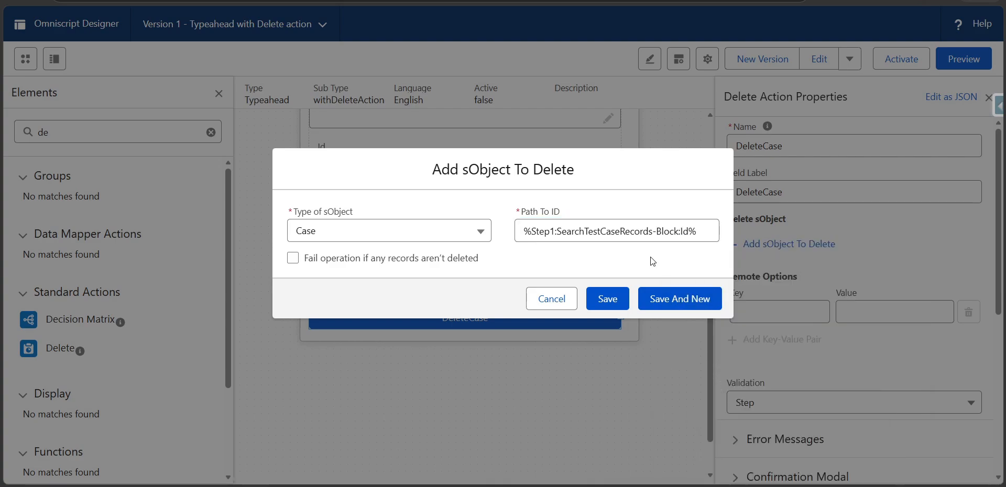
pyautogui.moveTo(523, 232); pyautogui.dragTo(706, 224)
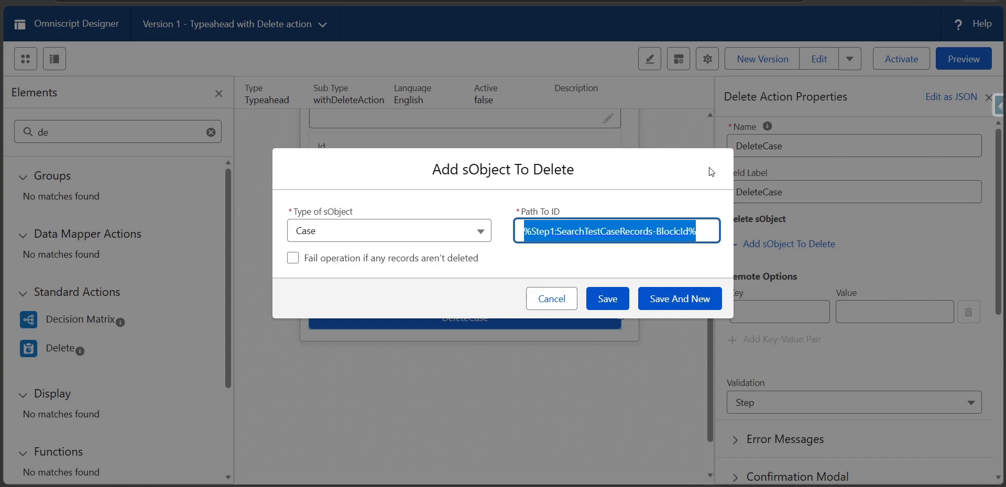
pyautogui.click(605, 304)
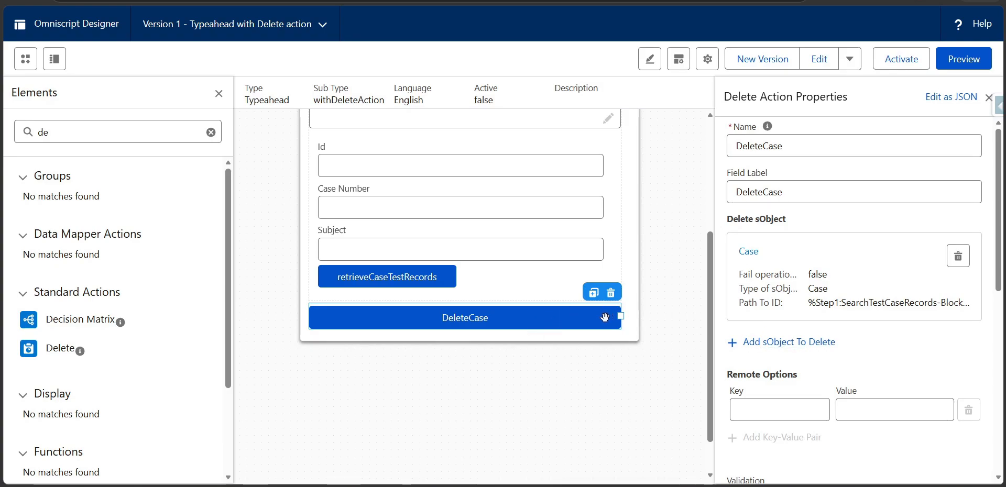
# - Narrow the DeleteCase button on the canvas and change its Field Label to Delete Case
pyautogui.moveTo(620, 316); pyautogui.dragTo(381, 321)
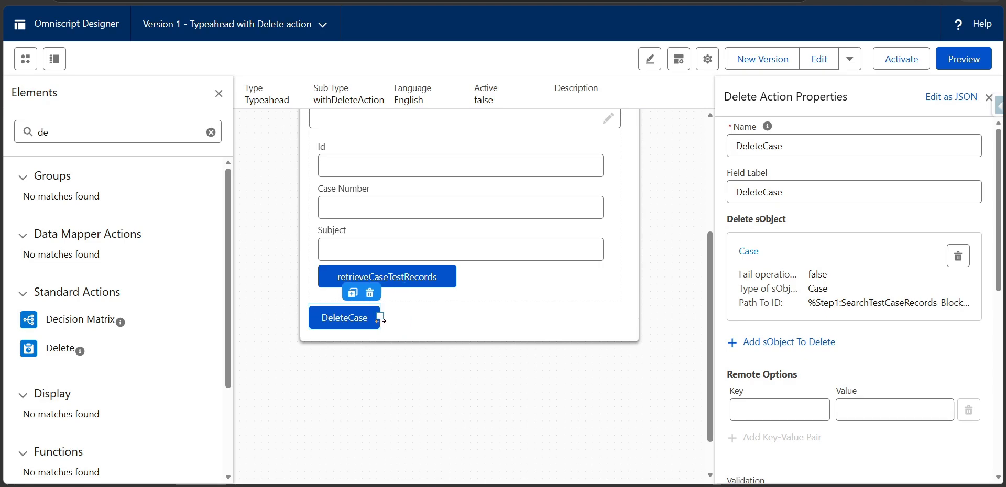
pyautogui.click(763, 192)
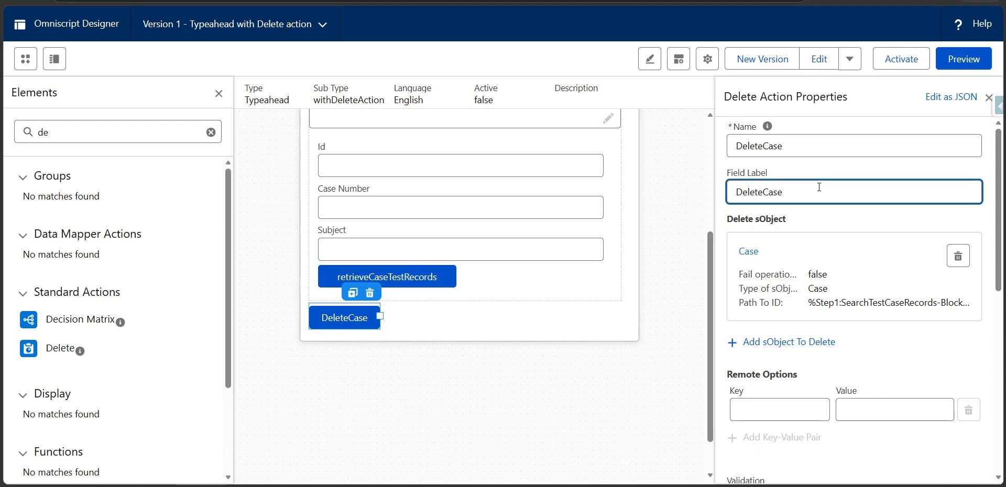
# - Change the Delete Action's confirmation message to "Are you sure to delete this Case Record? This action cannot be undone."
pyautogui.scroll(-1, 824, 355)
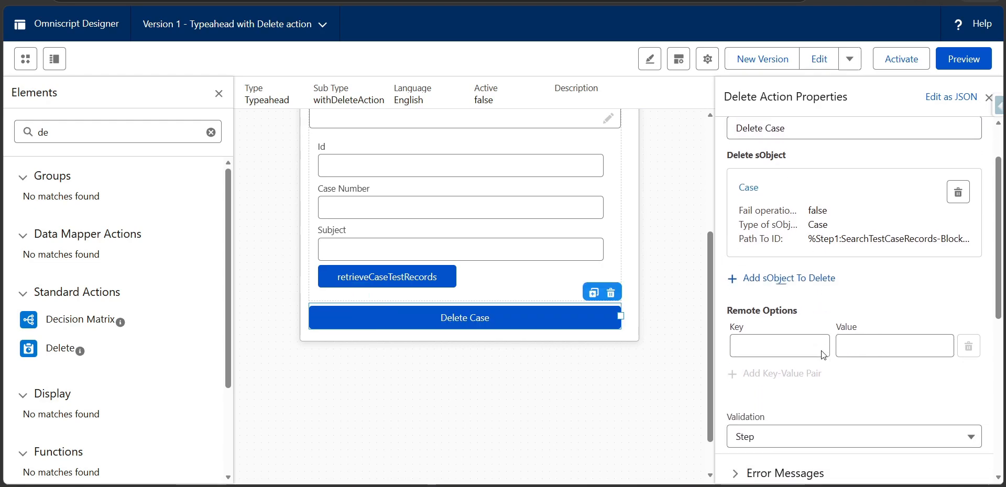
pyautogui.scroll(-4, 823, 355)
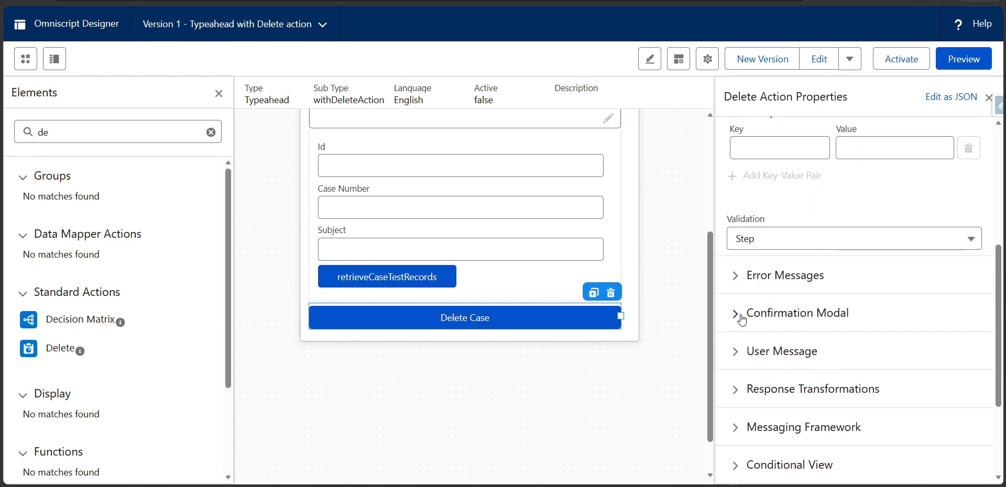
pyautogui.click(741, 316)
pyautogui.scroll(-3, 754, 359)
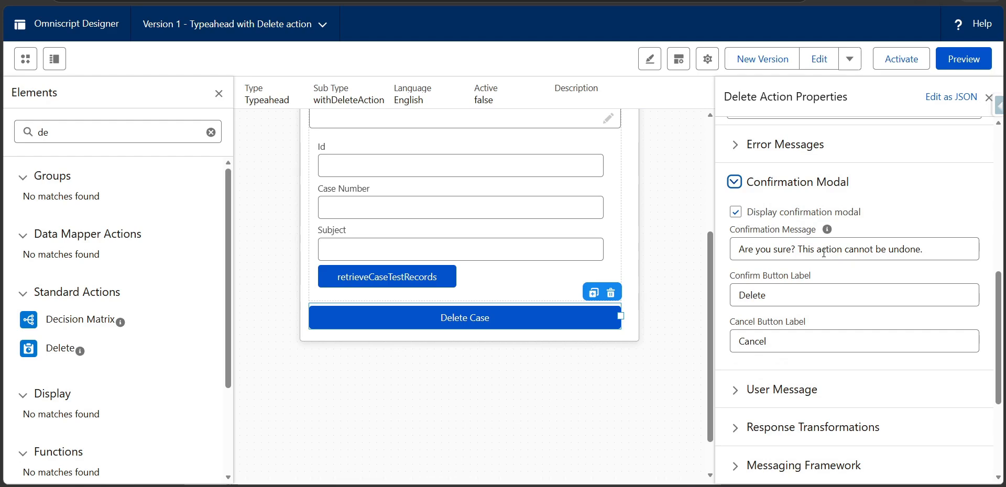
pyautogui.click(792, 250)
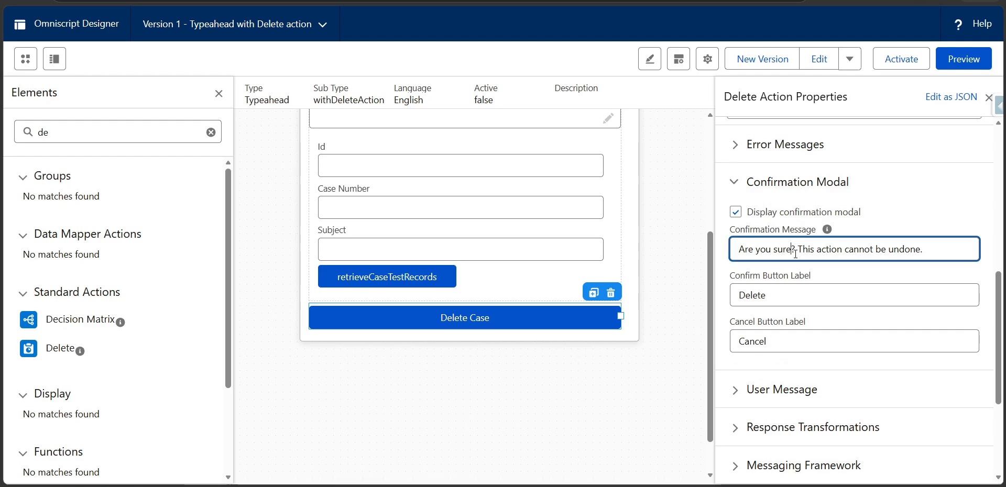
pyautogui.write('to d')
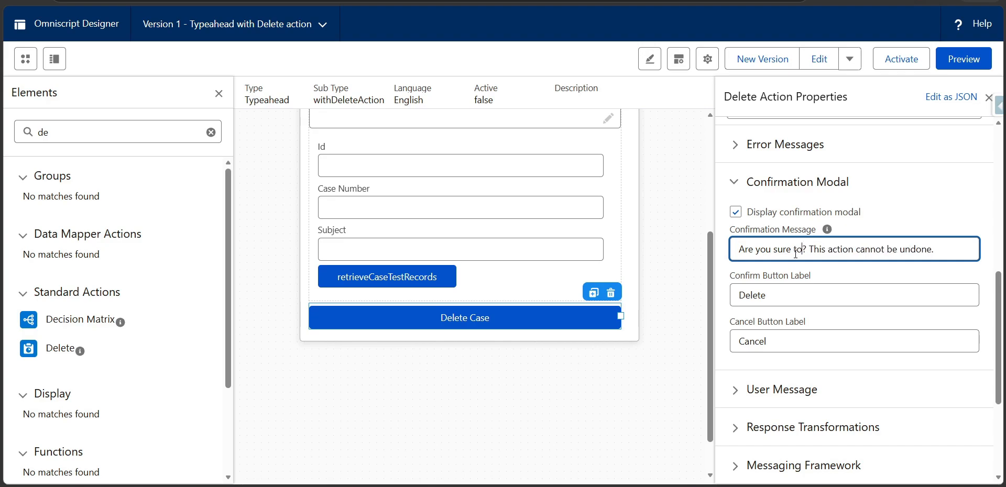
pyautogui.write('el')
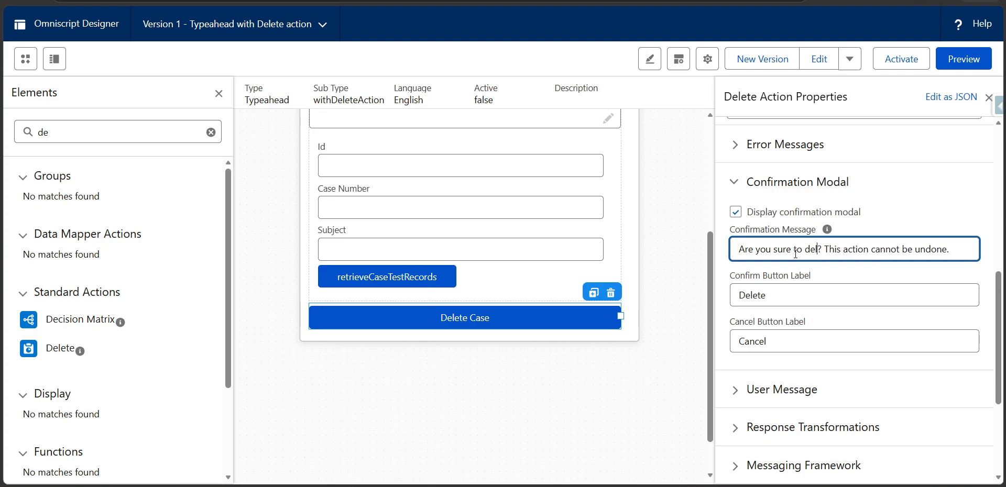
pyautogui.write('elte')
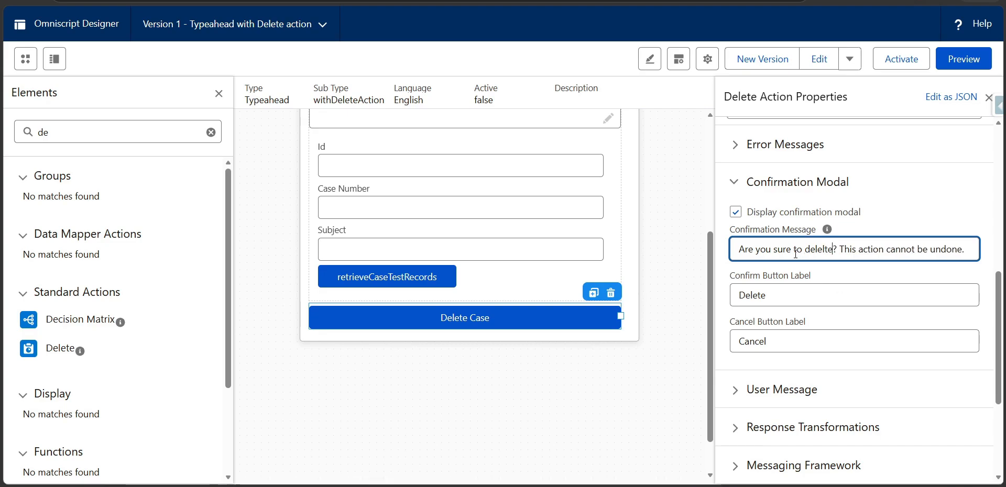
pyautogui.press('BackSpace')
pyautogui.press('BackSpace')
pyautogui.press('BackSpace')
pyautogui.write('te this C')
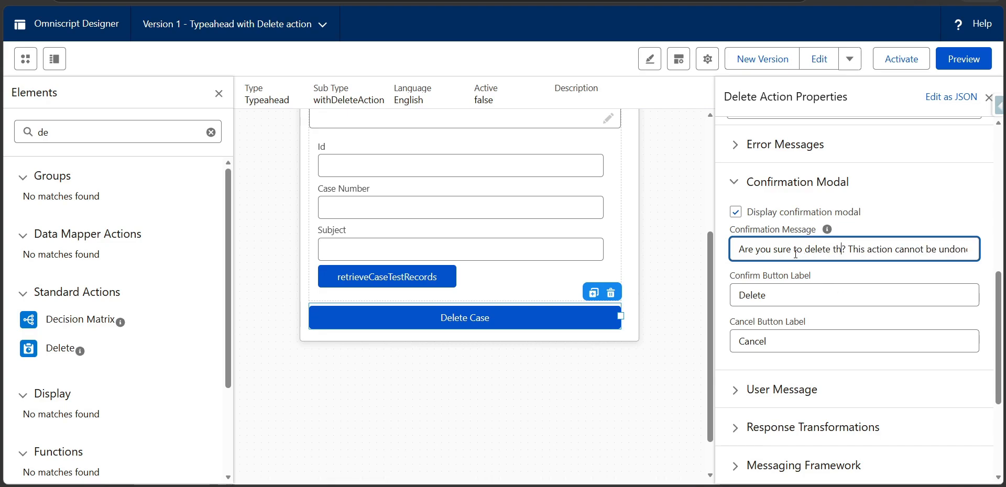
pyautogui.write('Rec')
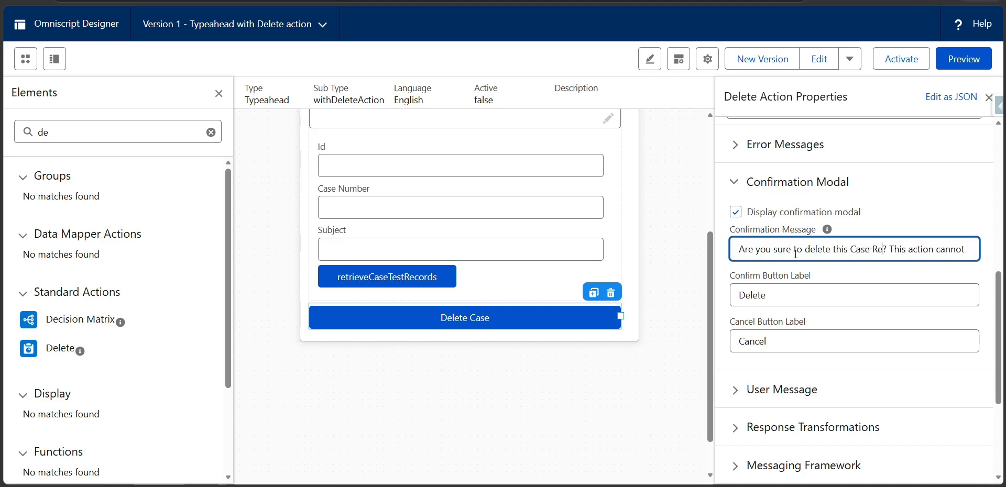
pyautogui.write('ord')
pyautogui.moveTo(930, 250); pyautogui.dragTo(913, 268)
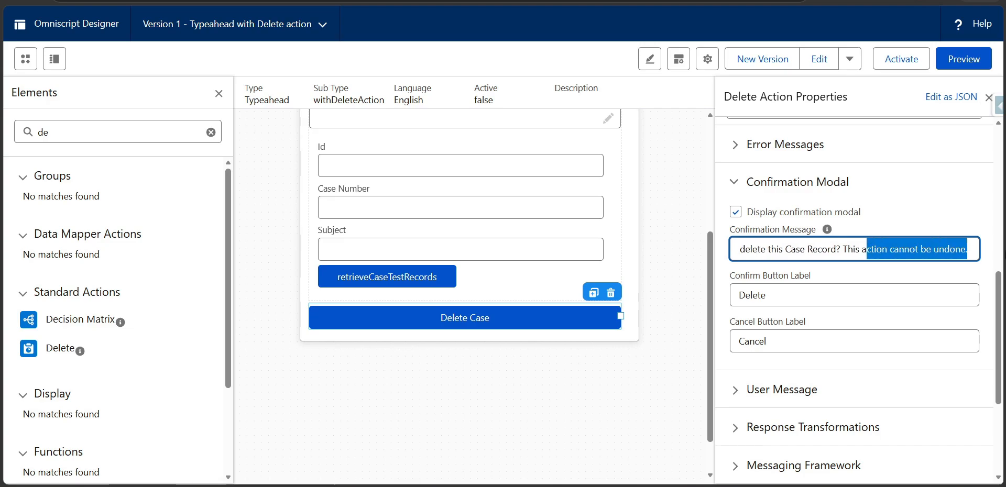
pyautogui.click(871, 274)
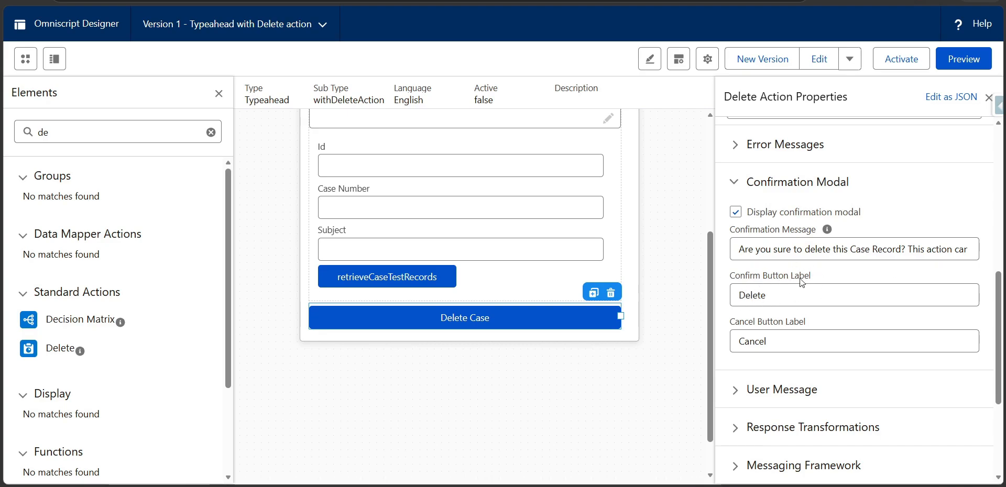
pyautogui.click(788, 292)
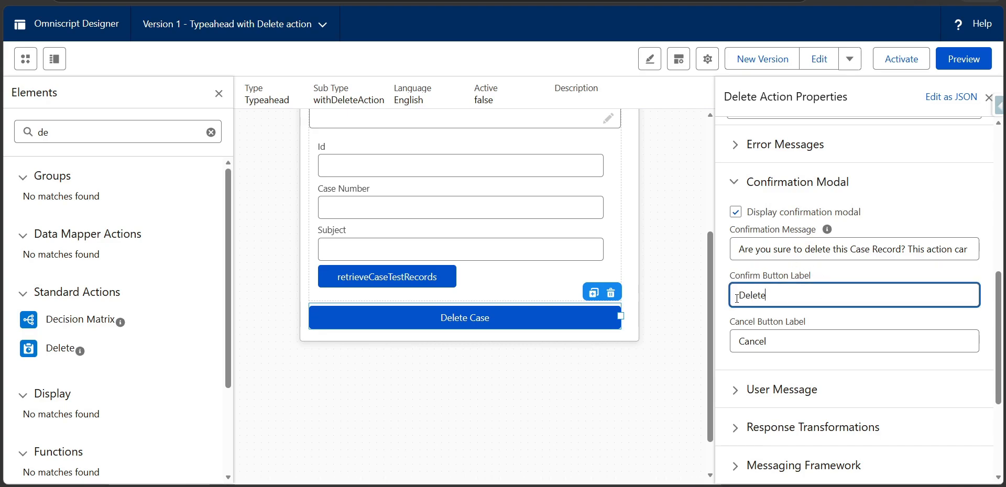
# - Enable a message during execution for the Delete Action and set its Action Message to Deletion In Progress
pyautogui.click(742, 389)
pyautogui.scroll(-3, 753, 375)
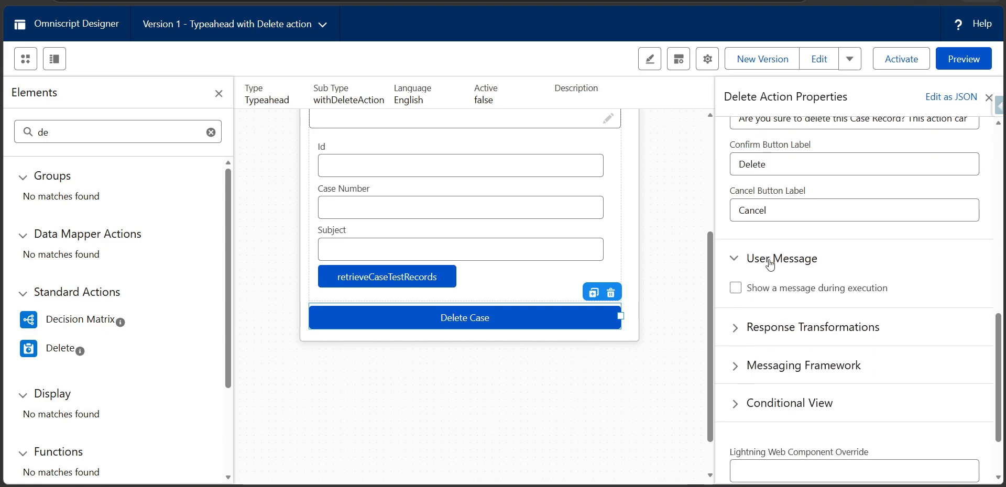
pyautogui.click(735, 292)
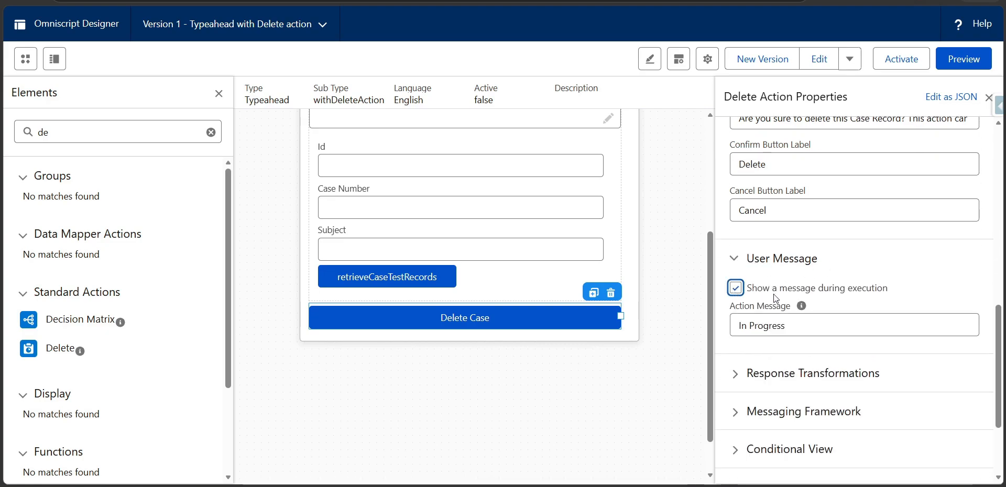
pyautogui.doubleClick(793, 325)
pyautogui.press('BackSpace')
pyautogui.press('BackSpace')
pyautogui.press('BackSpace')
pyautogui.press('BackSpace')
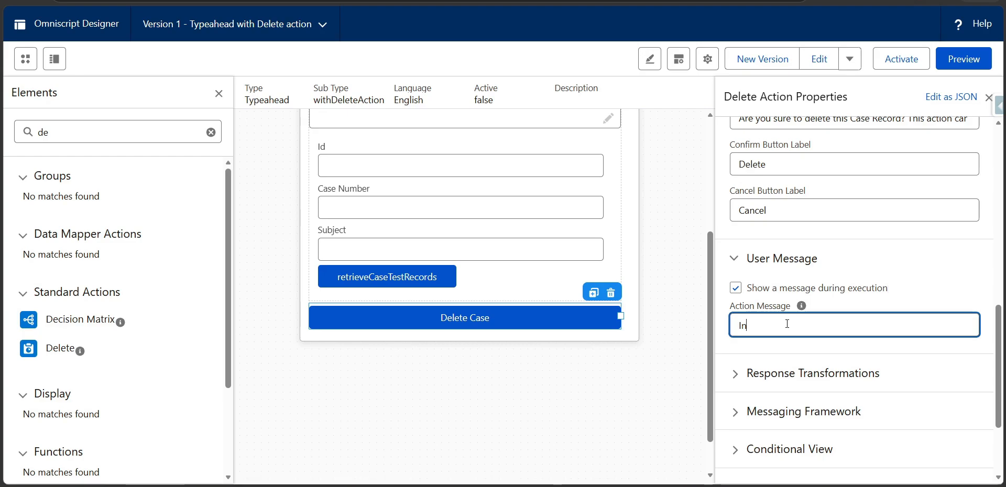
pyautogui.write('Deleti')
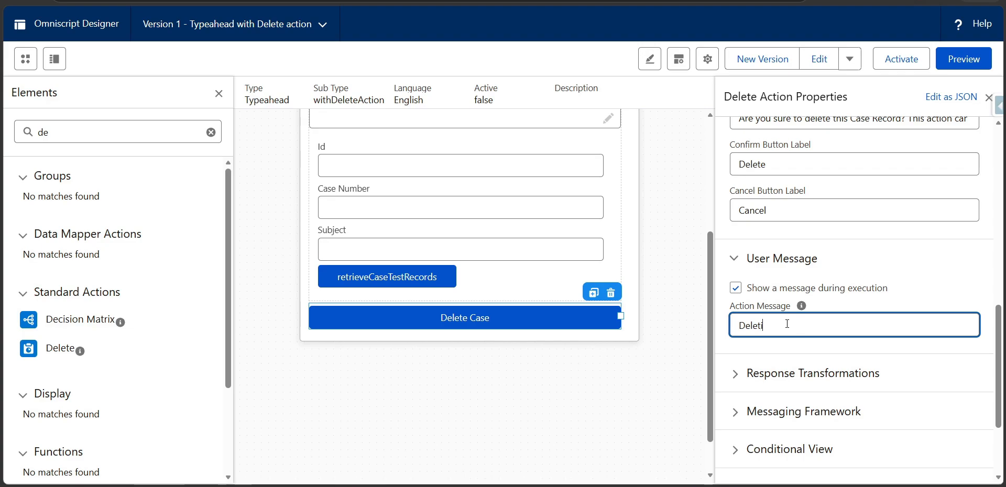
pyautogui.write('on In Progress')
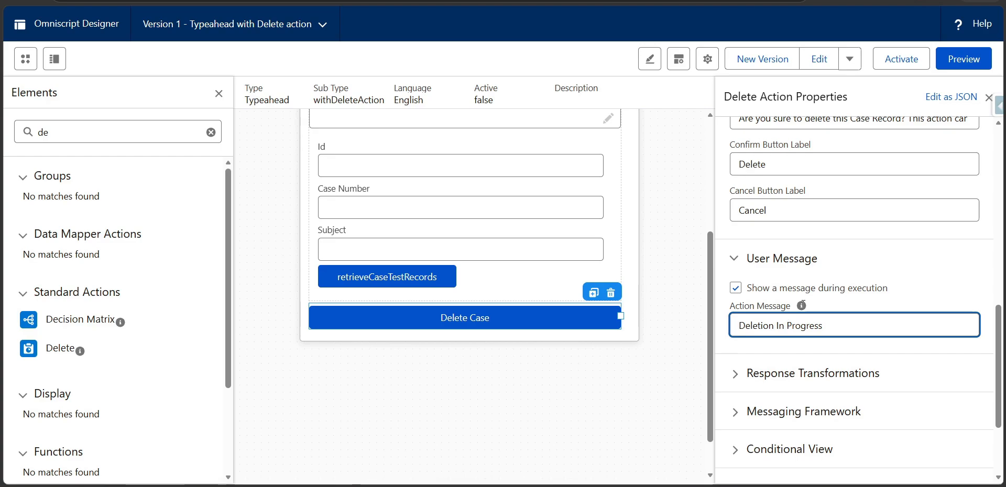
pyautogui.click(874, 260)
pyautogui.click(775, 262)
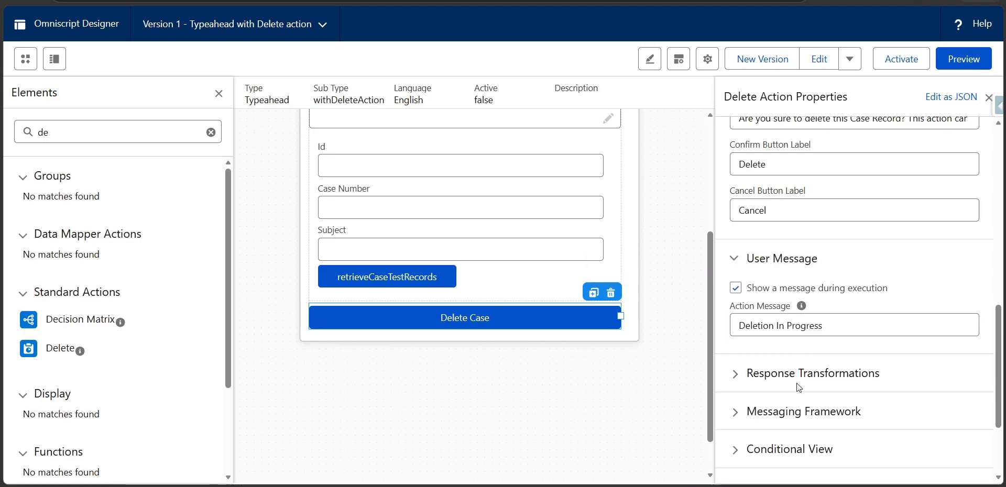
# - Set the Deleted Record Message in the Delete Action's error messages to "Case Record is Deleted!!"
pyautogui.scroll(-1, 763, 382)
pyautogui.scroll(5, 774, 285)
pyautogui.click(774, 285)
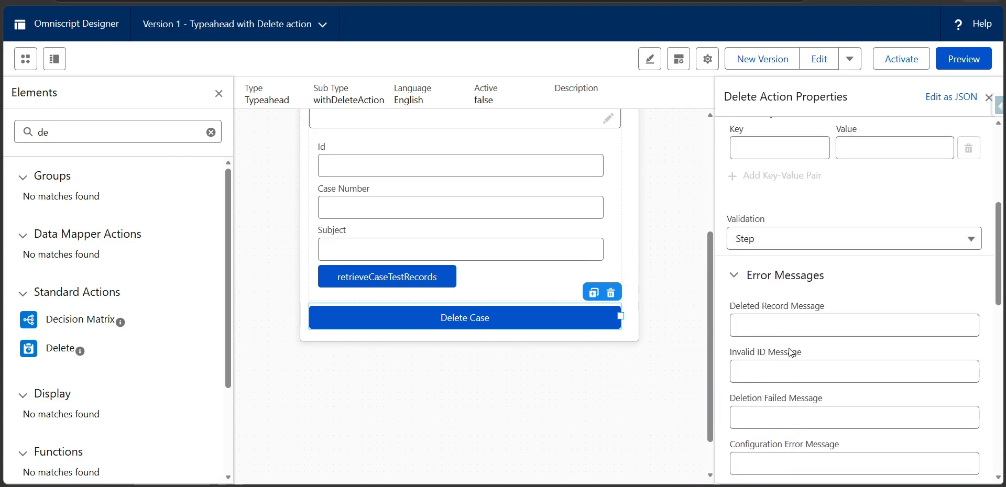
pyautogui.scroll(-3, 790, 353)
pyautogui.click(788, 185)
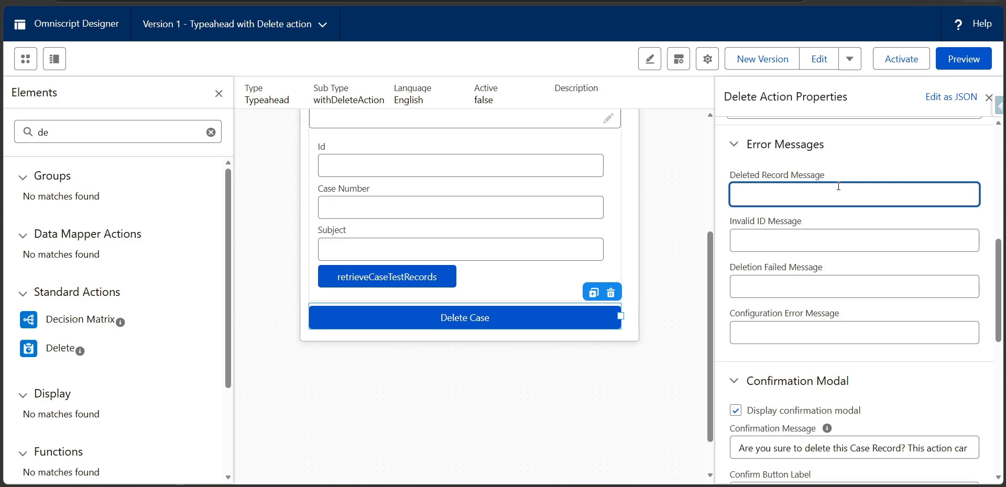
pyautogui.write('Rec')
pyautogui.press('BackSpace')
pyautogui.press('BackSpace')
pyautogui.write('Case Record is Deleted@')
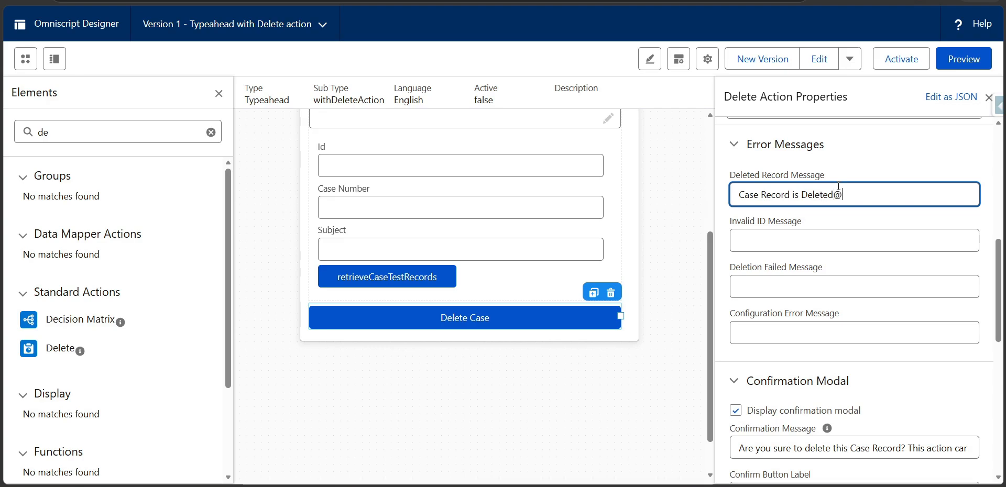
pyautogui.press('BackSpace')
pyautogui.write('!!')
pyautogui.click(841, 166)
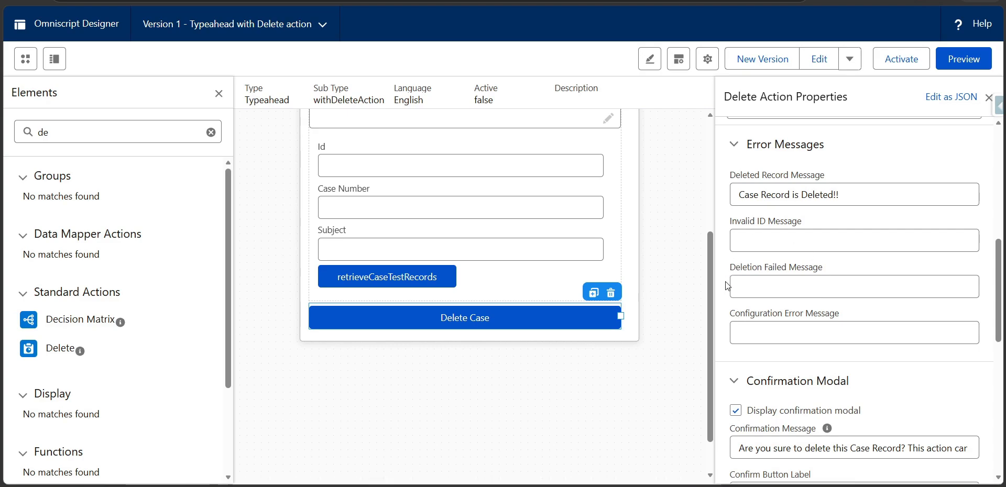
pyautogui.moveTo(729, 267); pyautogui.dragTo(841, 272)
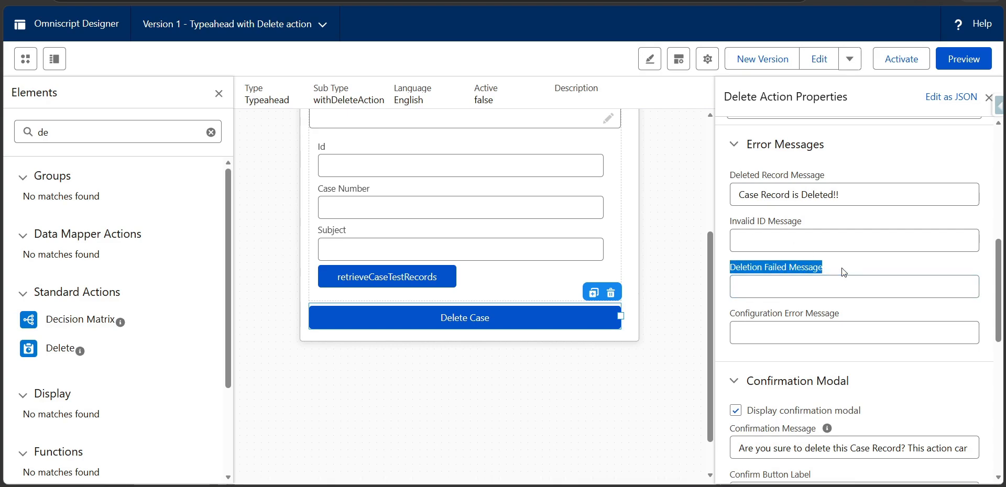
# - Preview the Omniscript, search the test case records for "tes" and select "Testing Upsert - This should update"
pyautogui.click(950, 63)
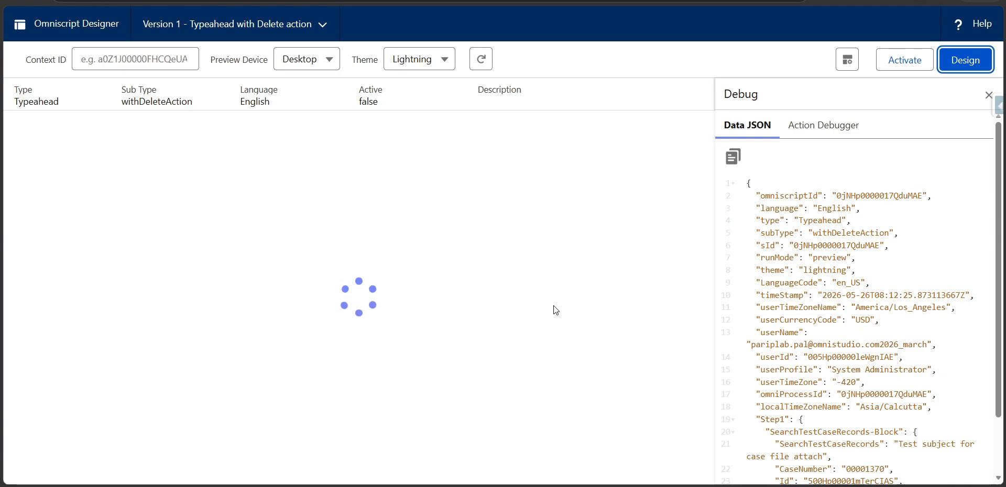
pyautogui.click(271, 219)
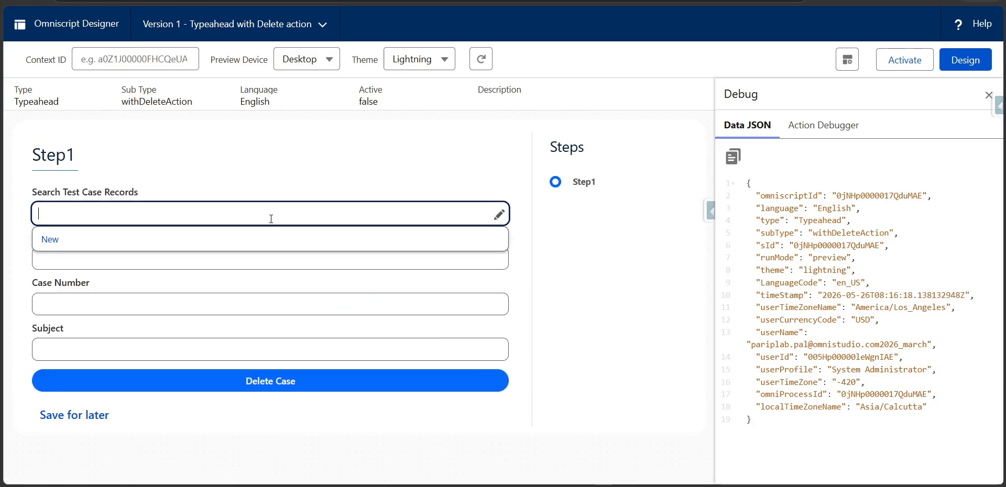
pyautogui.write('tes')
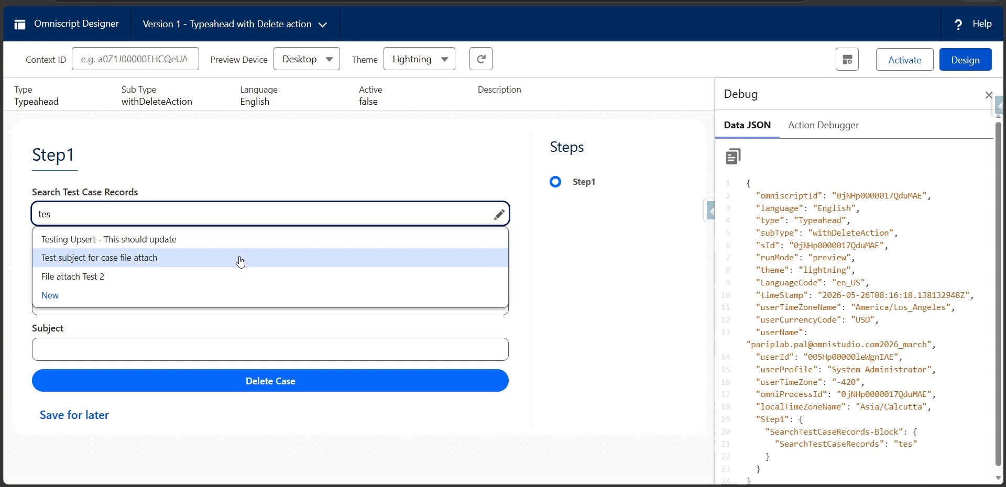
pyautogui.click(254, 243)
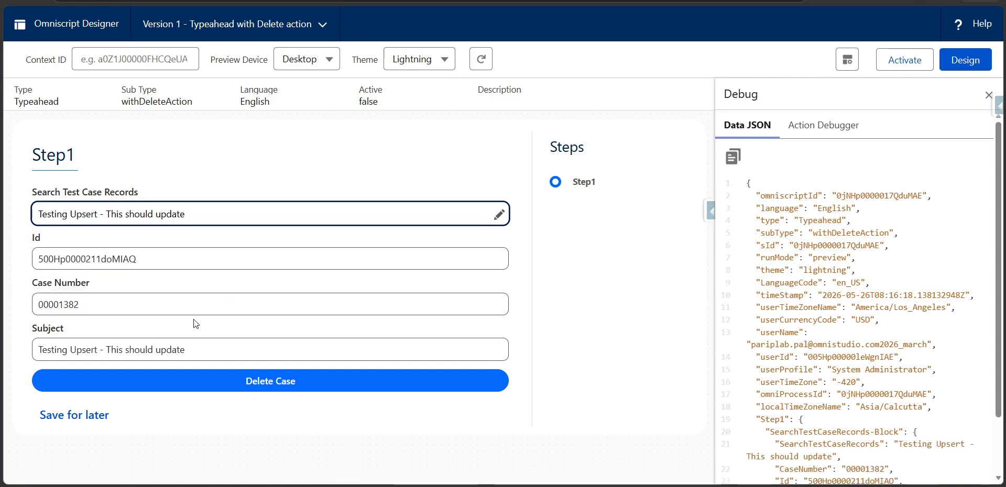
# - Delete the selected case record with the Delete Case action, confirm the deletion and review deleteResult in the debug data
pyautogui.click(255, 388)
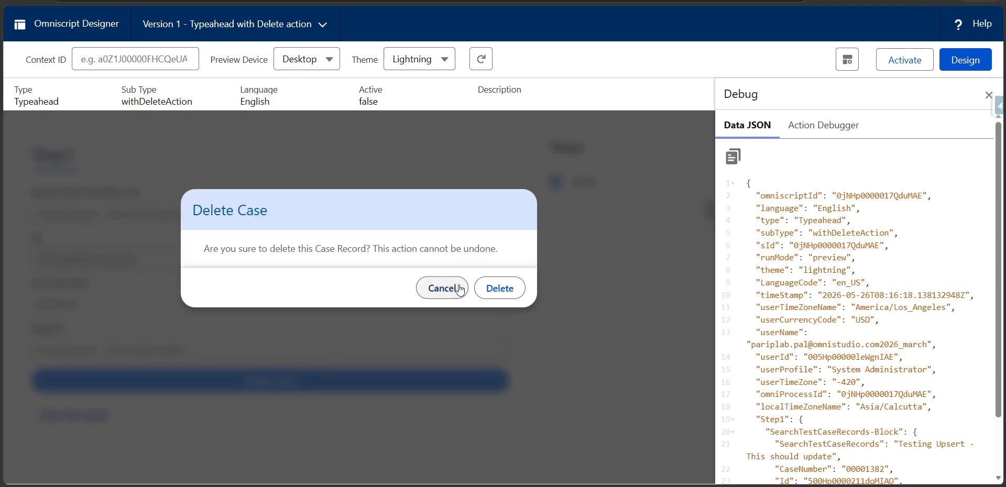
pyautogui.moveTo(200, 248); pyautogui.dragTo(514, 242)
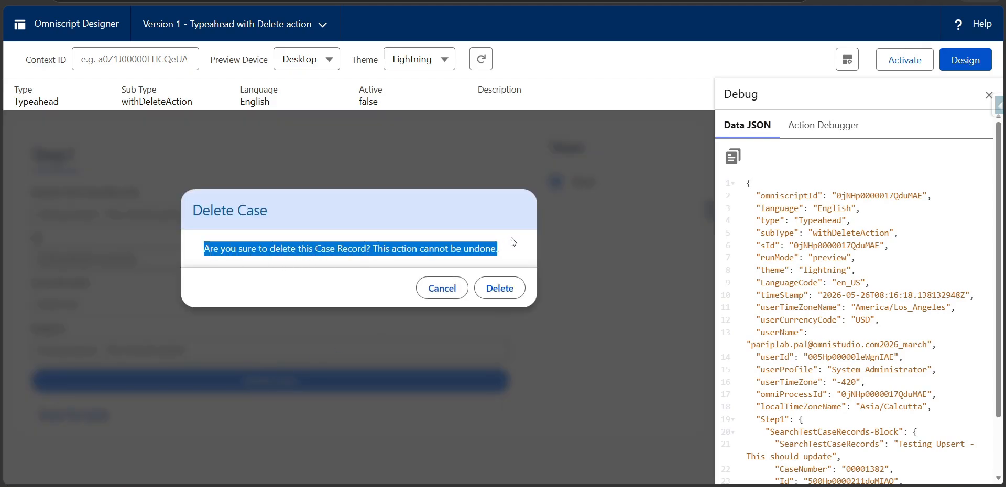
pyautogui.click(280, 288)
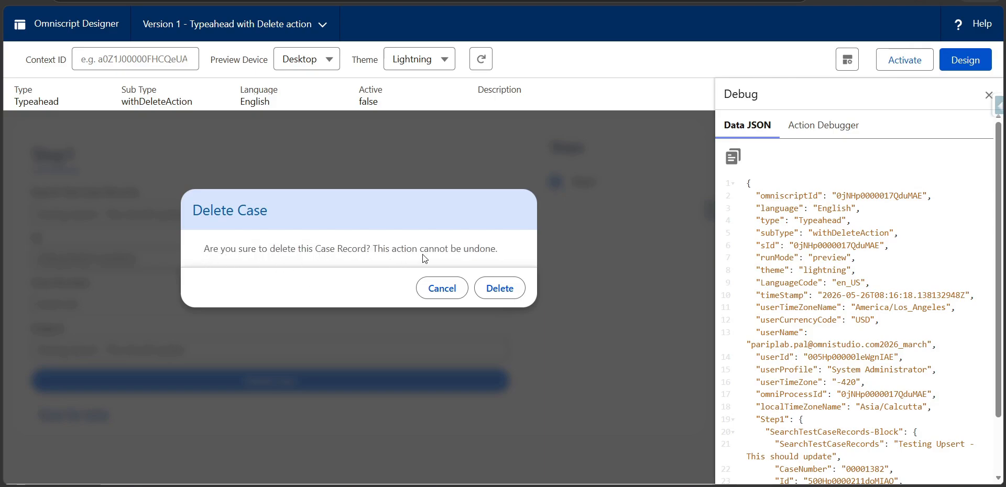
pyautogui.click(499, 288)
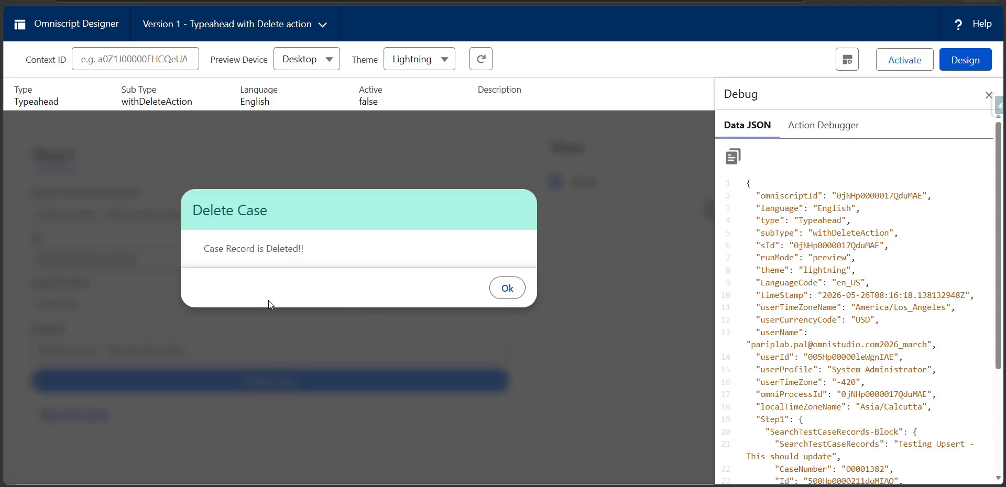
pyautogui.moveTo(196, 252); pyautogui.dragTo(309, 250)
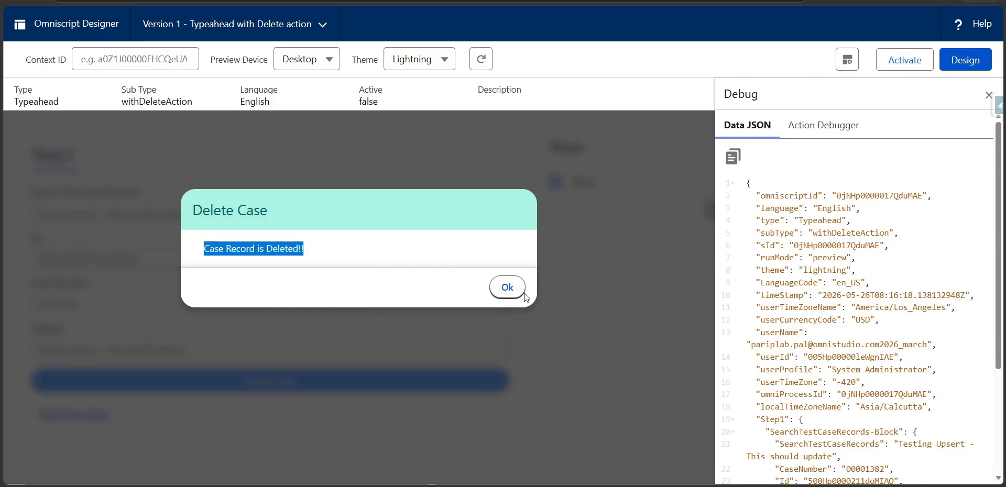
pyautogui.click(507, 288)
pyautogui.scroll(-3, 868, 351)
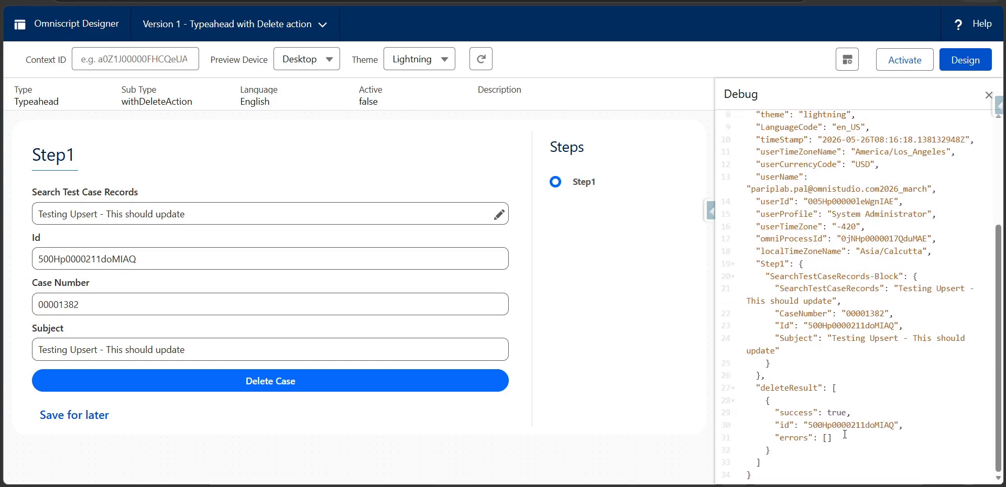
# - Copy the record ID from deleteResult, try to open that case by its URL in the Salesforce org, and return to the Omniscript preview
pyautogui.doubleClick(786, 388)
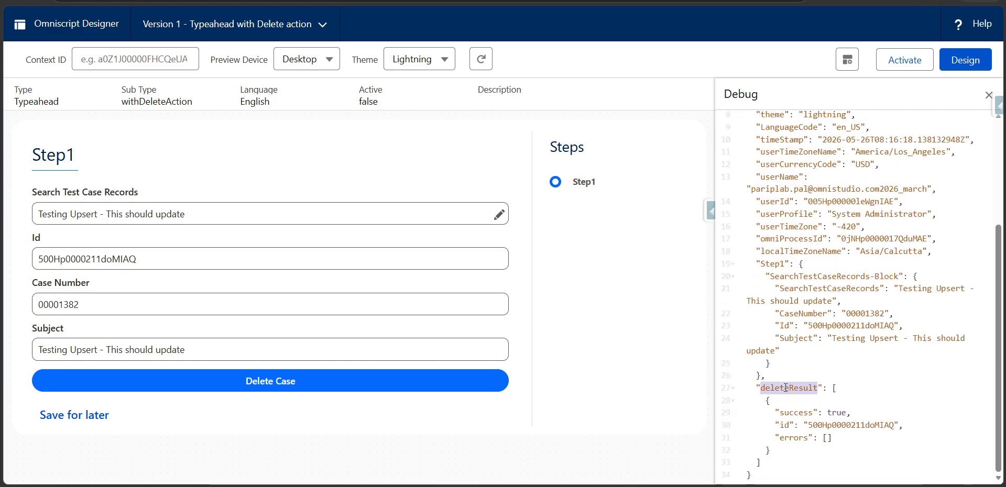
pyautogui.doubleClick(846, 426)
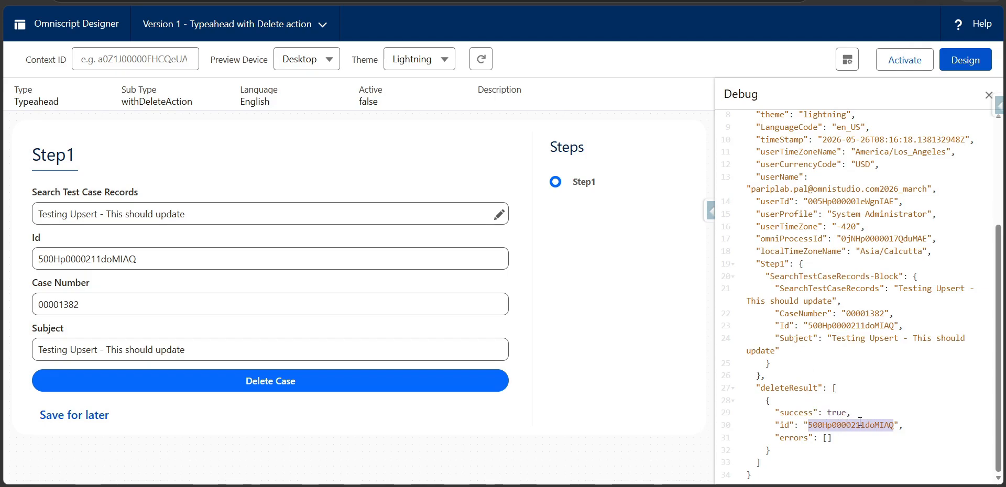
pyautogui.hotkey('ctrl', 'Tab')
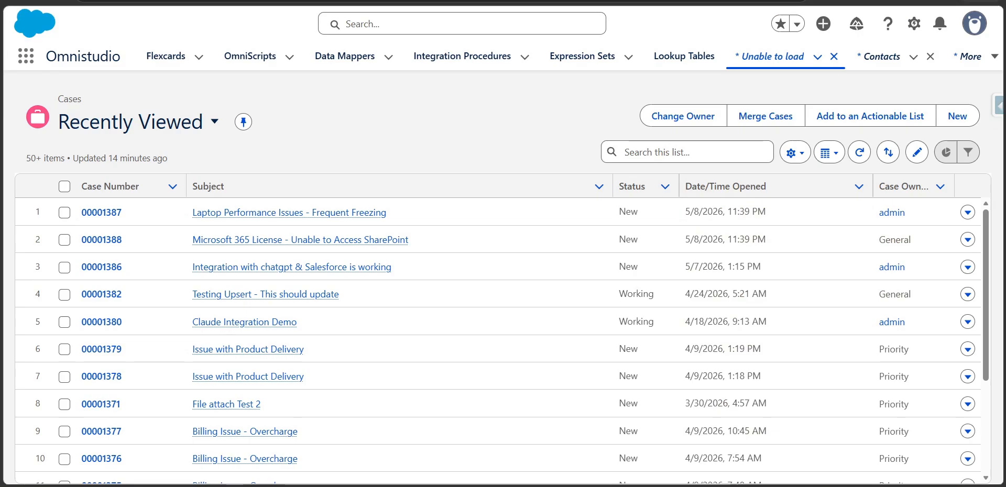
pyautogui.hotkey('ctrl', 'l')
pyautogui.write('https://orr17725299845.lightning.force.com/lightning/r/Case/500Hp0000211doMIAQ/view')
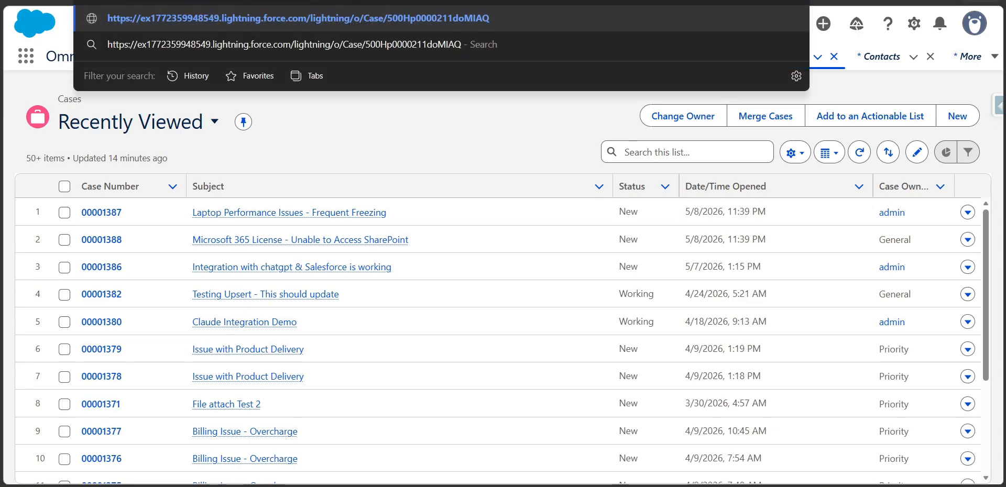
pyautogui.press('Return')
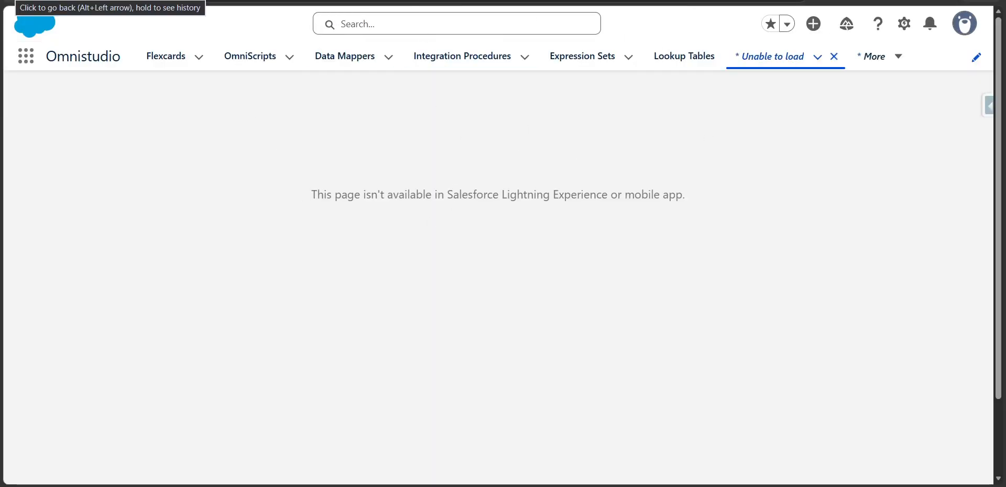
pyautogui.click(12, 0)
pyautogui.hotkey('ctrl', 'shift', 'Tab')
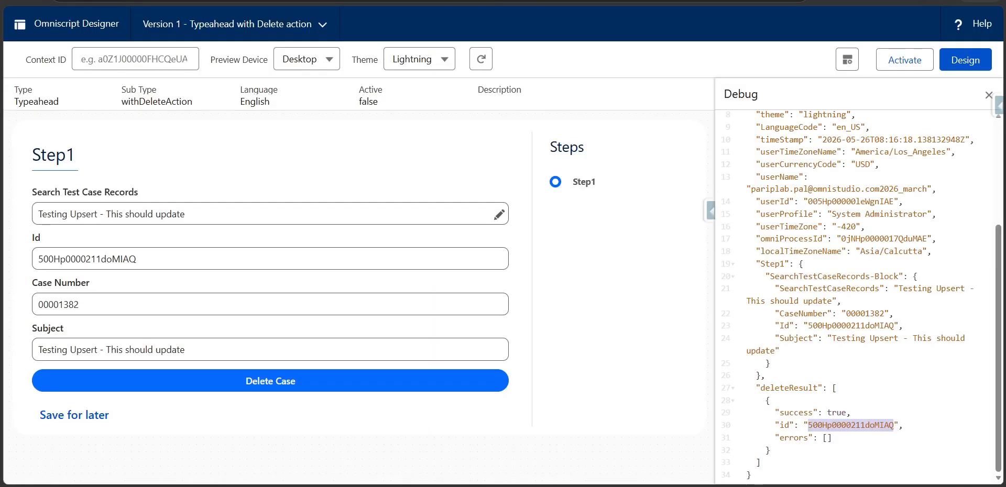
# - Return to the Omniscript's design view and expand Step1 to review its elements
pyautogui.click(965, 59)
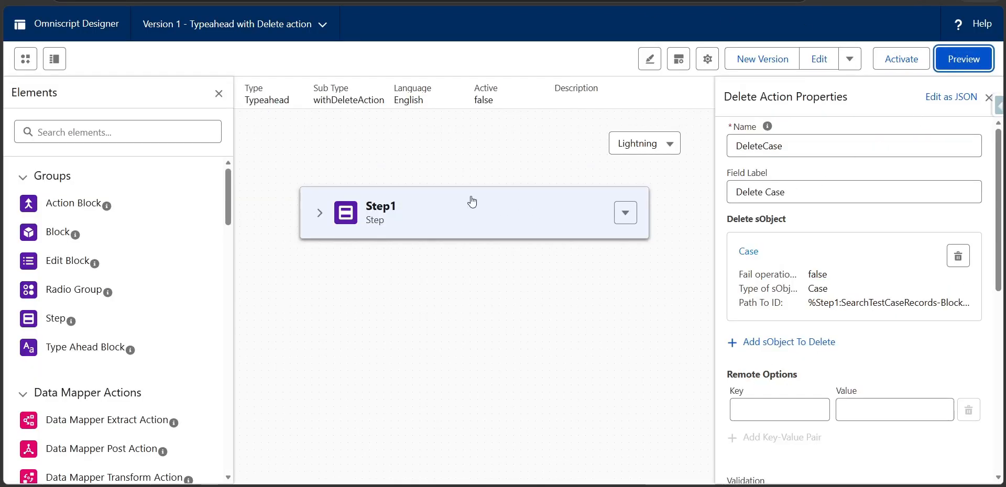
pyautogui.click(319, 213)
pyautogui.scroll(-3, 406, 214)
pyautogui.click(442, 152)
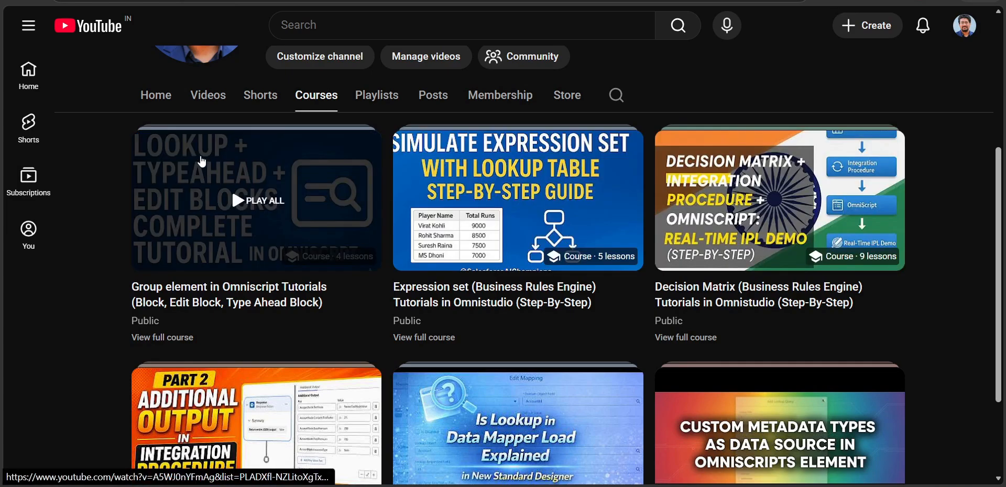
# - Open the YouTube channel's playlists and look through the available Salesforce and Omnistudio tutorial series
pyautogui.click(378, 96)
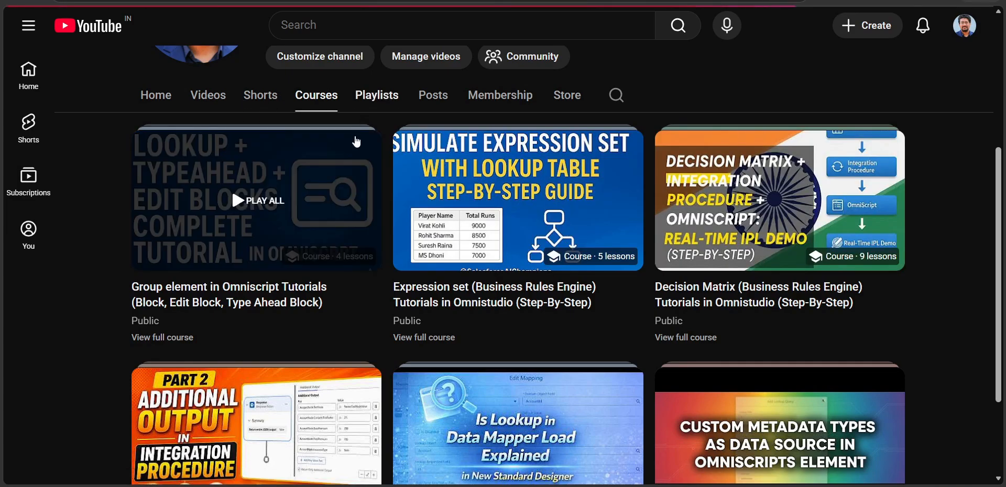
pyautogui.scroll(-10, 112, 306)
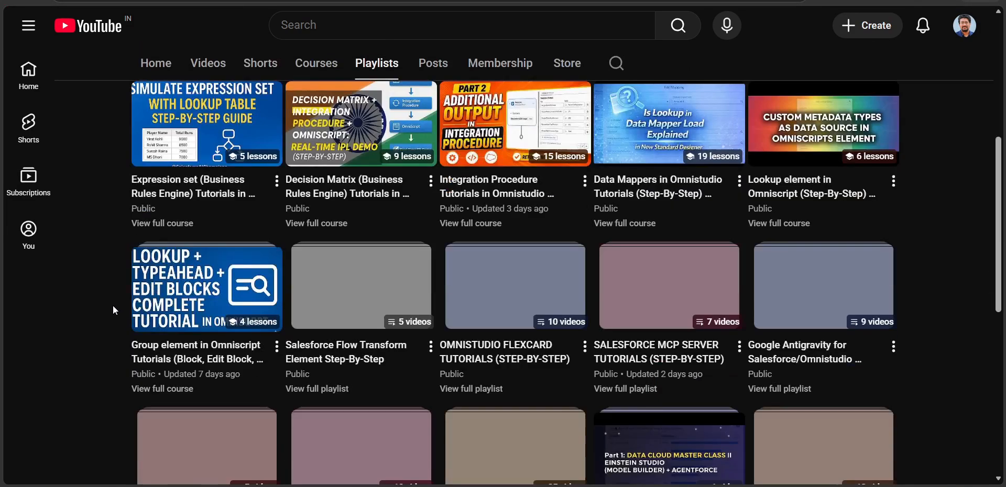
pyautogui.scroll(3, 112, 310)
pyautogui.scroll(-6, 112, 310)
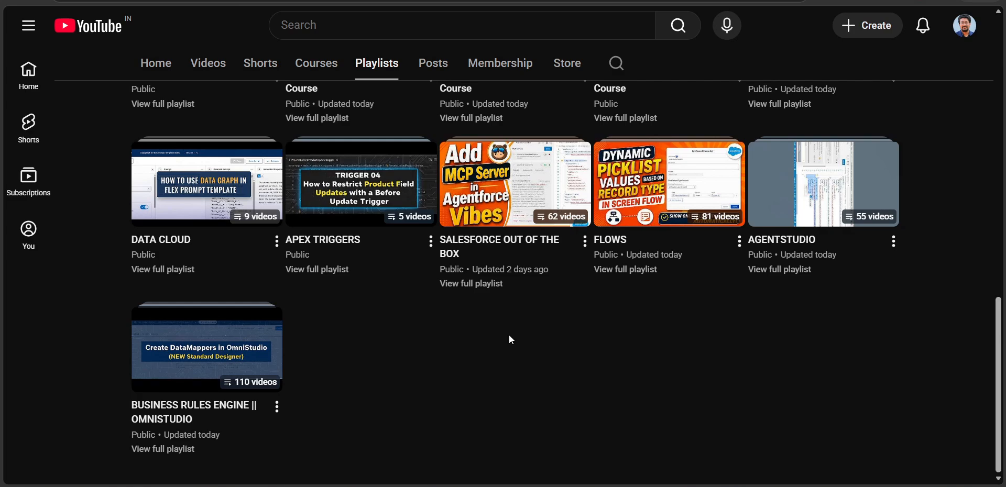
pyautogui.scroll(1, 455, 359)
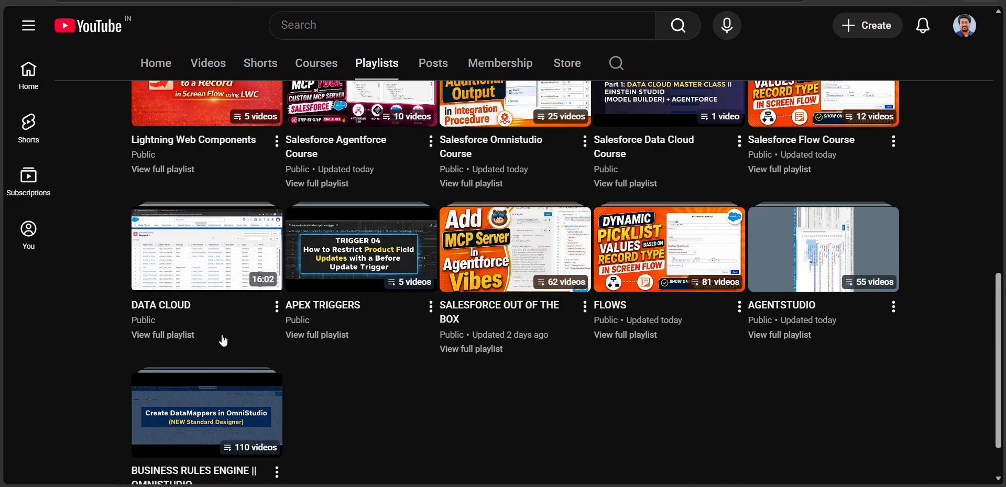
pyautogui.scroll(1, 220, 341)
pyautogui.scroll(1, 364, 267)
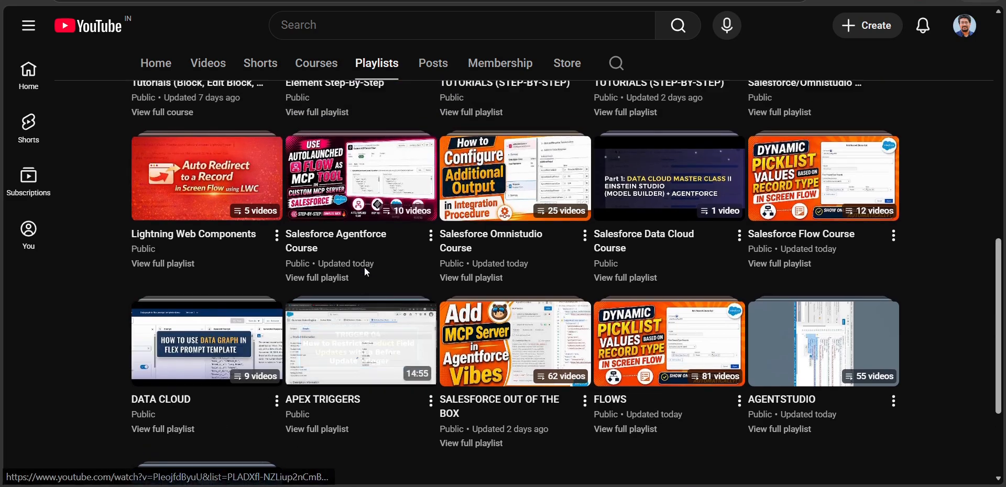
pyautogui.scroll(1, 427, 328)
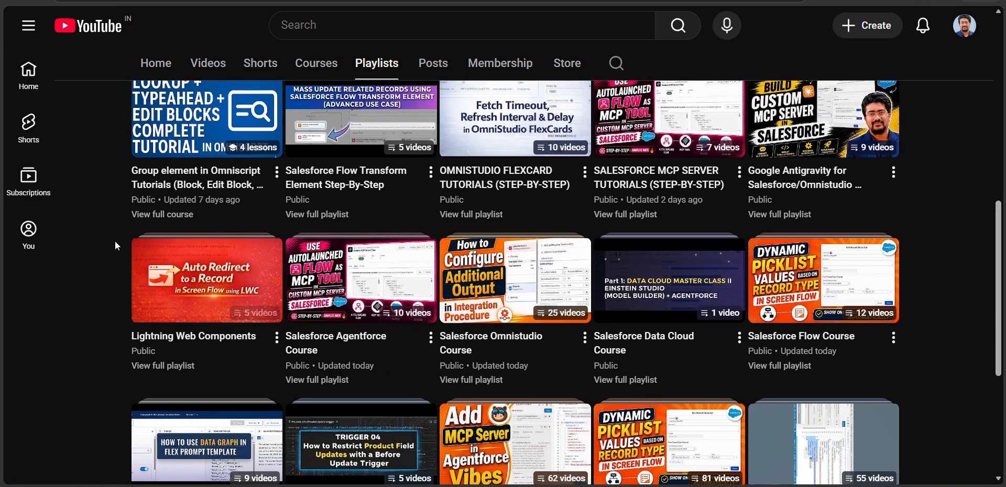